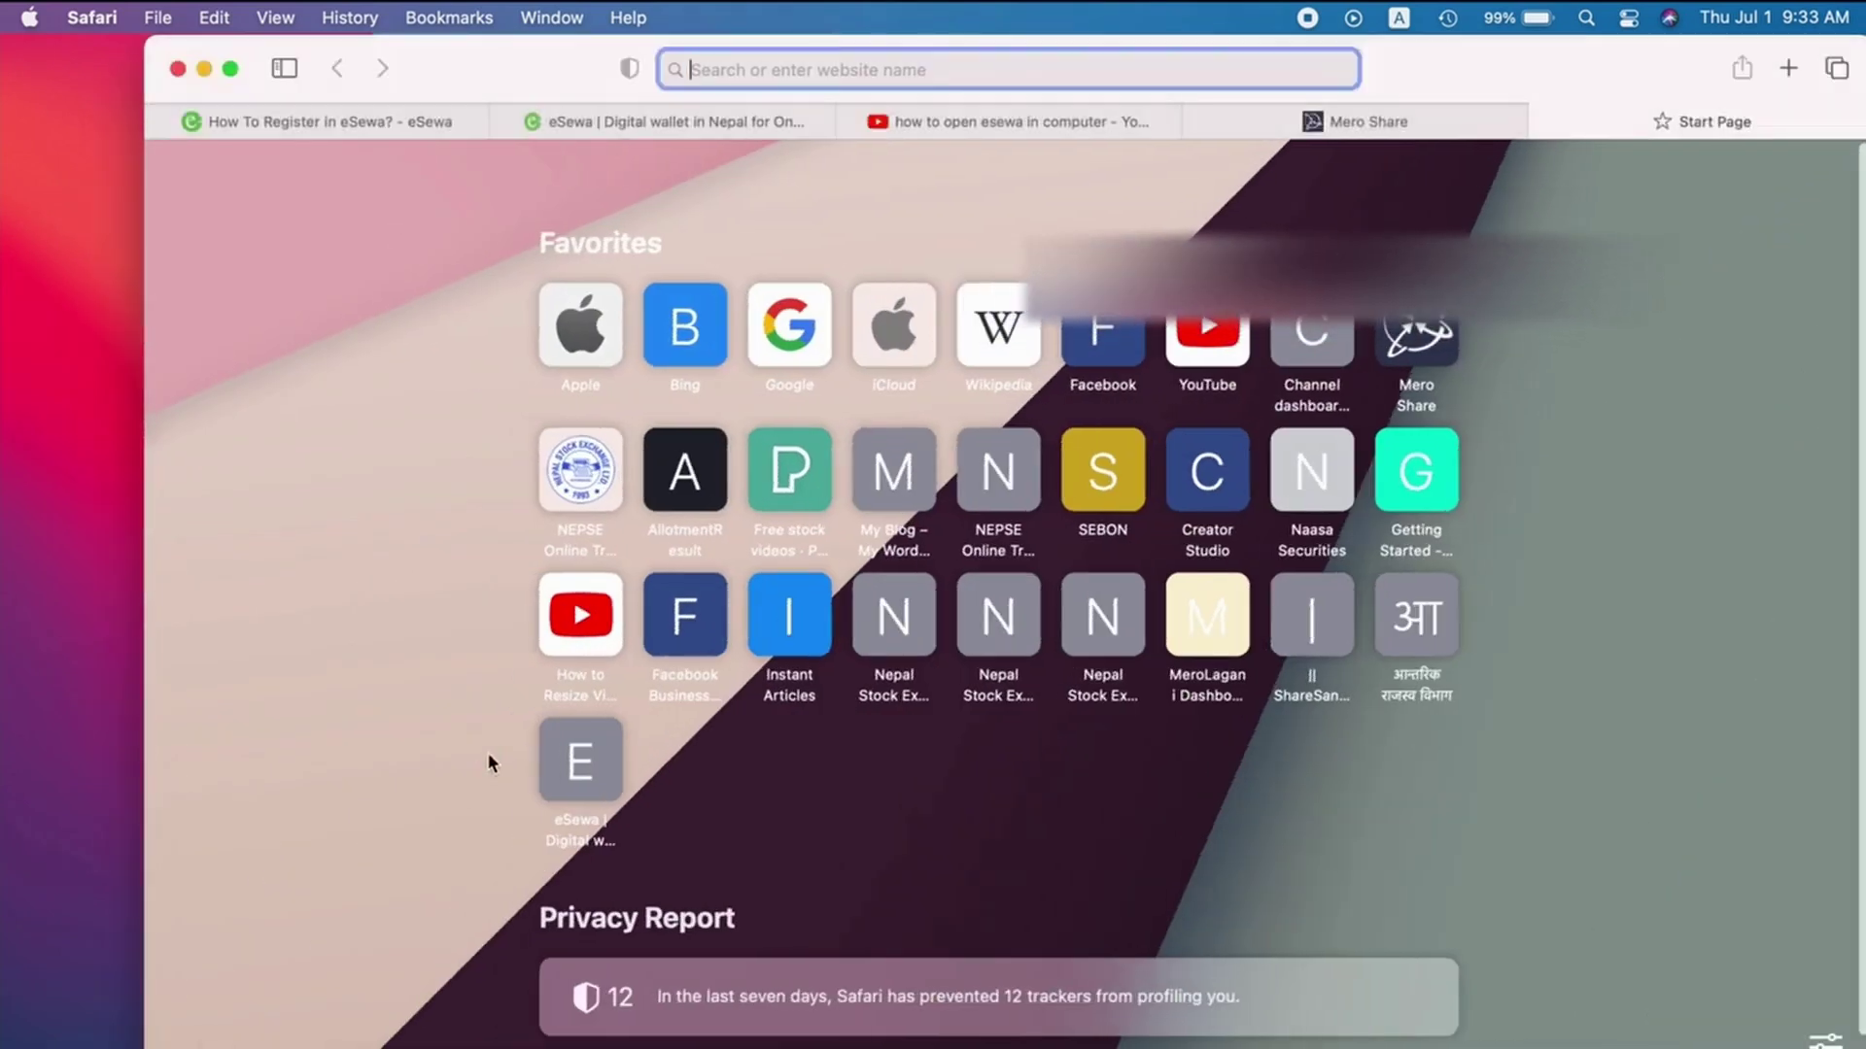
Open the eSewa website from the Safari favourites.
click(587, 777)
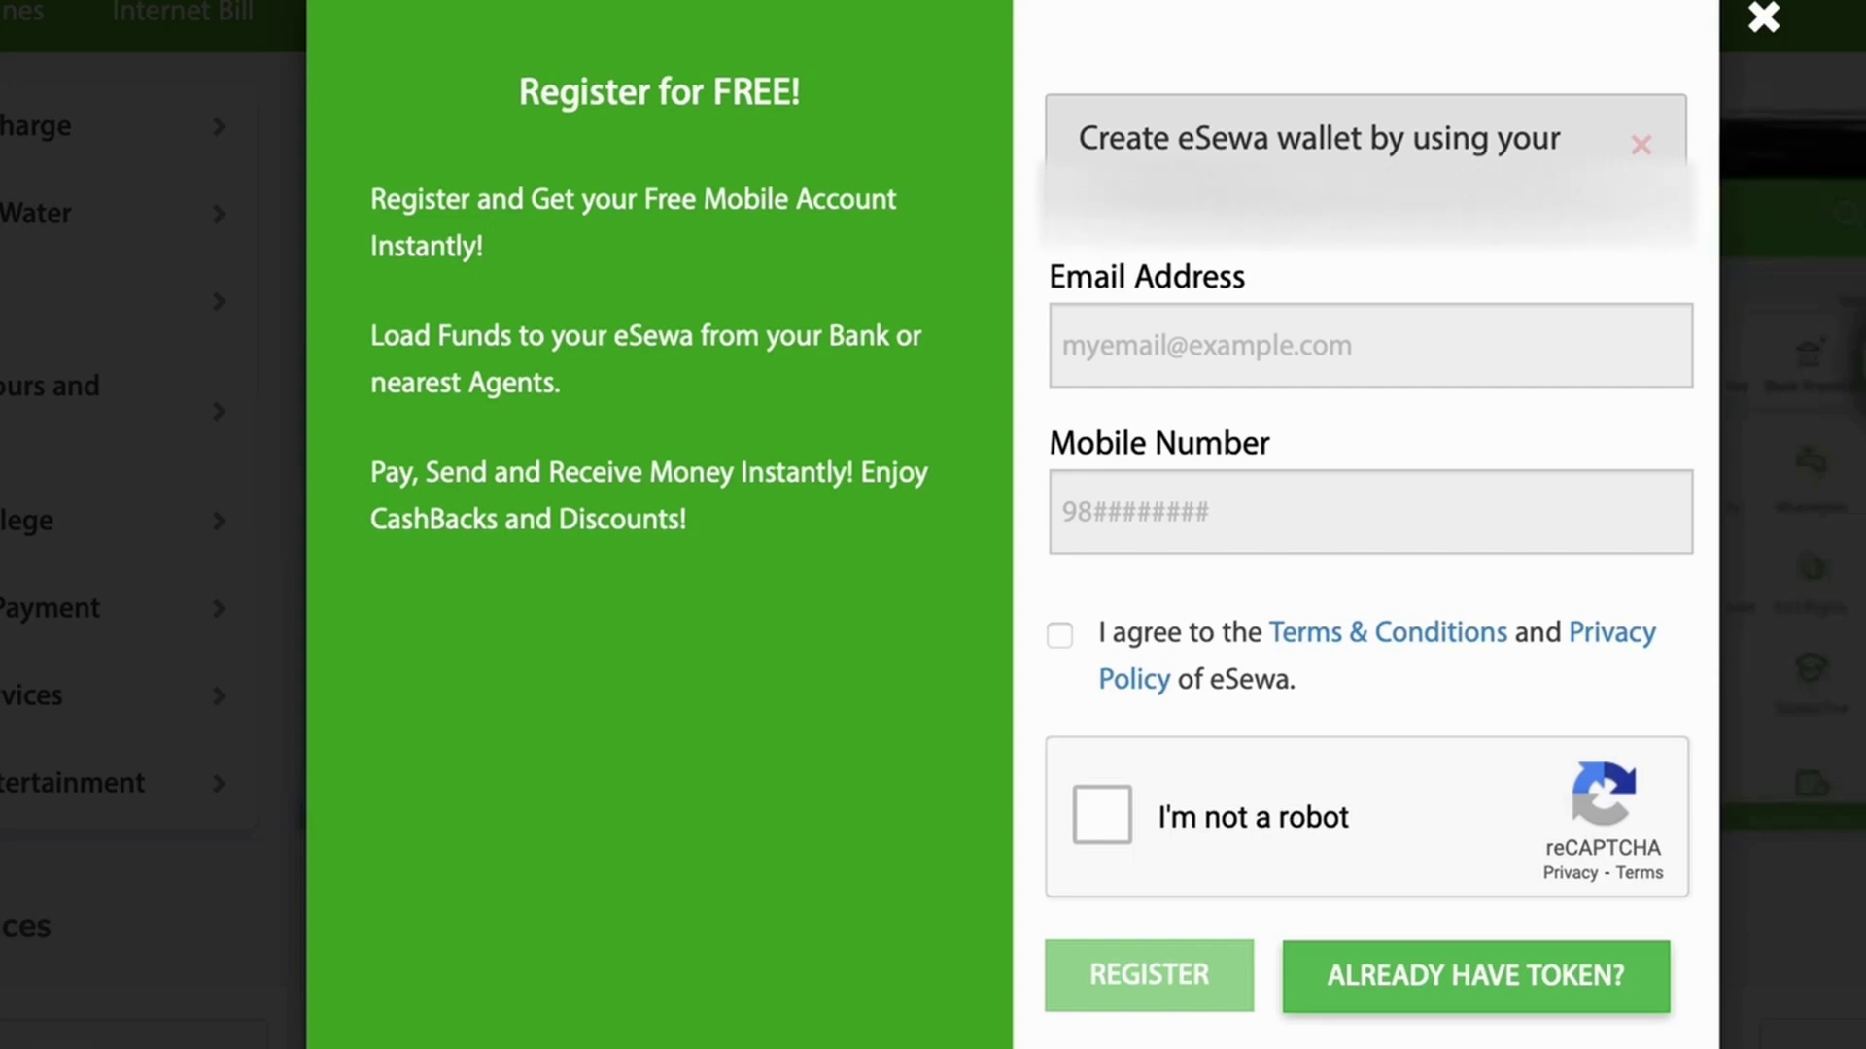
Dismiss the wallet notice, accept the terms, pass the reCAPTCHA and submit the registration.
click(1642, 145)
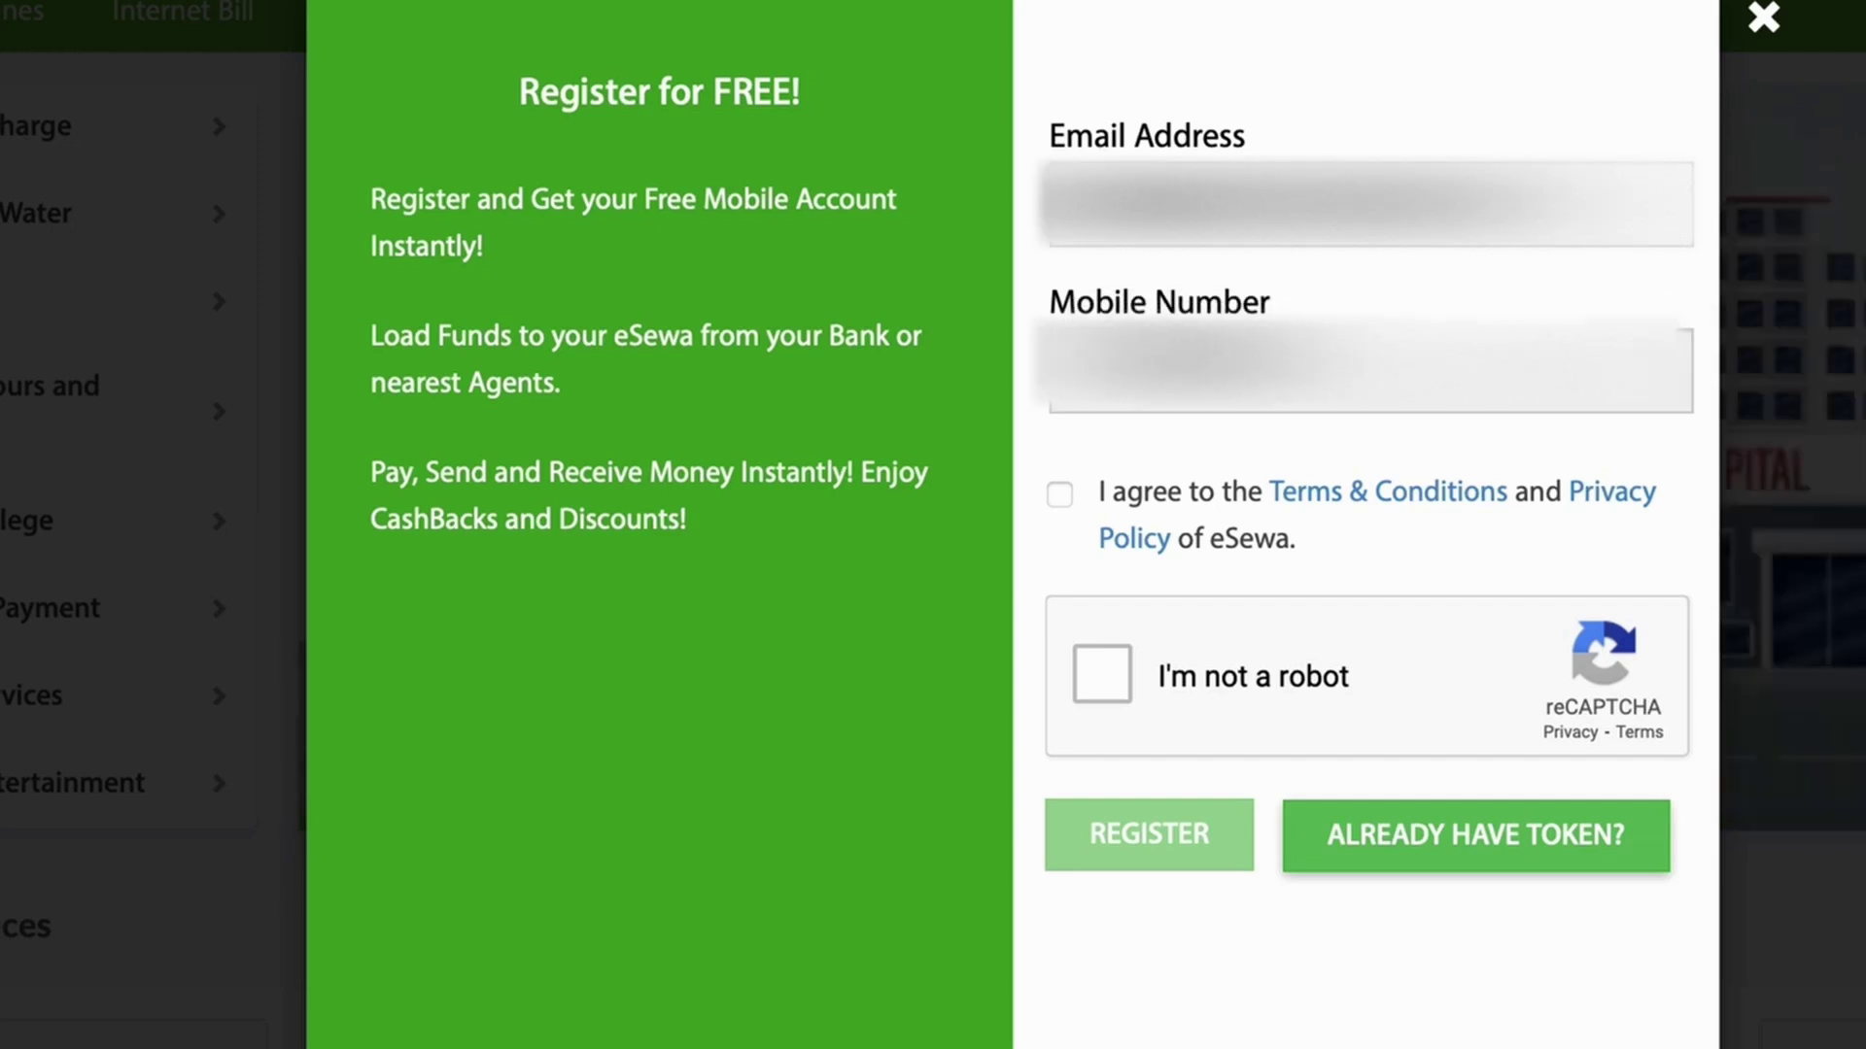
click(1061, 497)
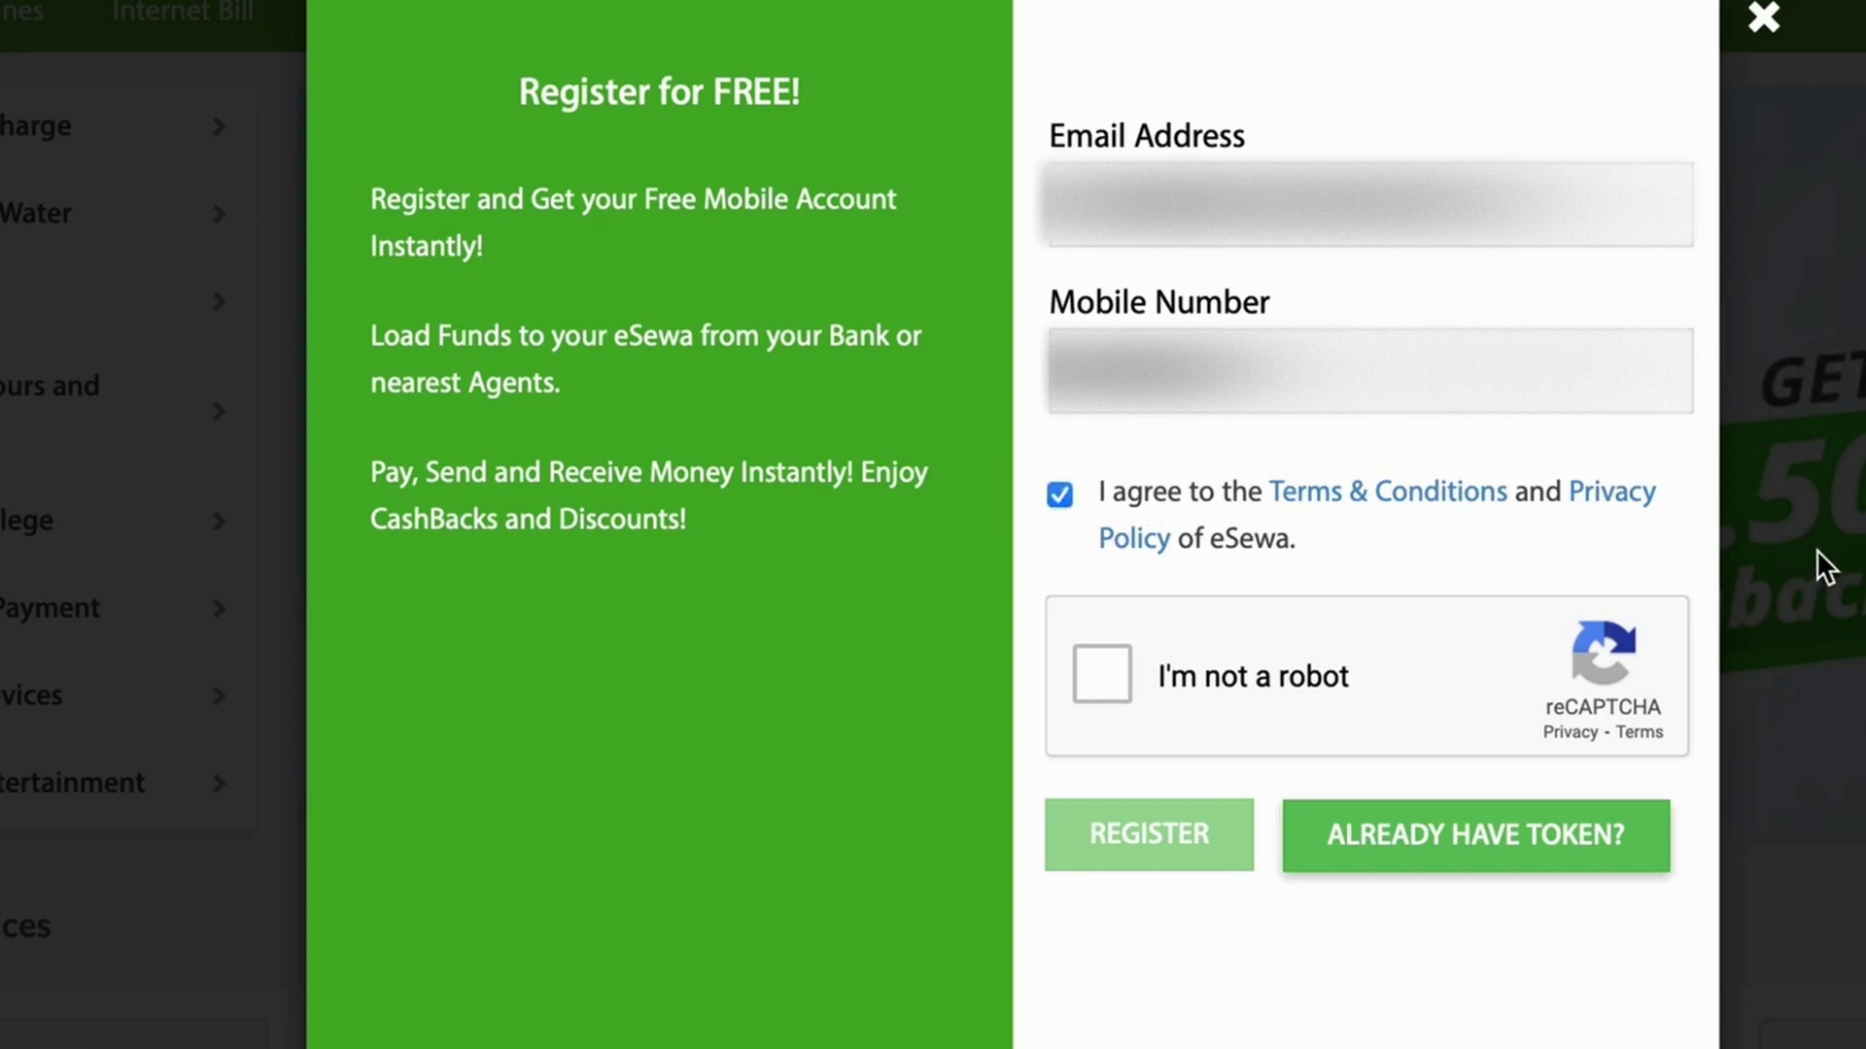
click(1107, 685)
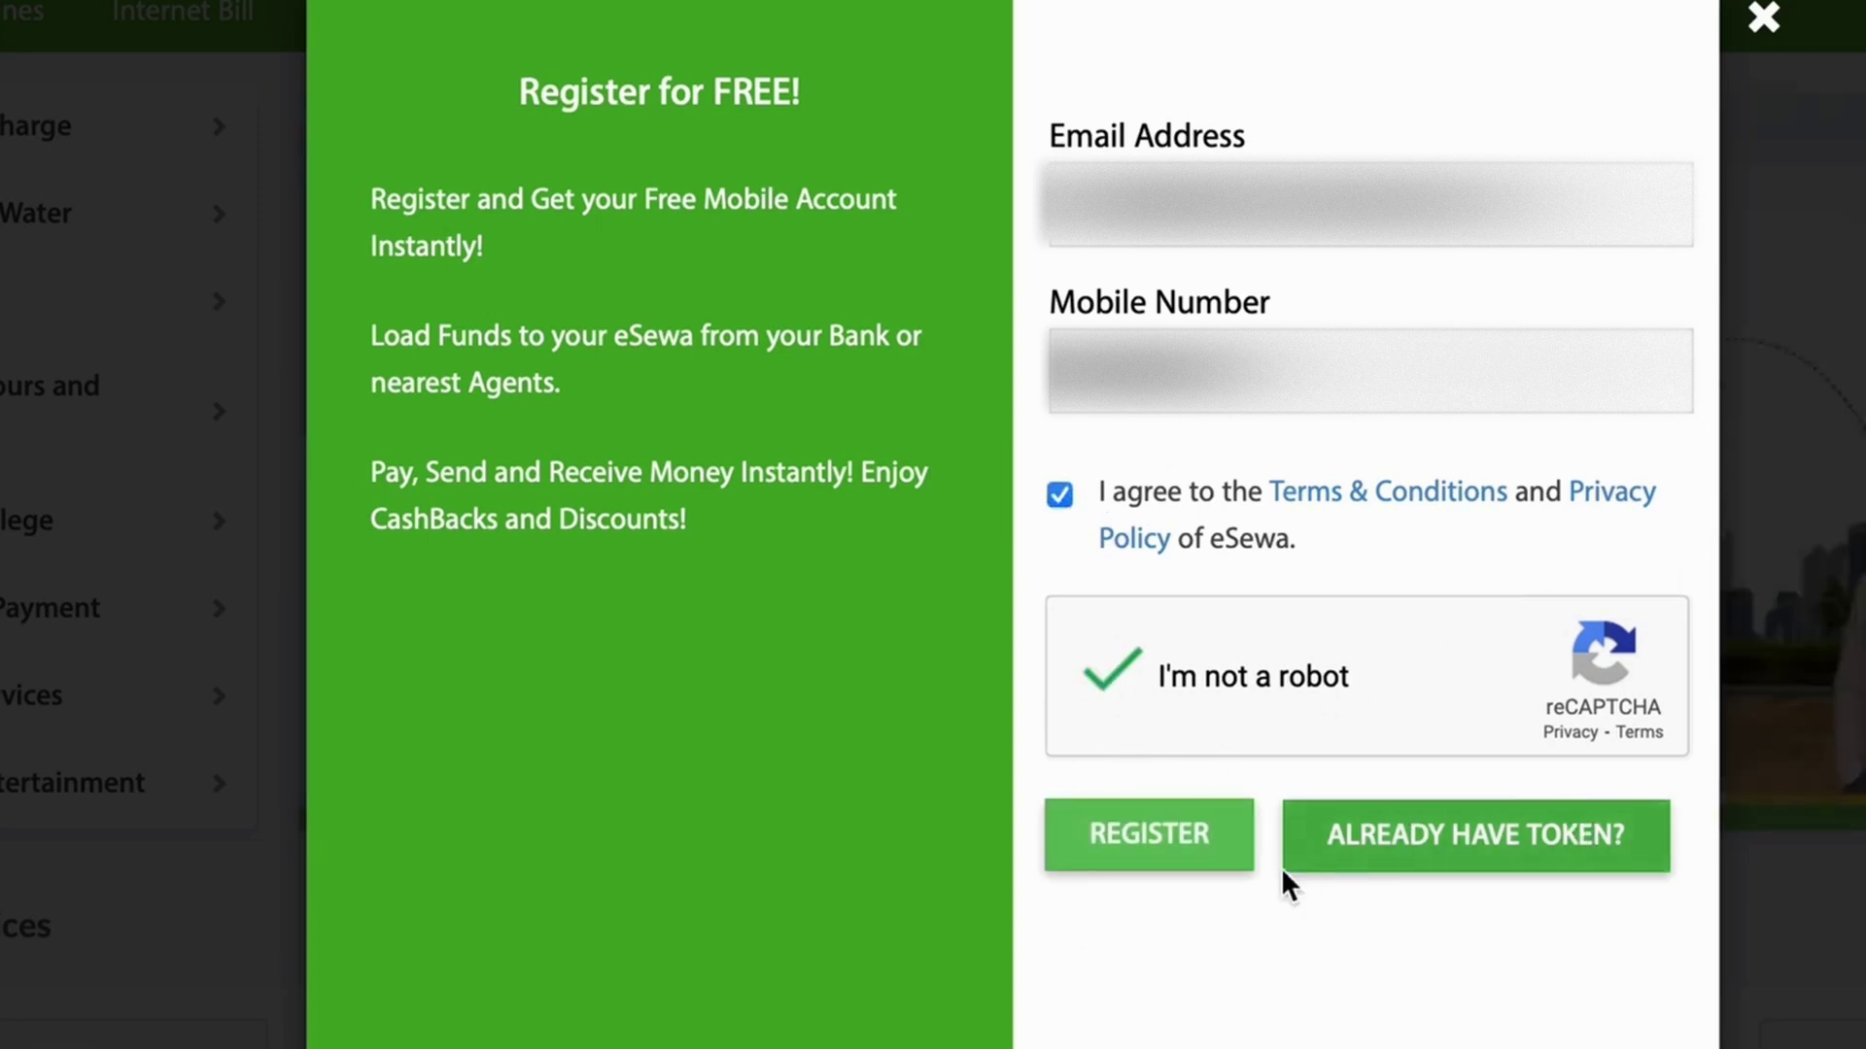
click(1178, 846)
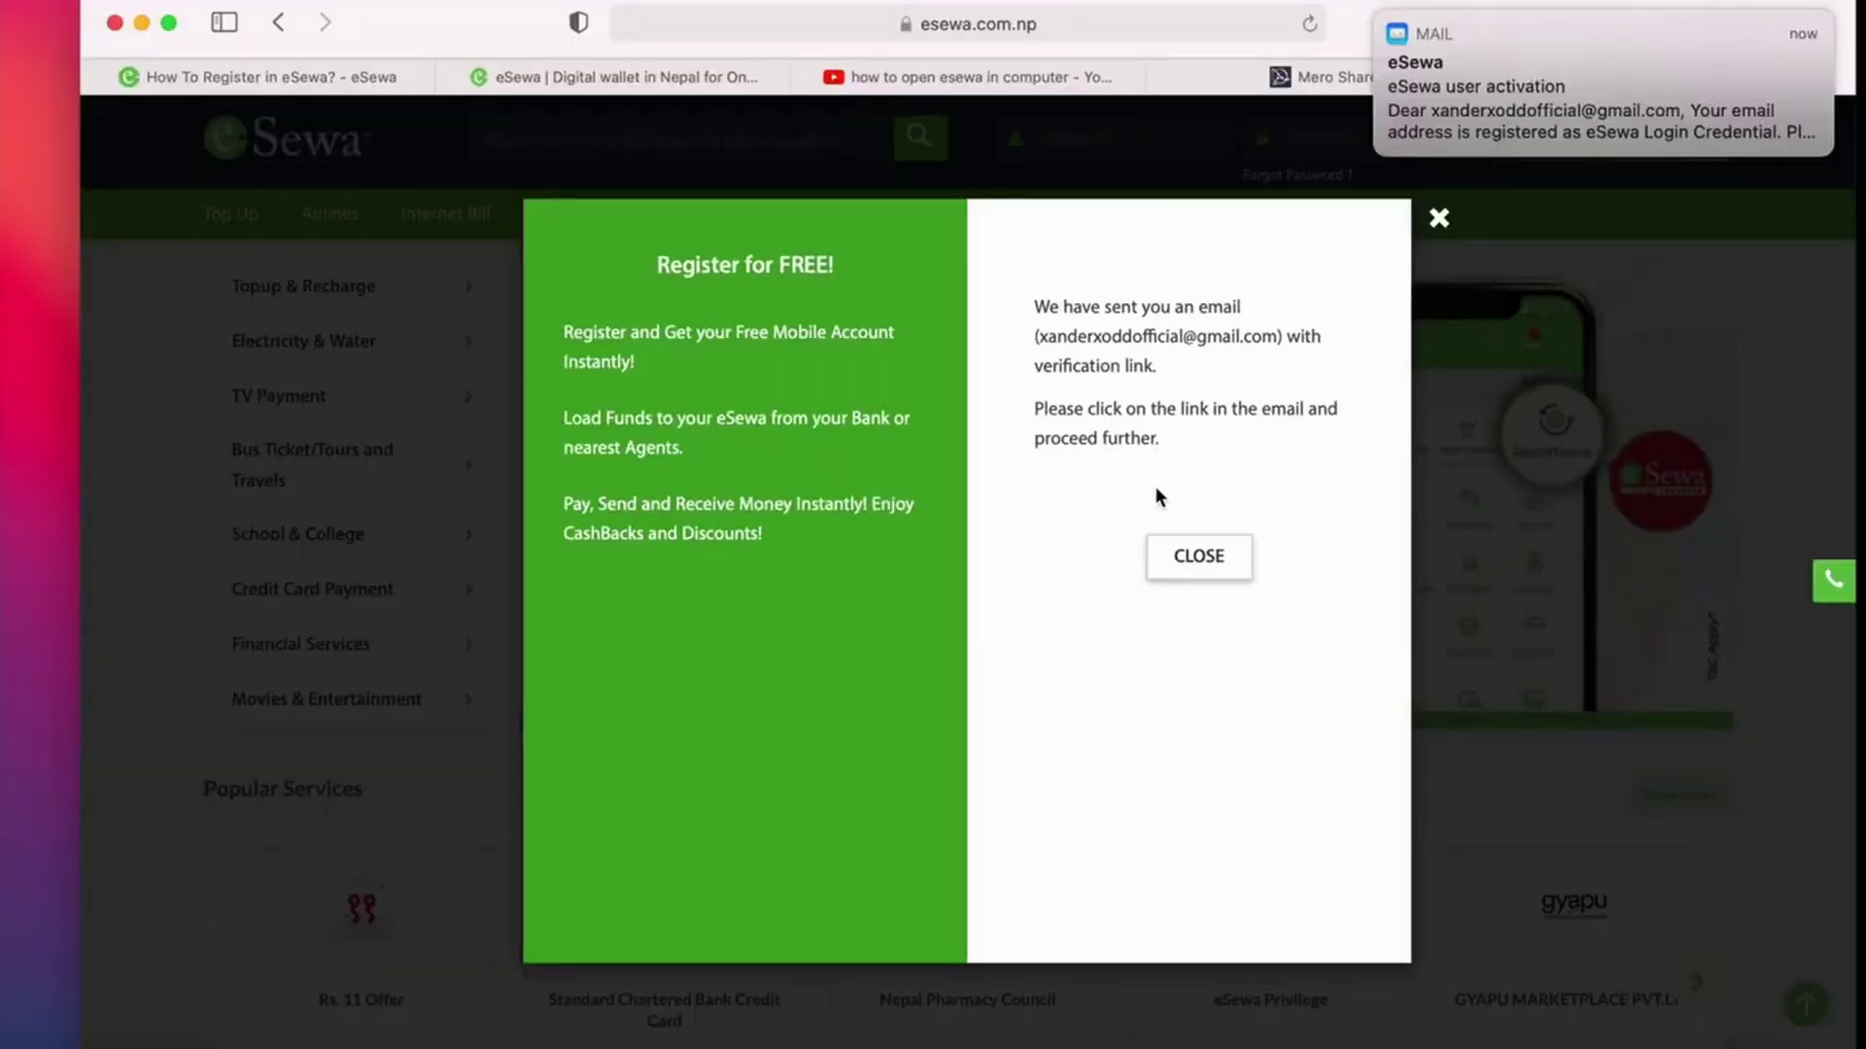
click(1191, 569)
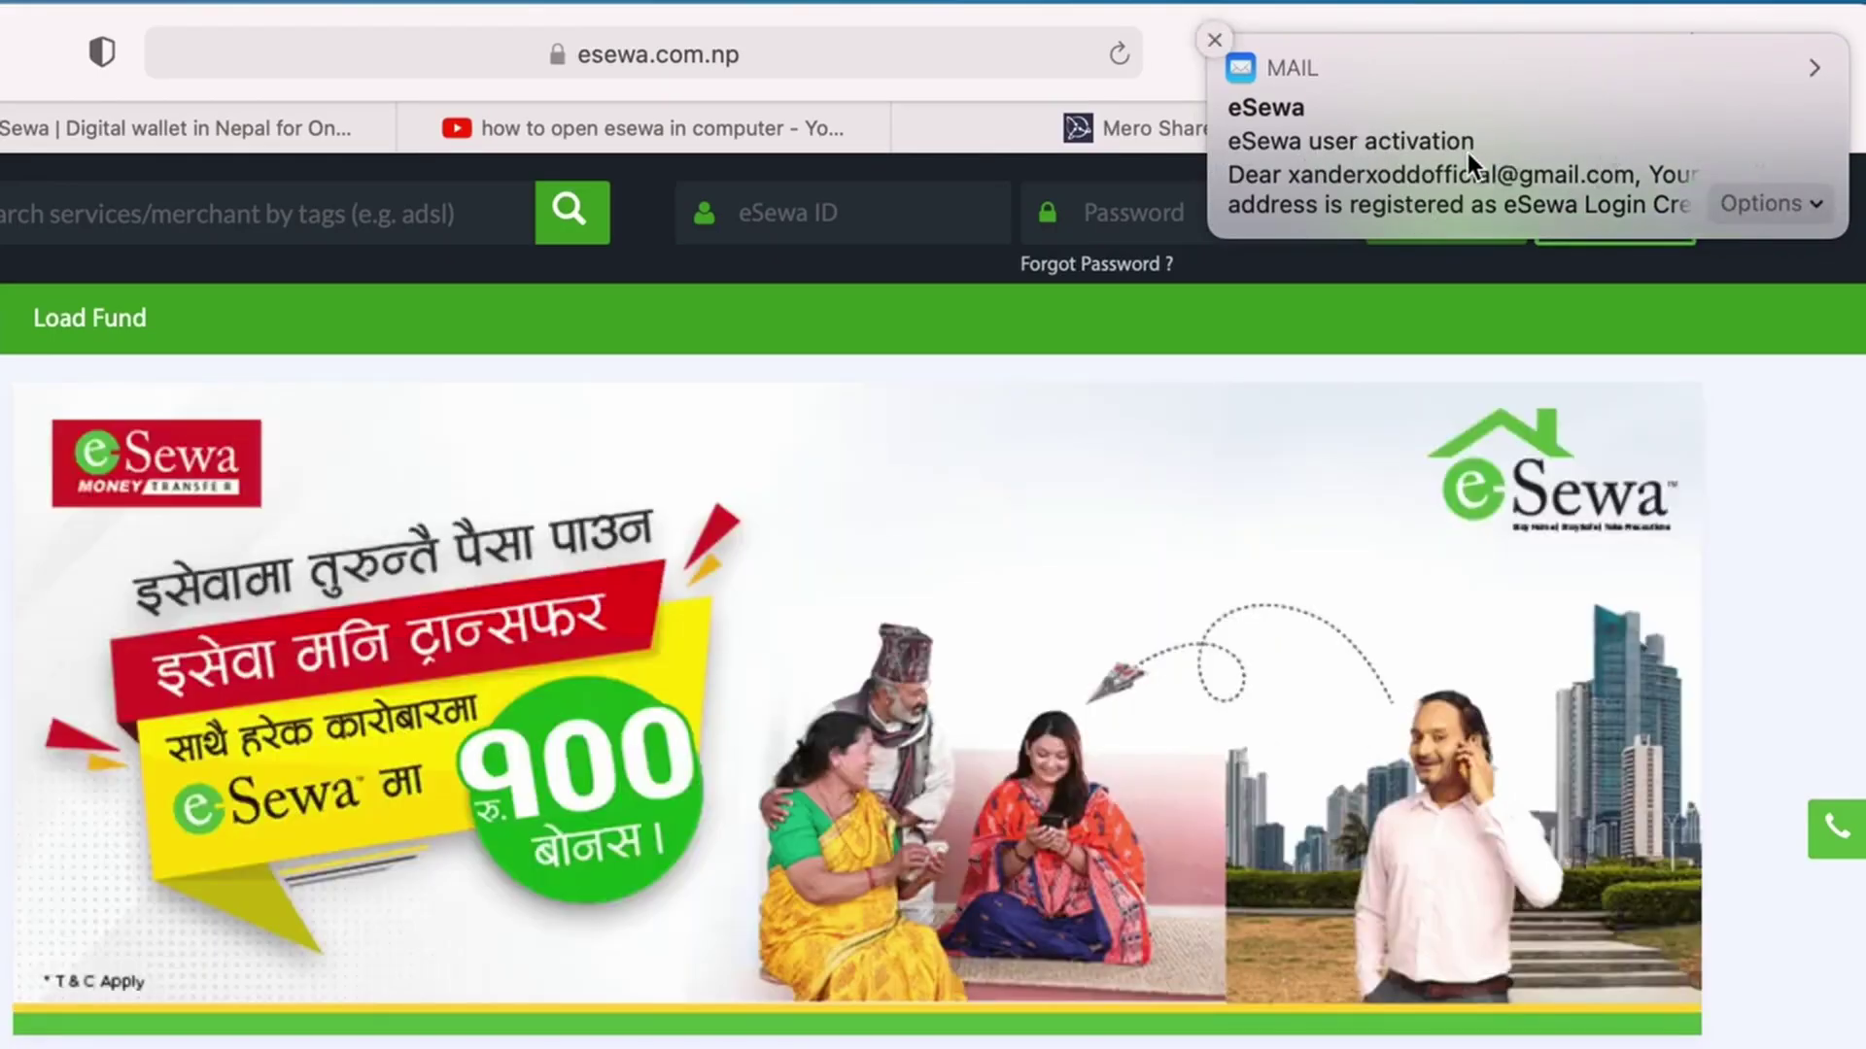
Open the eSewa activation email in Mail and confirm the account.
click(1467, 154)
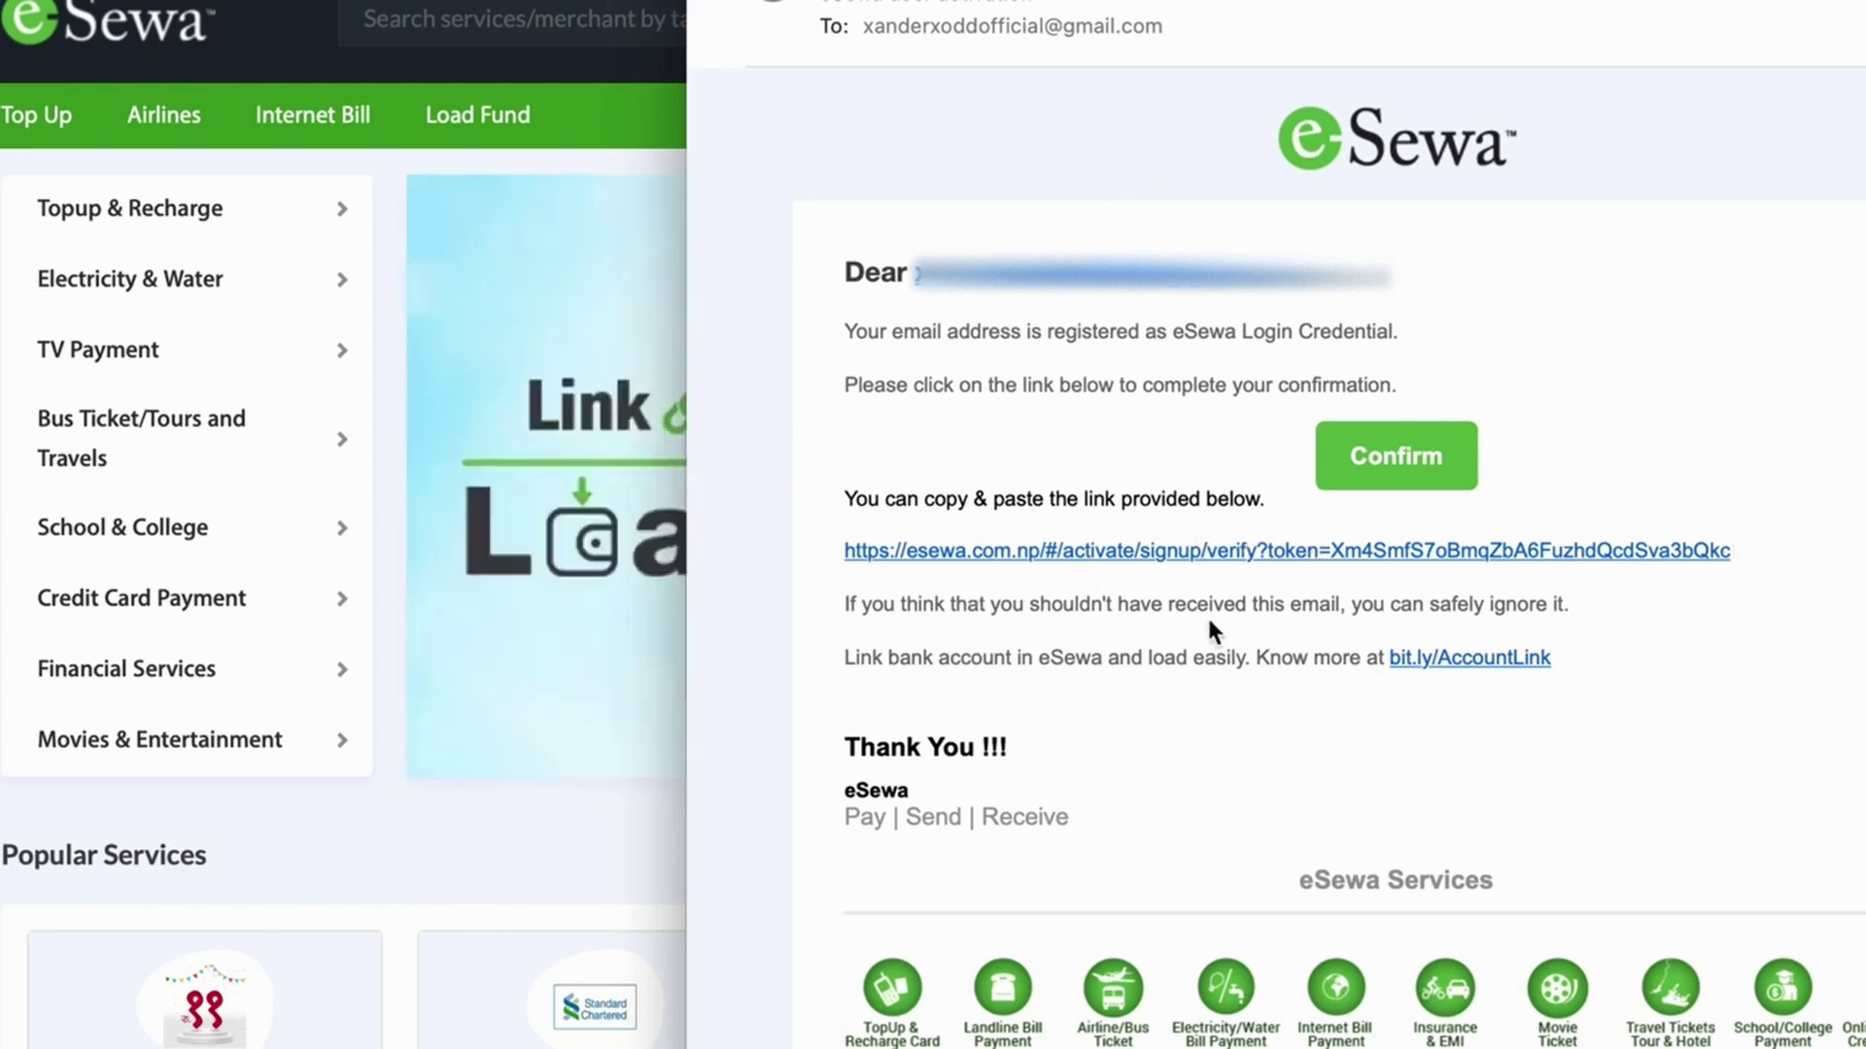
click(1402, 458)
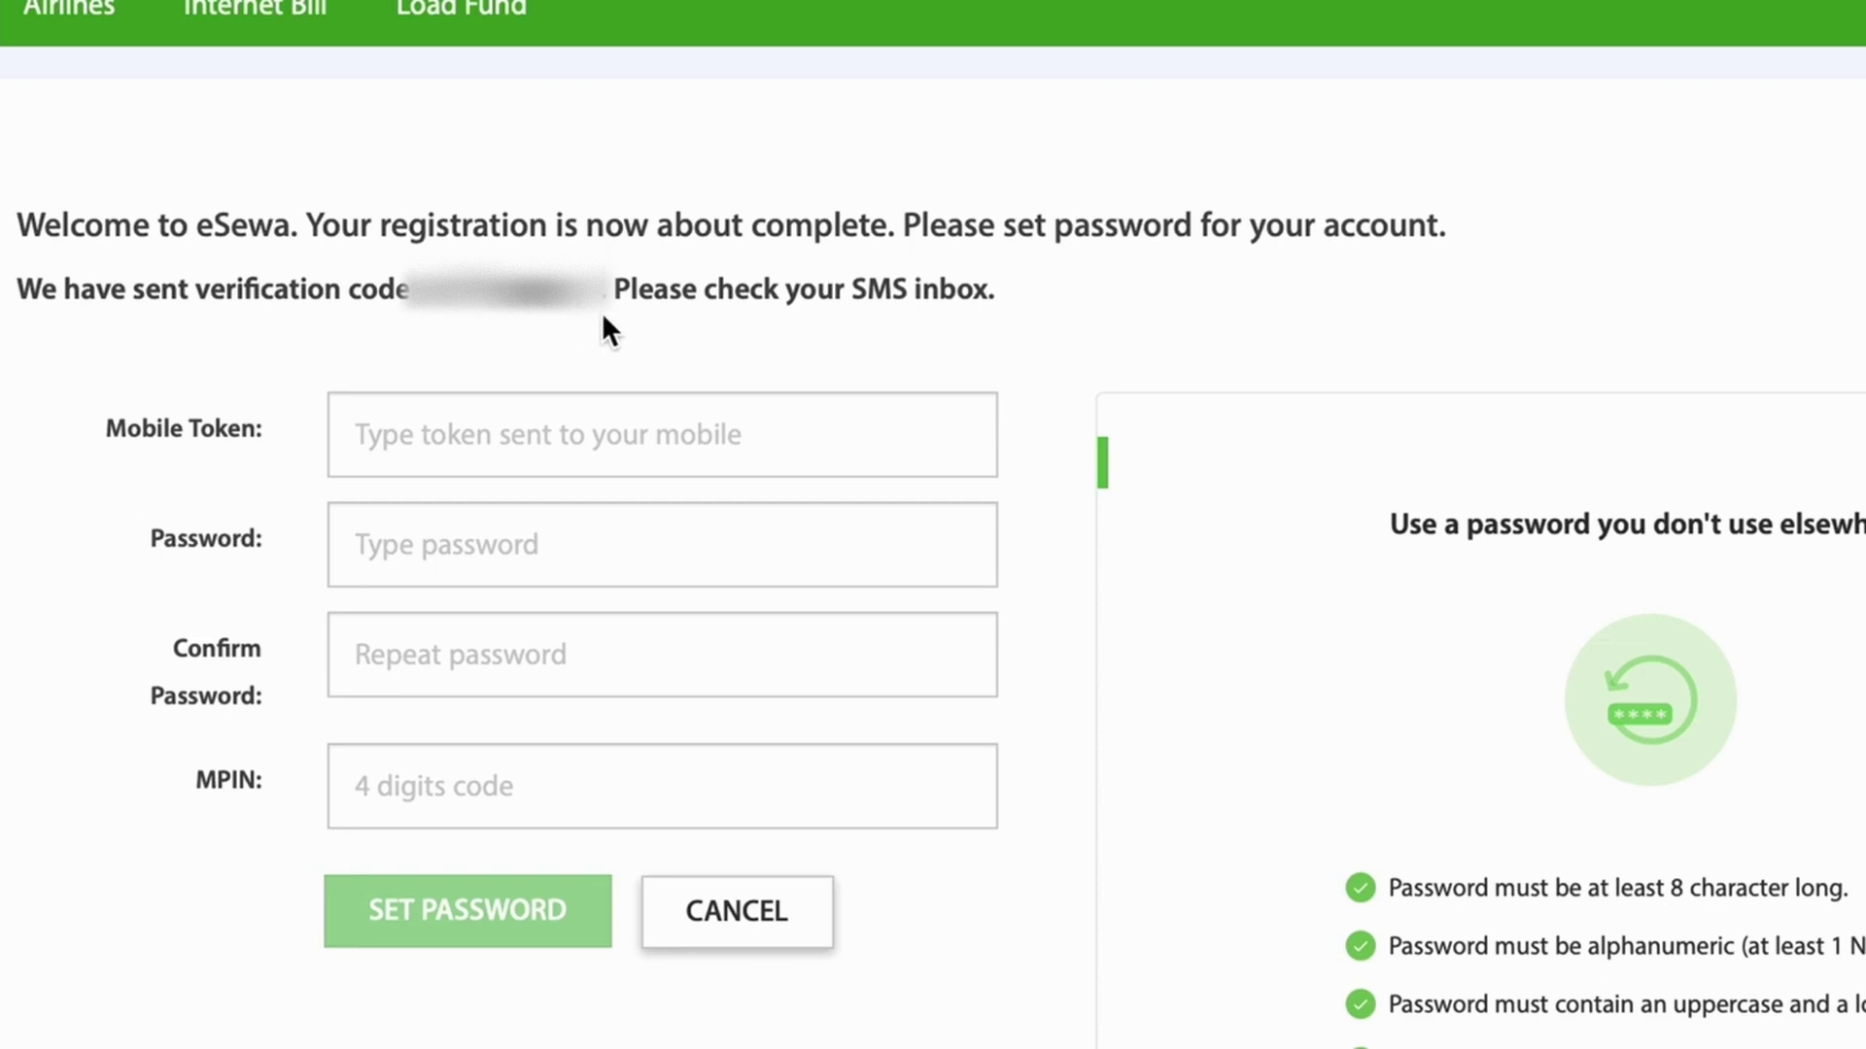
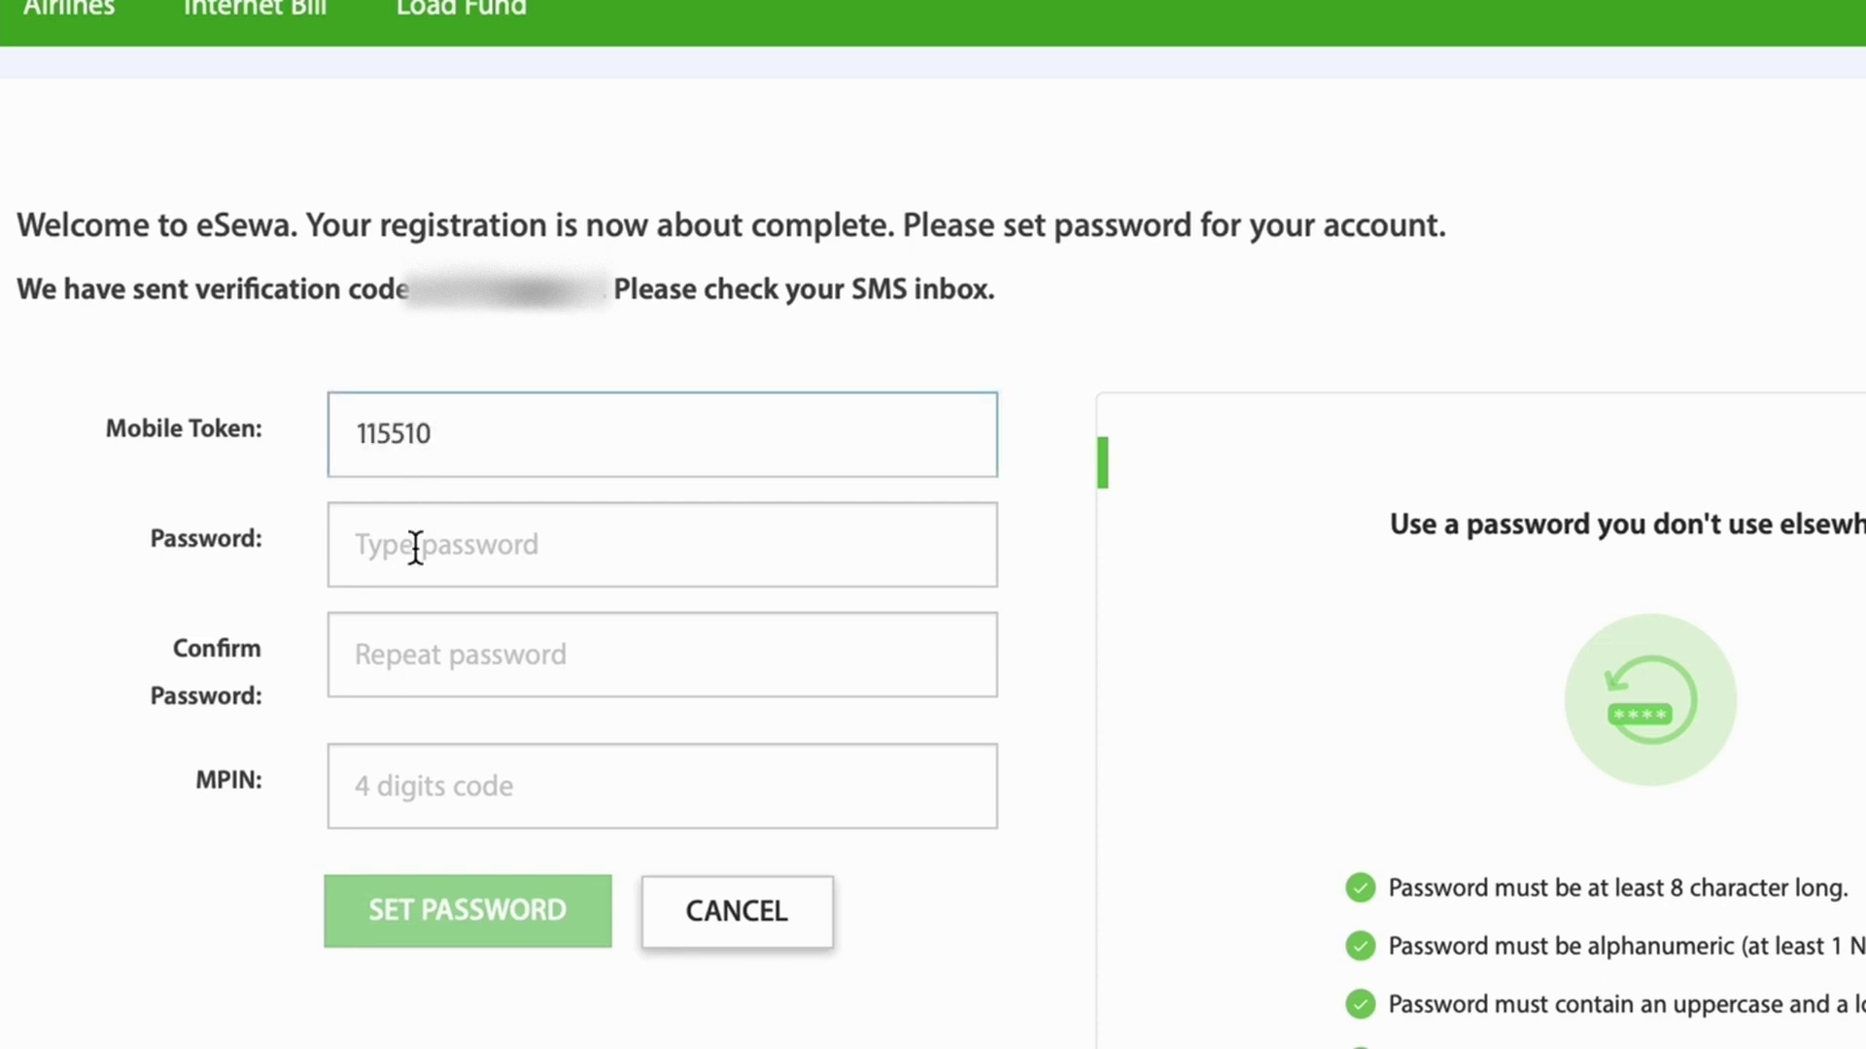
Enter the mobile token, the account password twice and a 4-digit MPIN, then save the password.
click(412, 541)
key(ctrl+v)
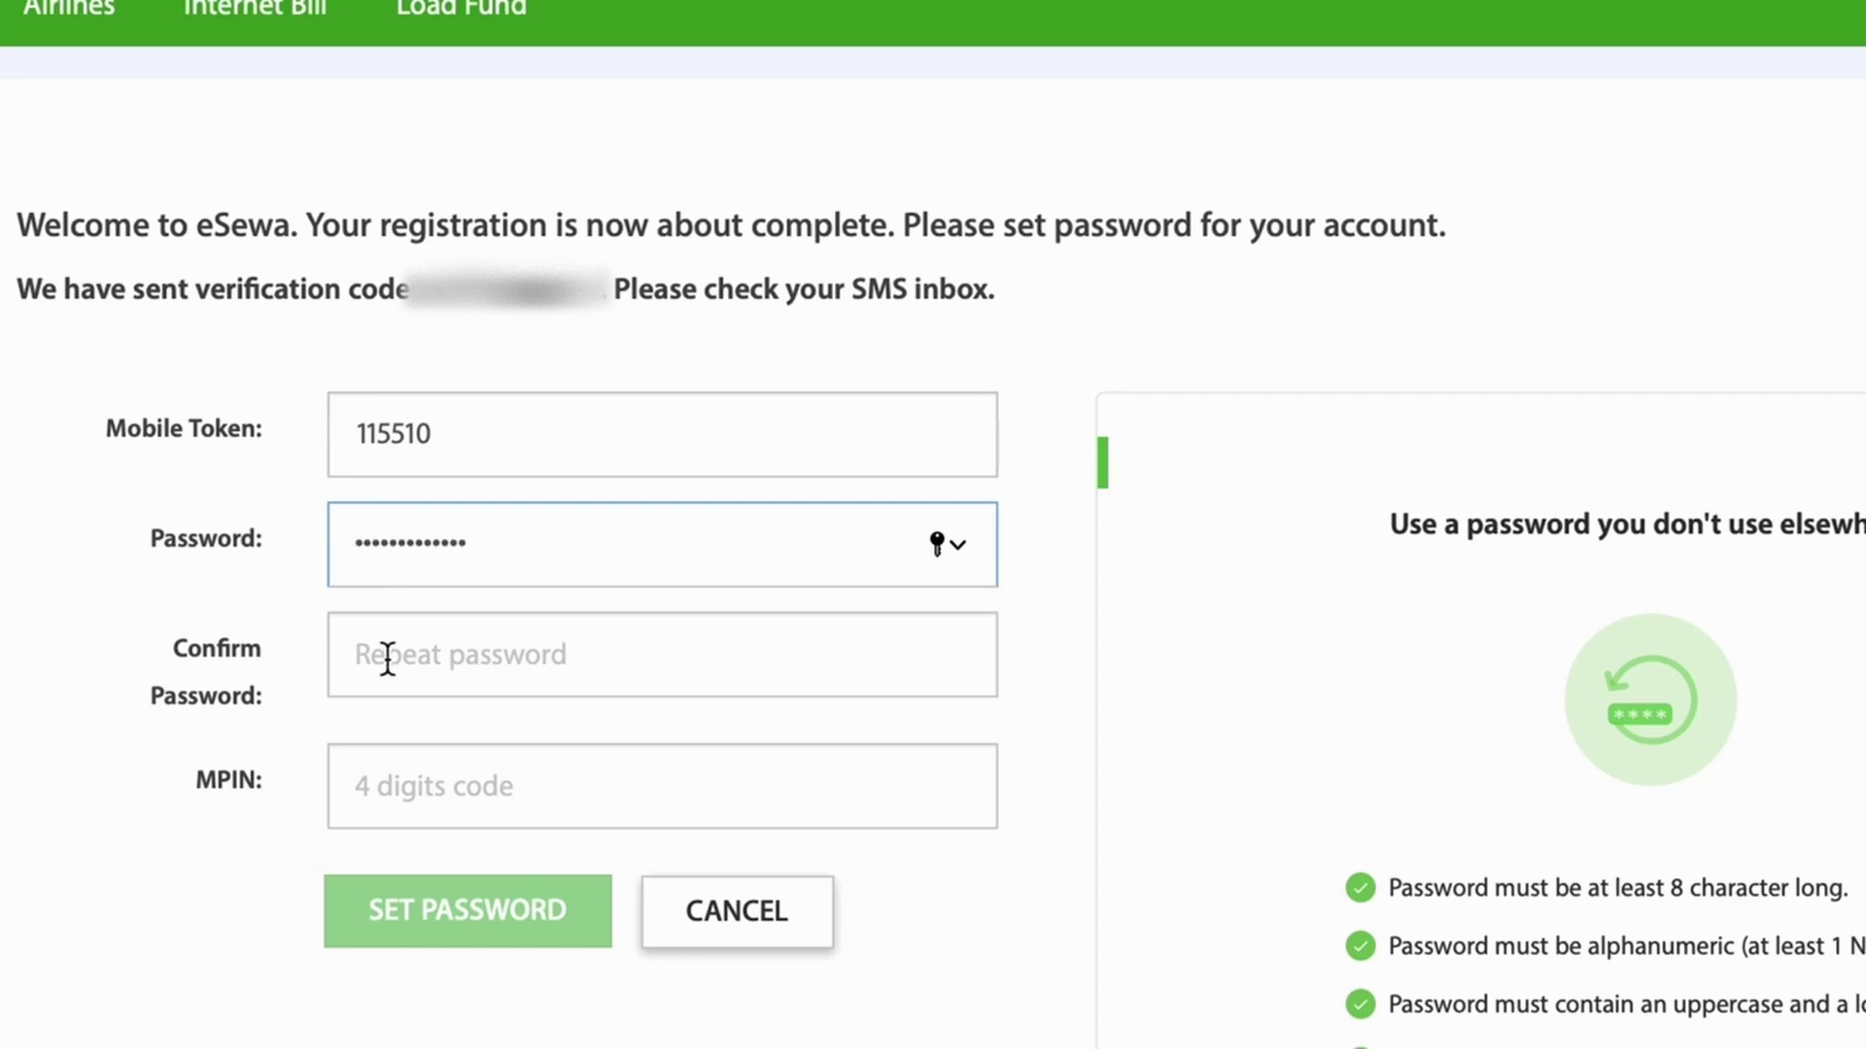
click(385, 655)
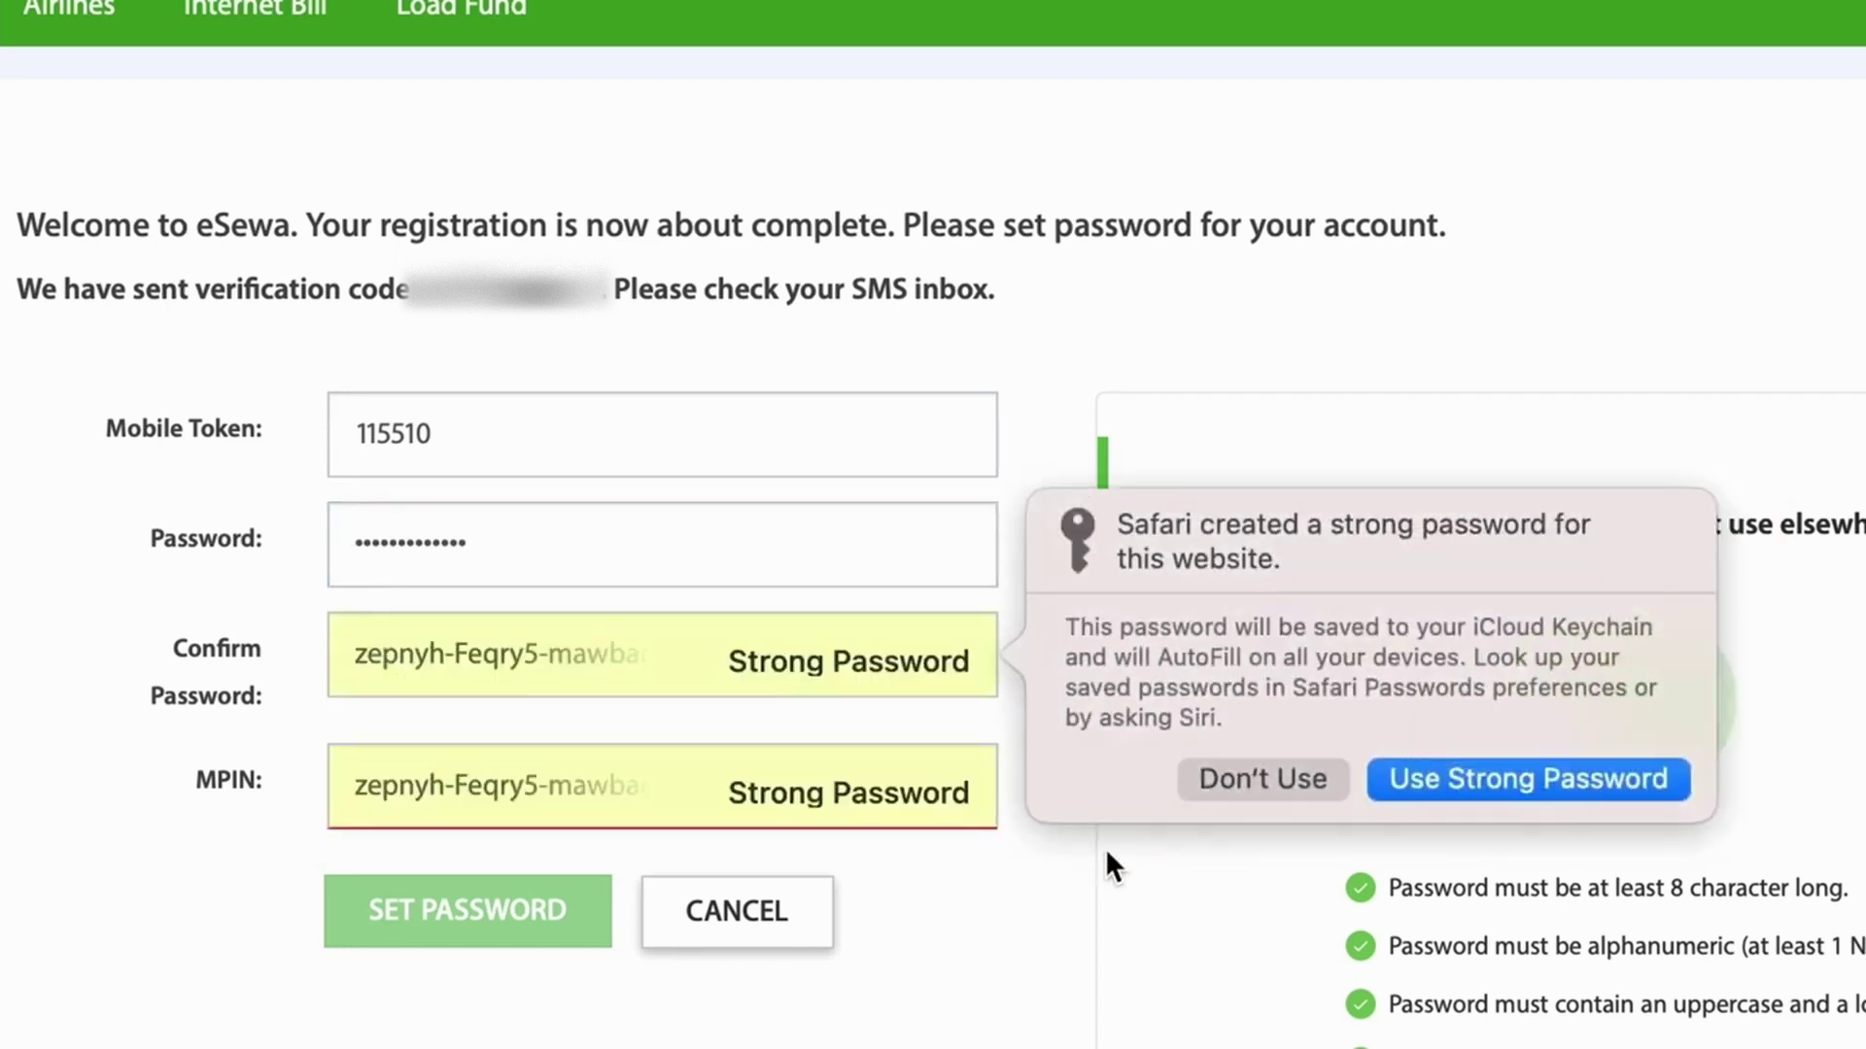
click(1213, 780)
key(ctrl+v)
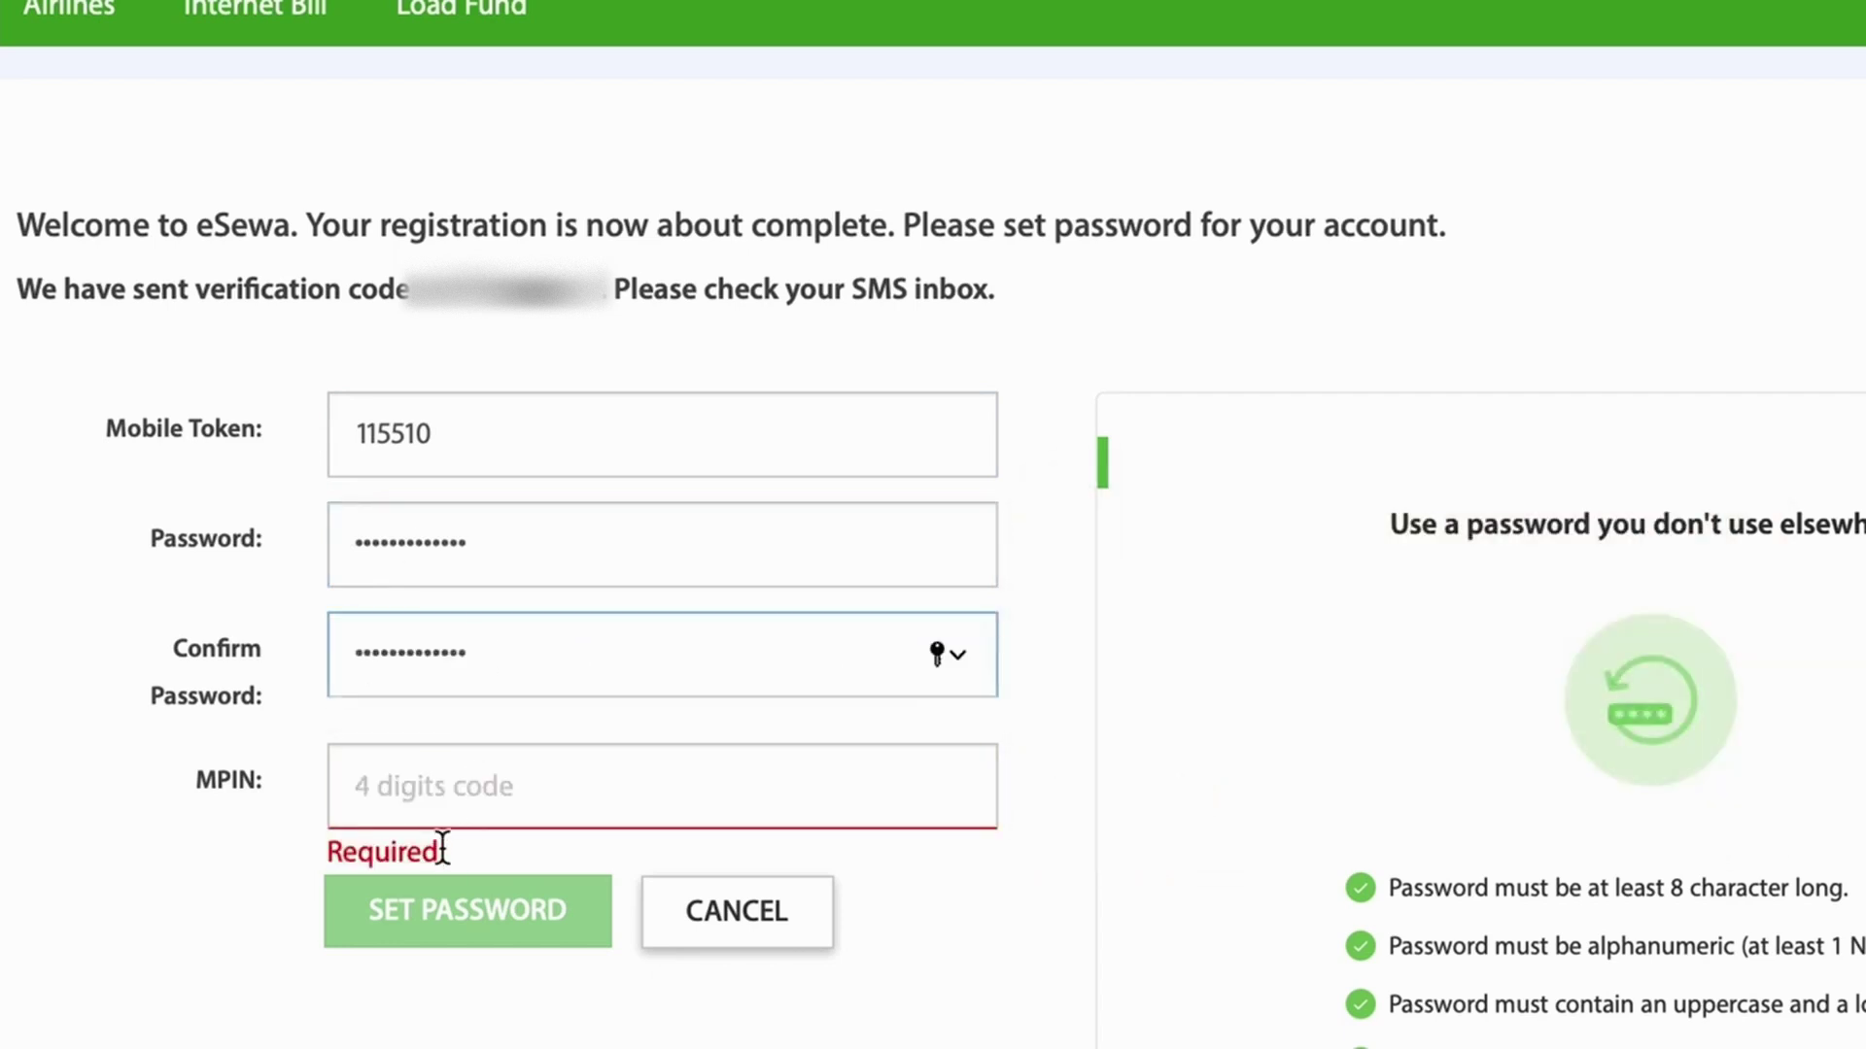
click(445, 784)
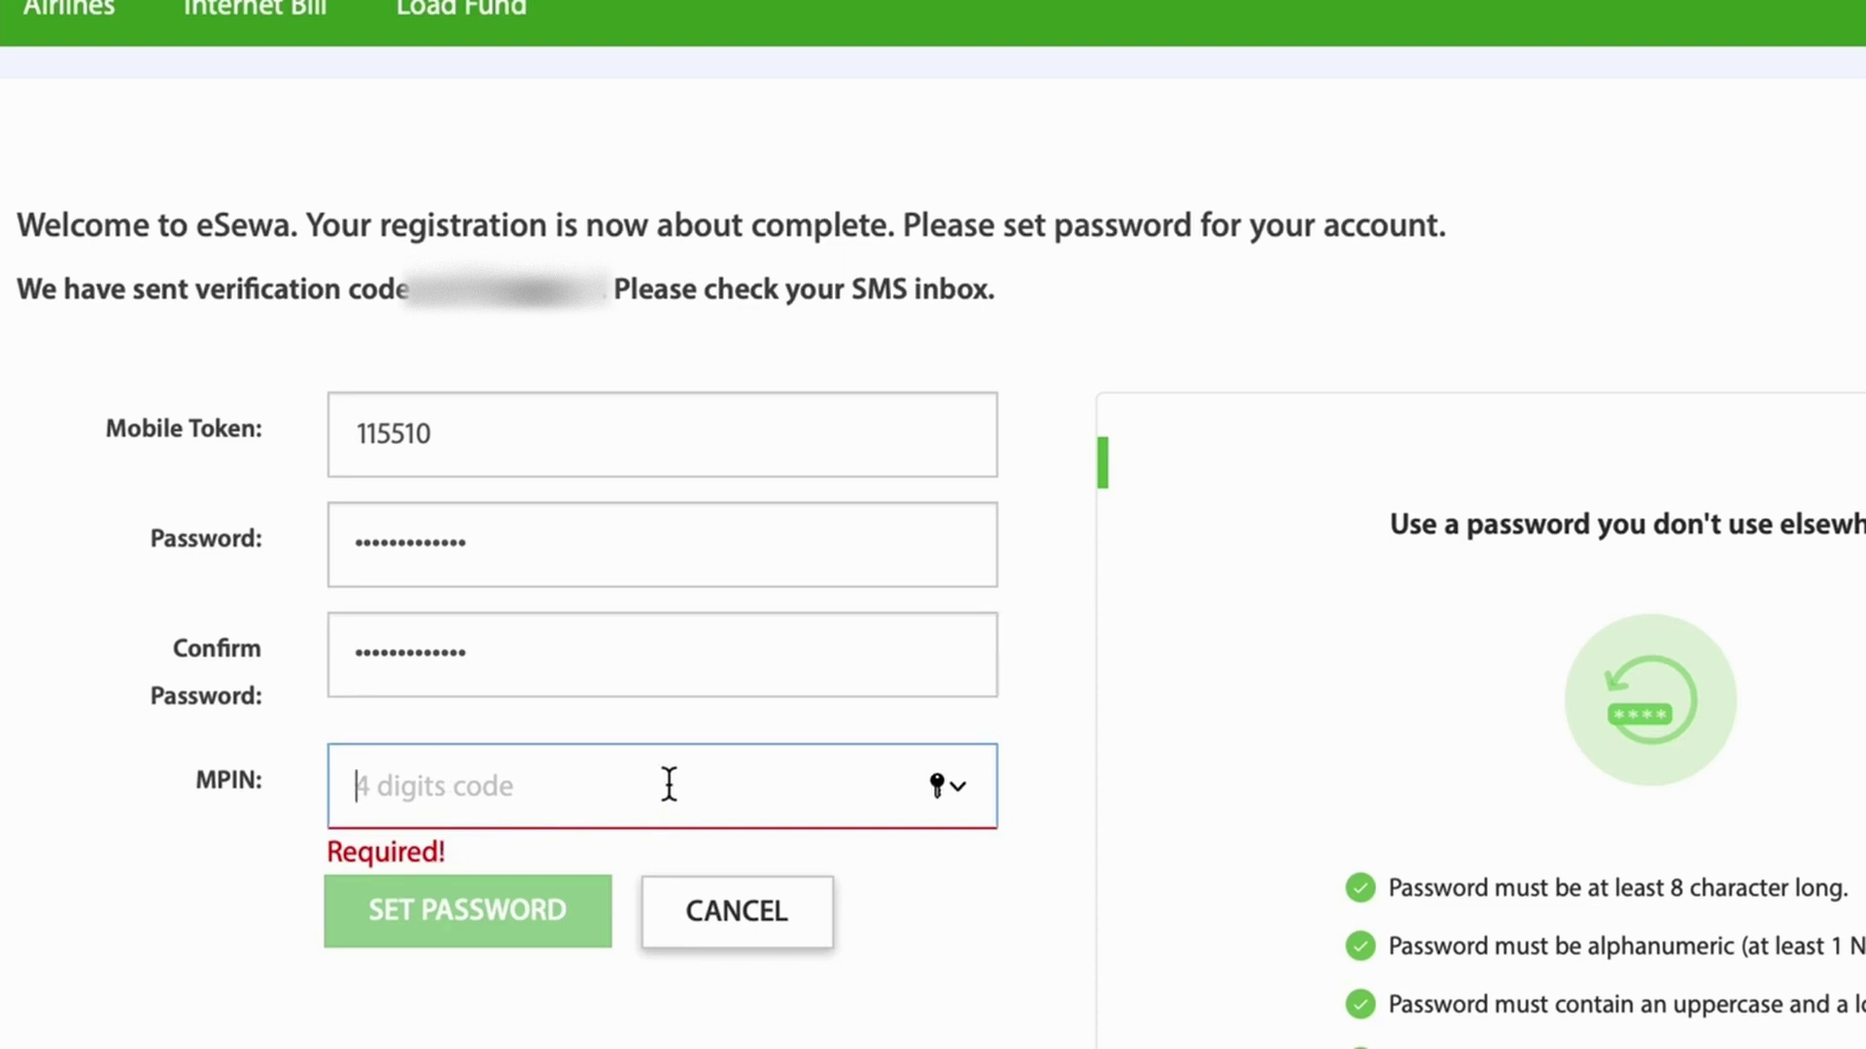
click(418, 928)
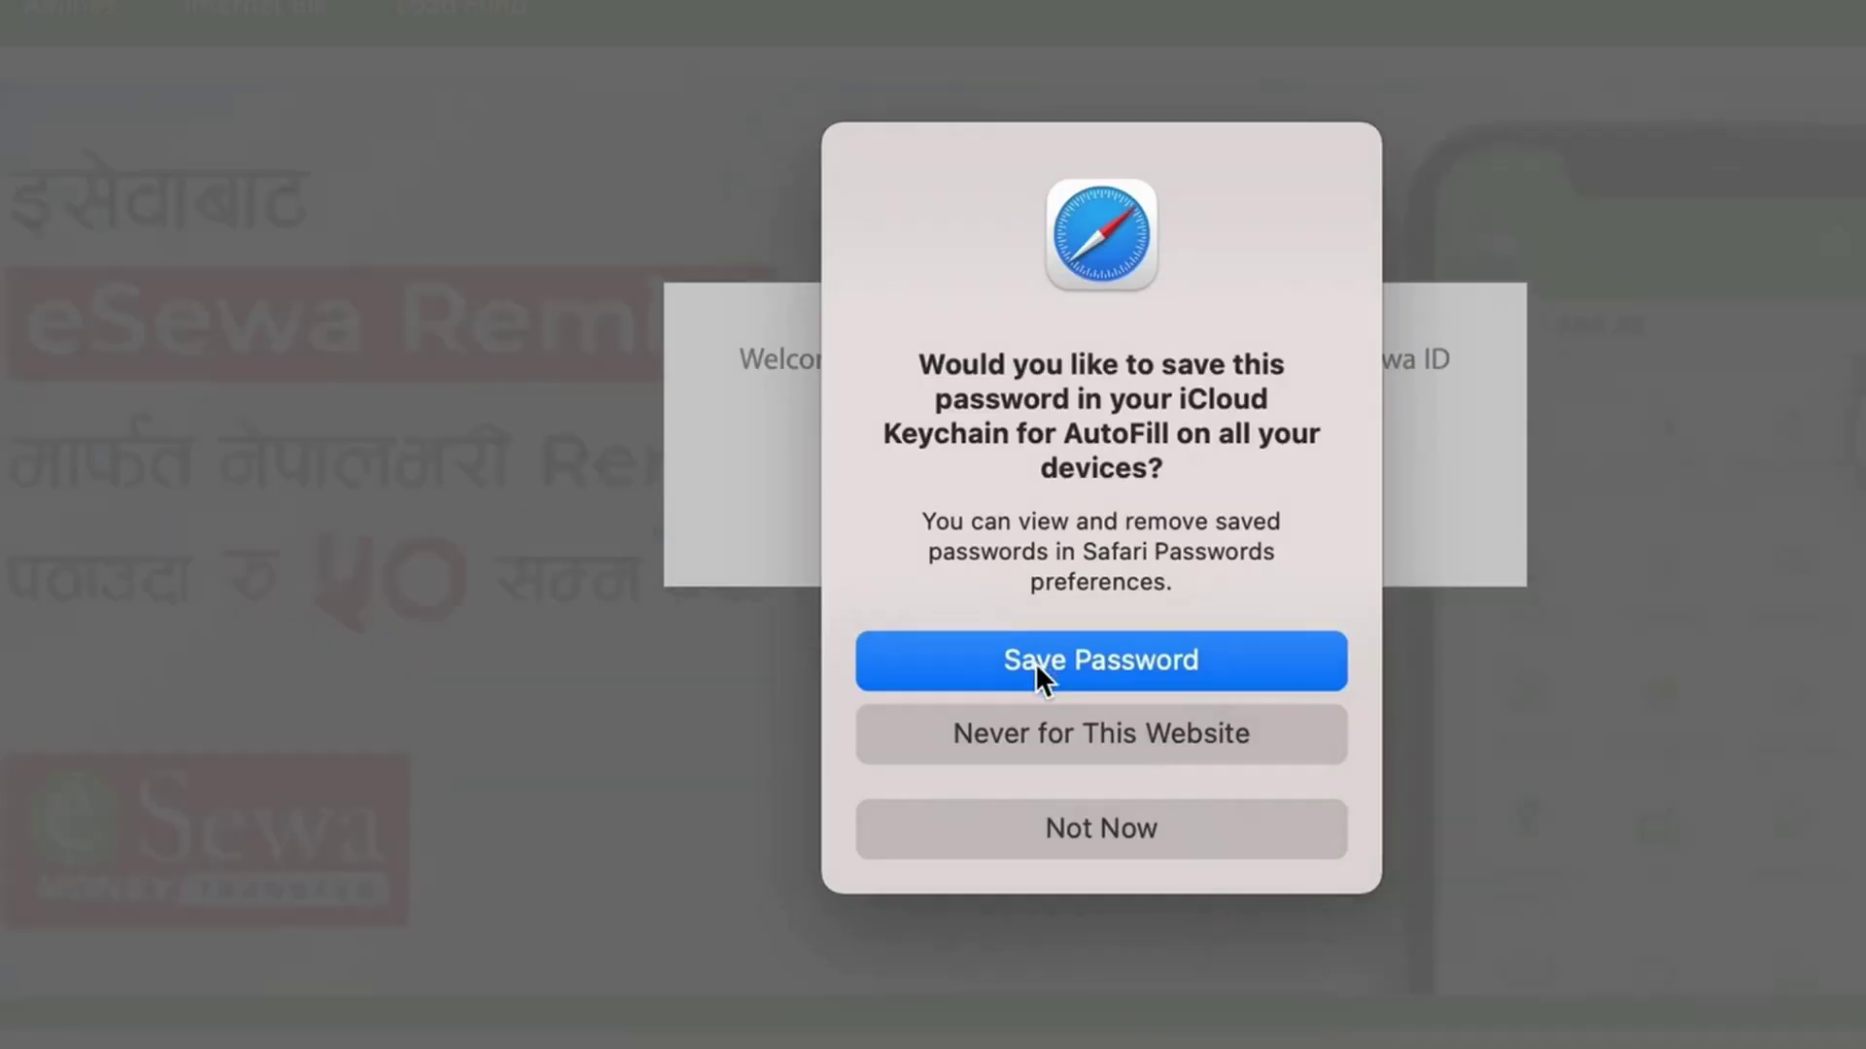
click(1035, 662)
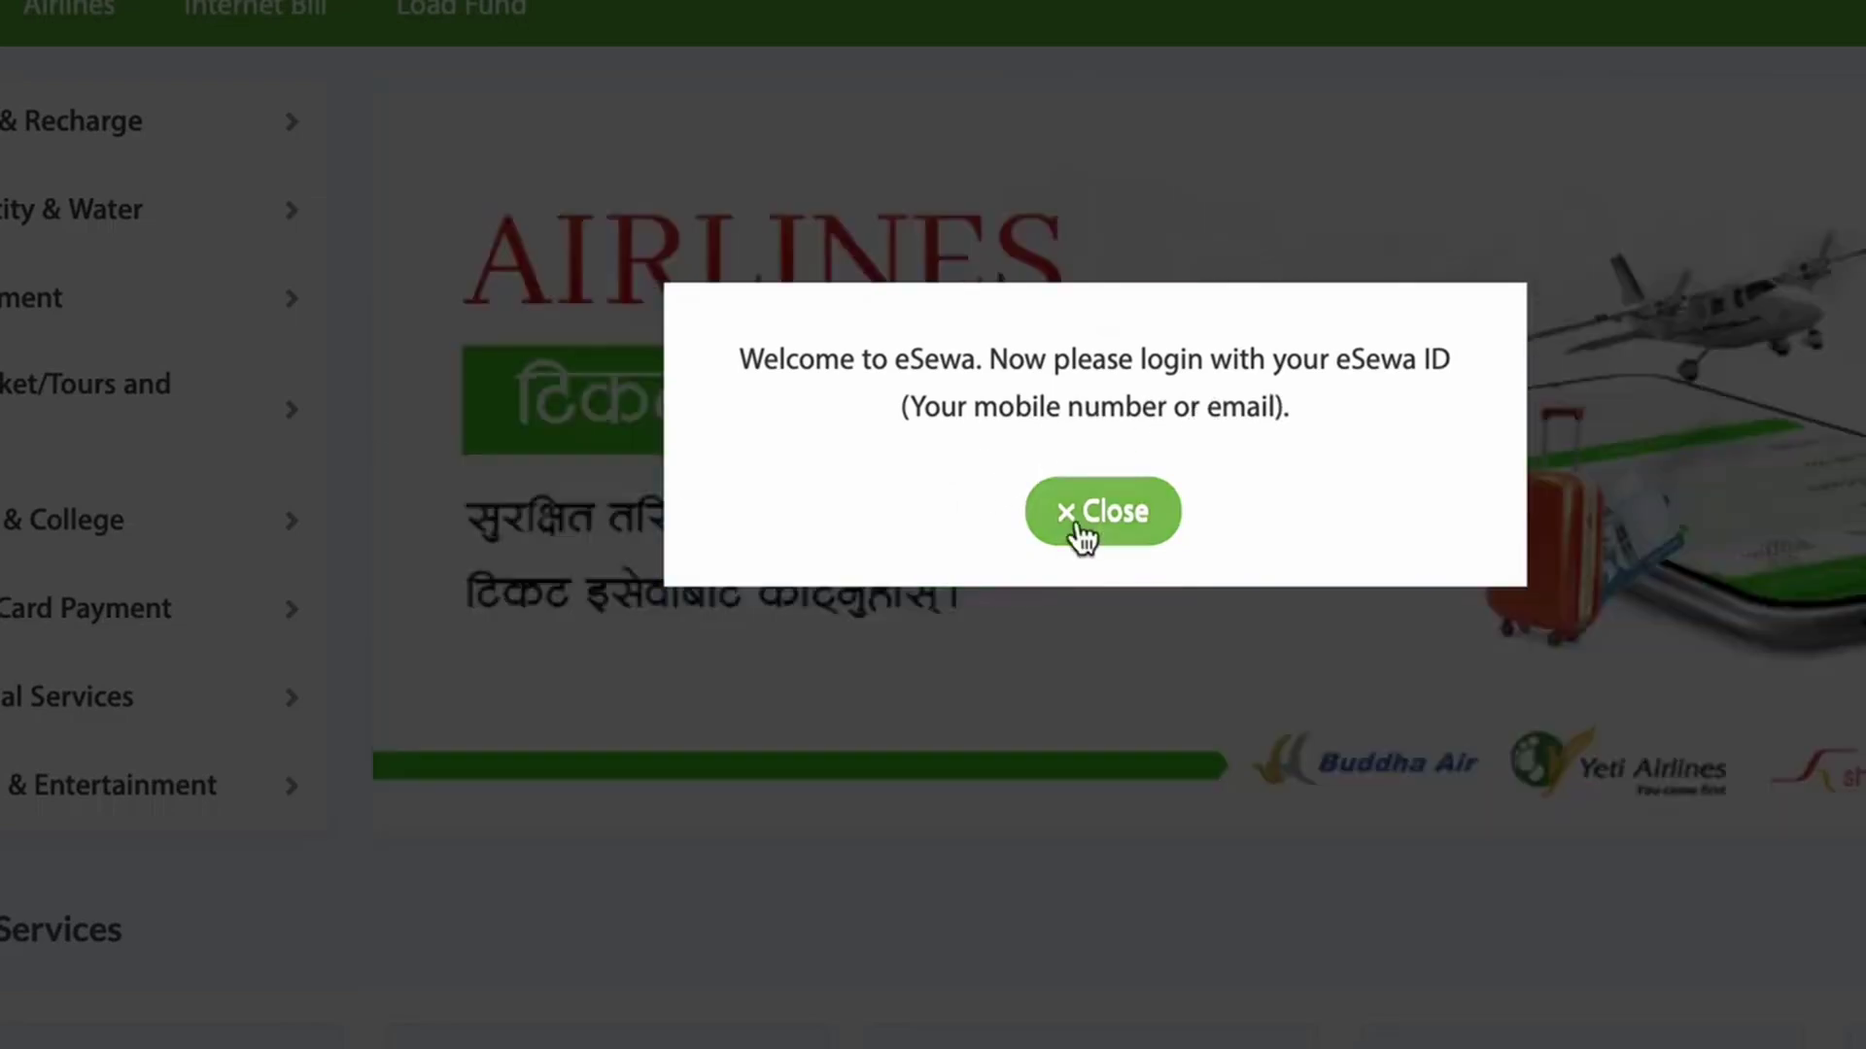
Close the welcome message and log in with the saved eSewa ID and password.
click(1081, 534)
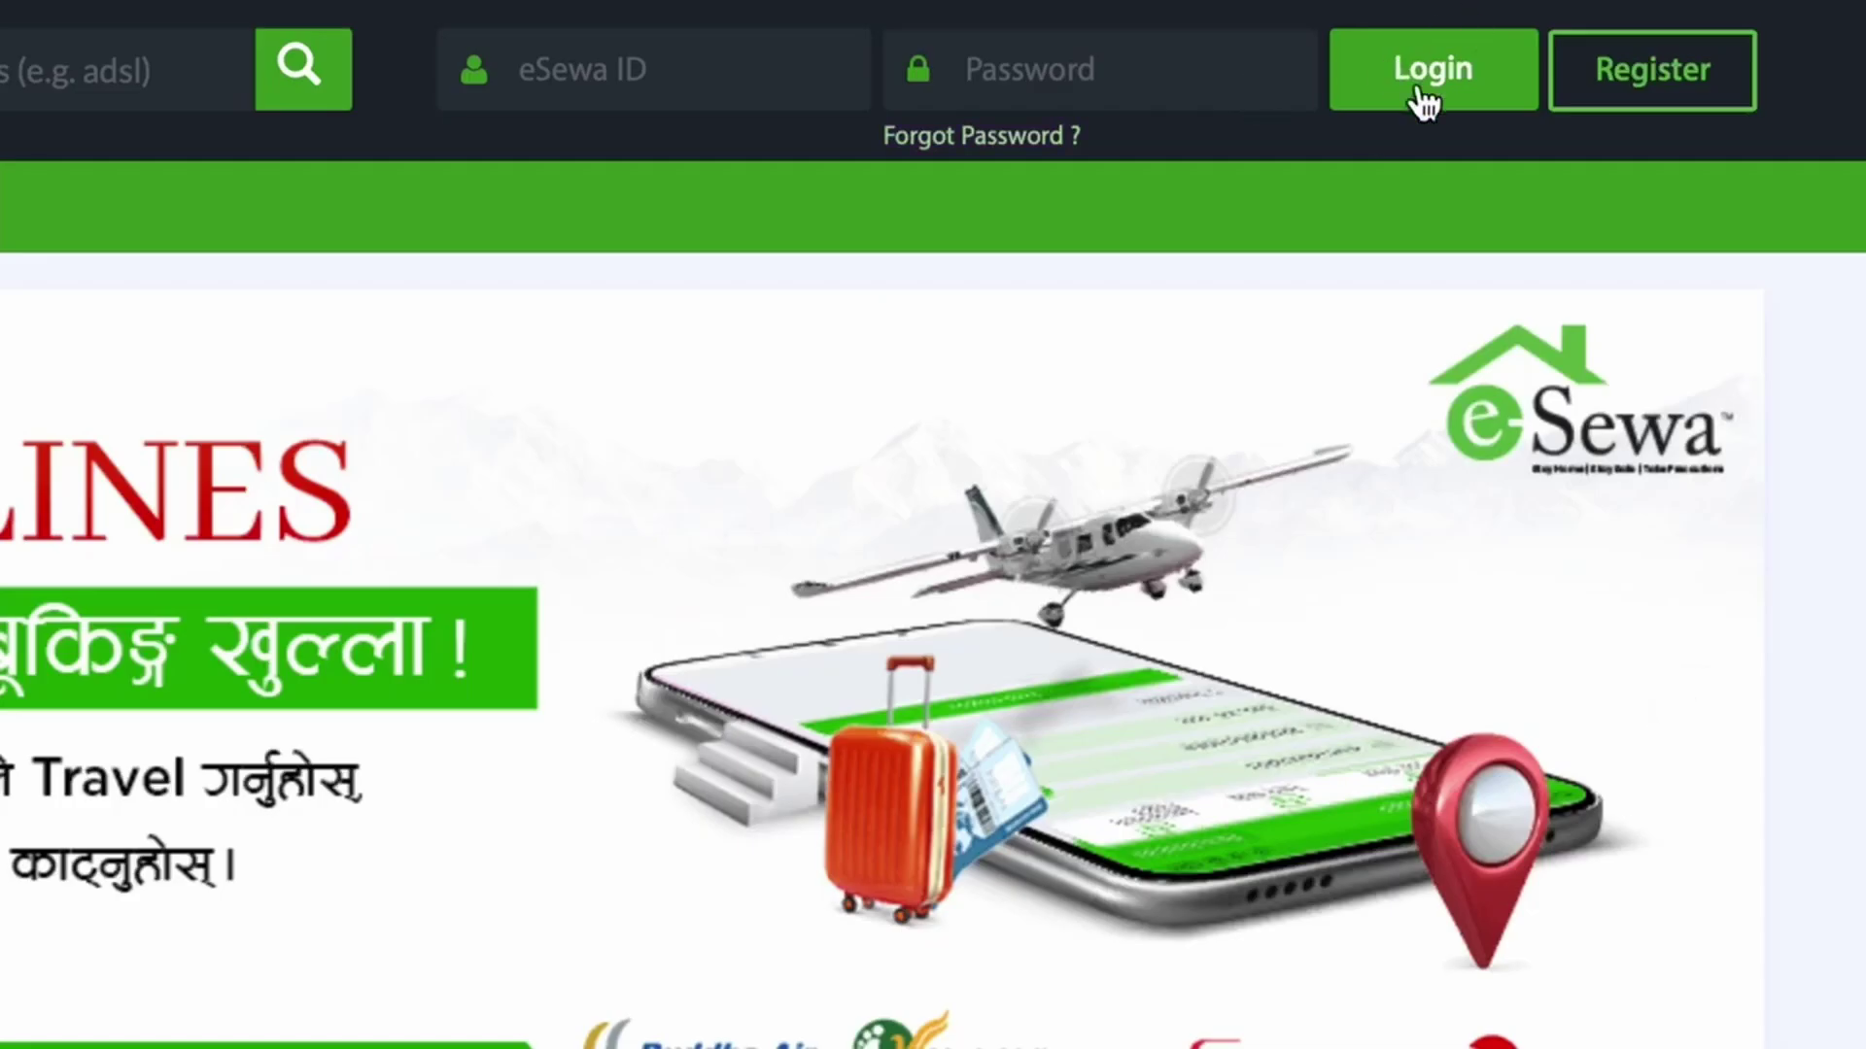
click(1424, 95)
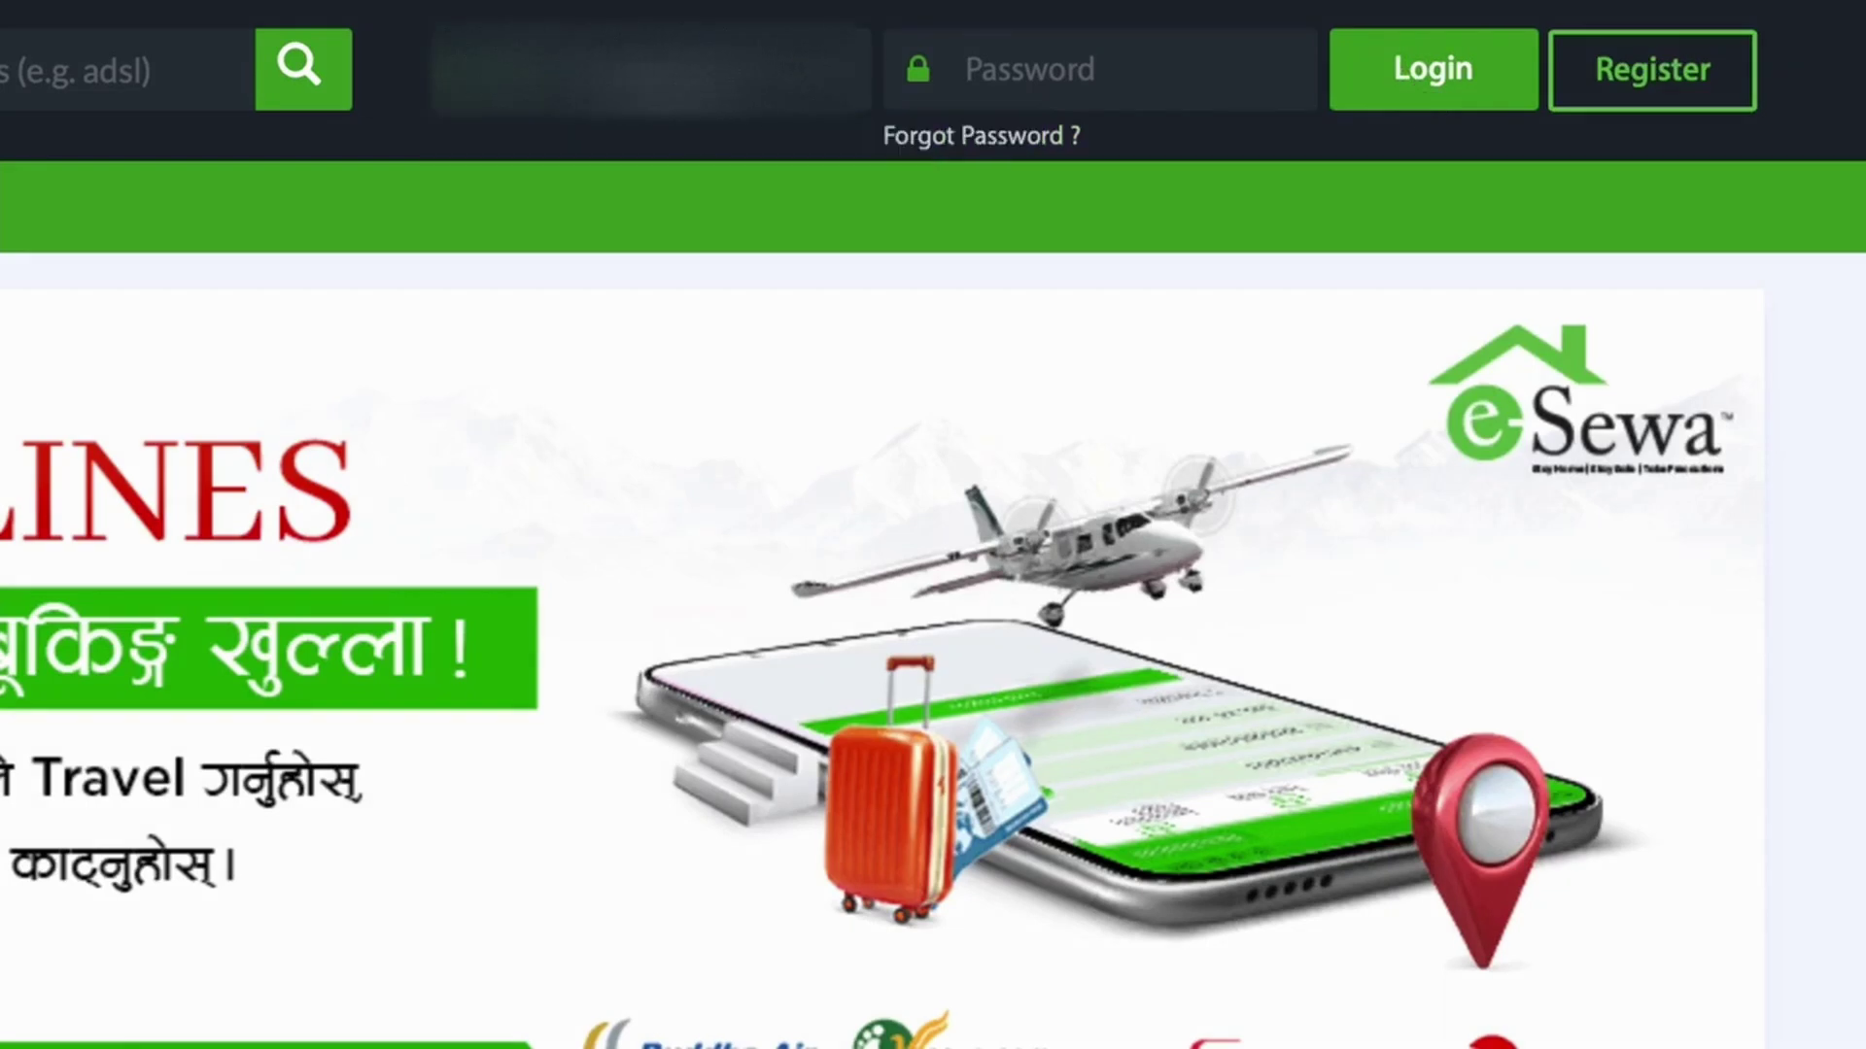
click(670, 72)
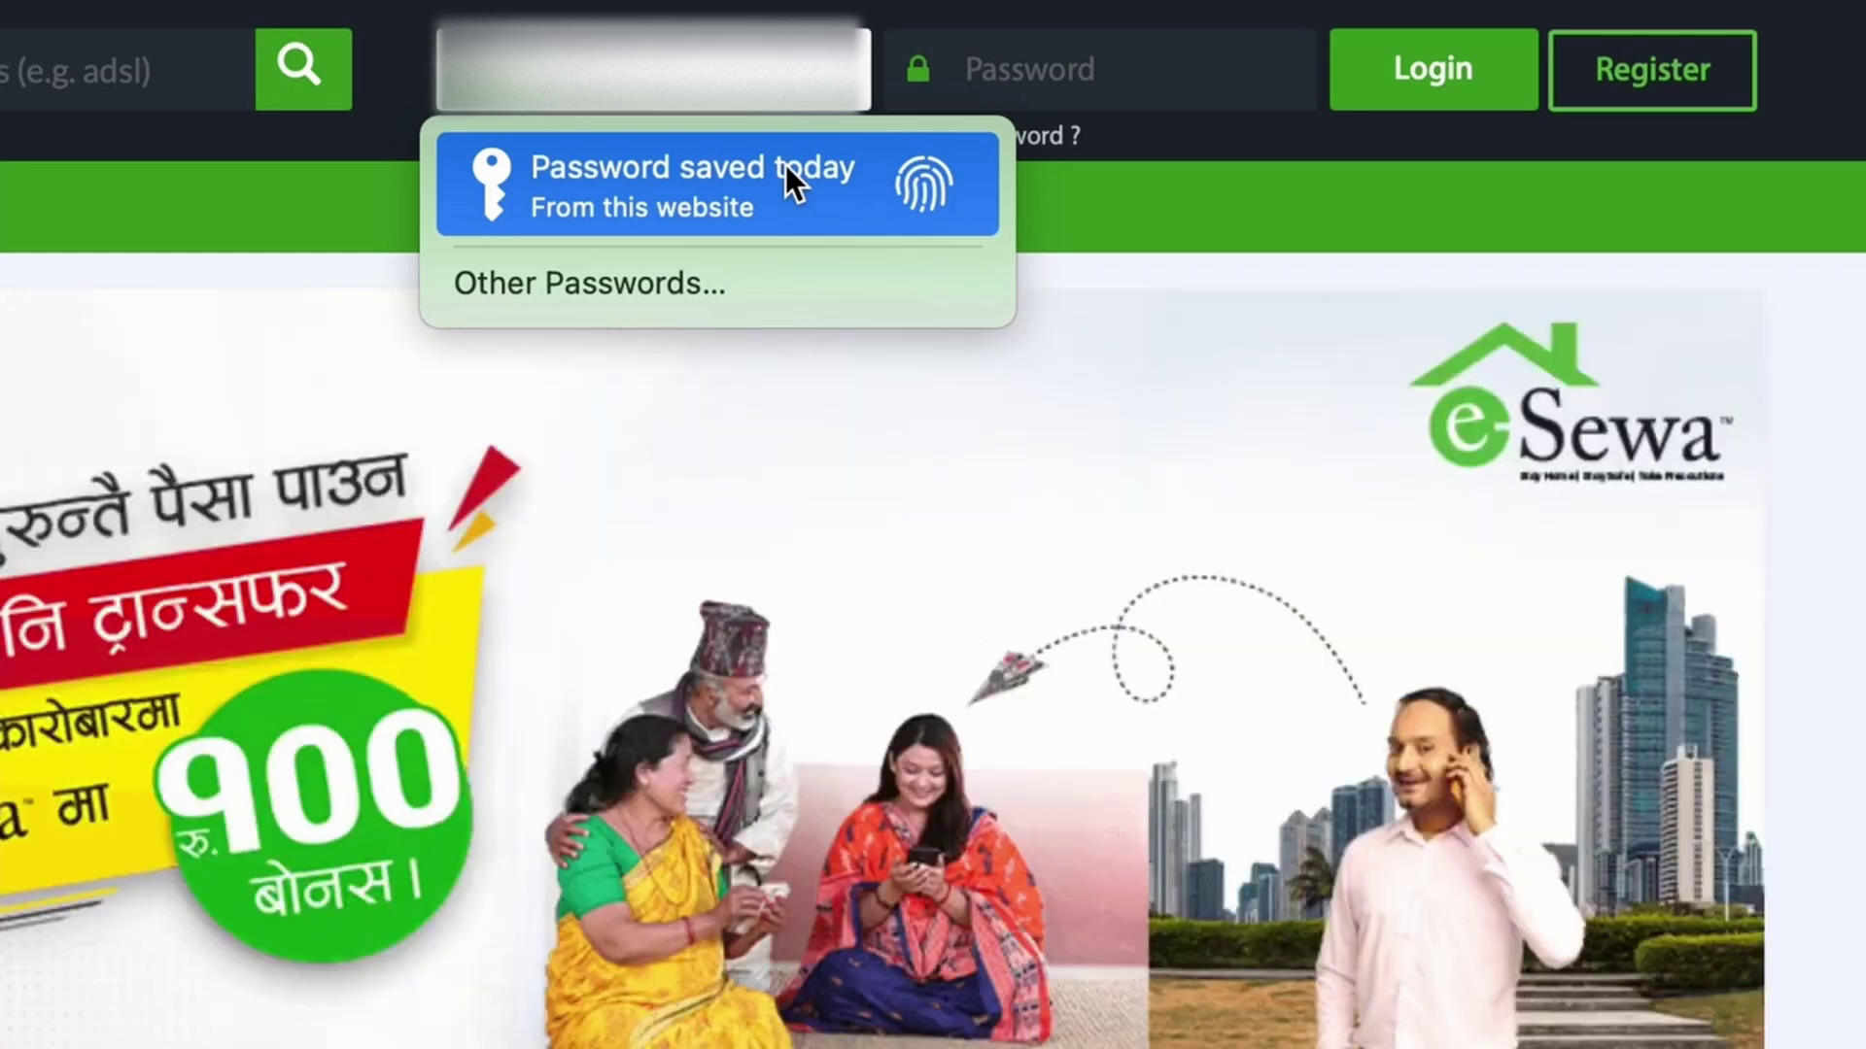
click(786, 167)
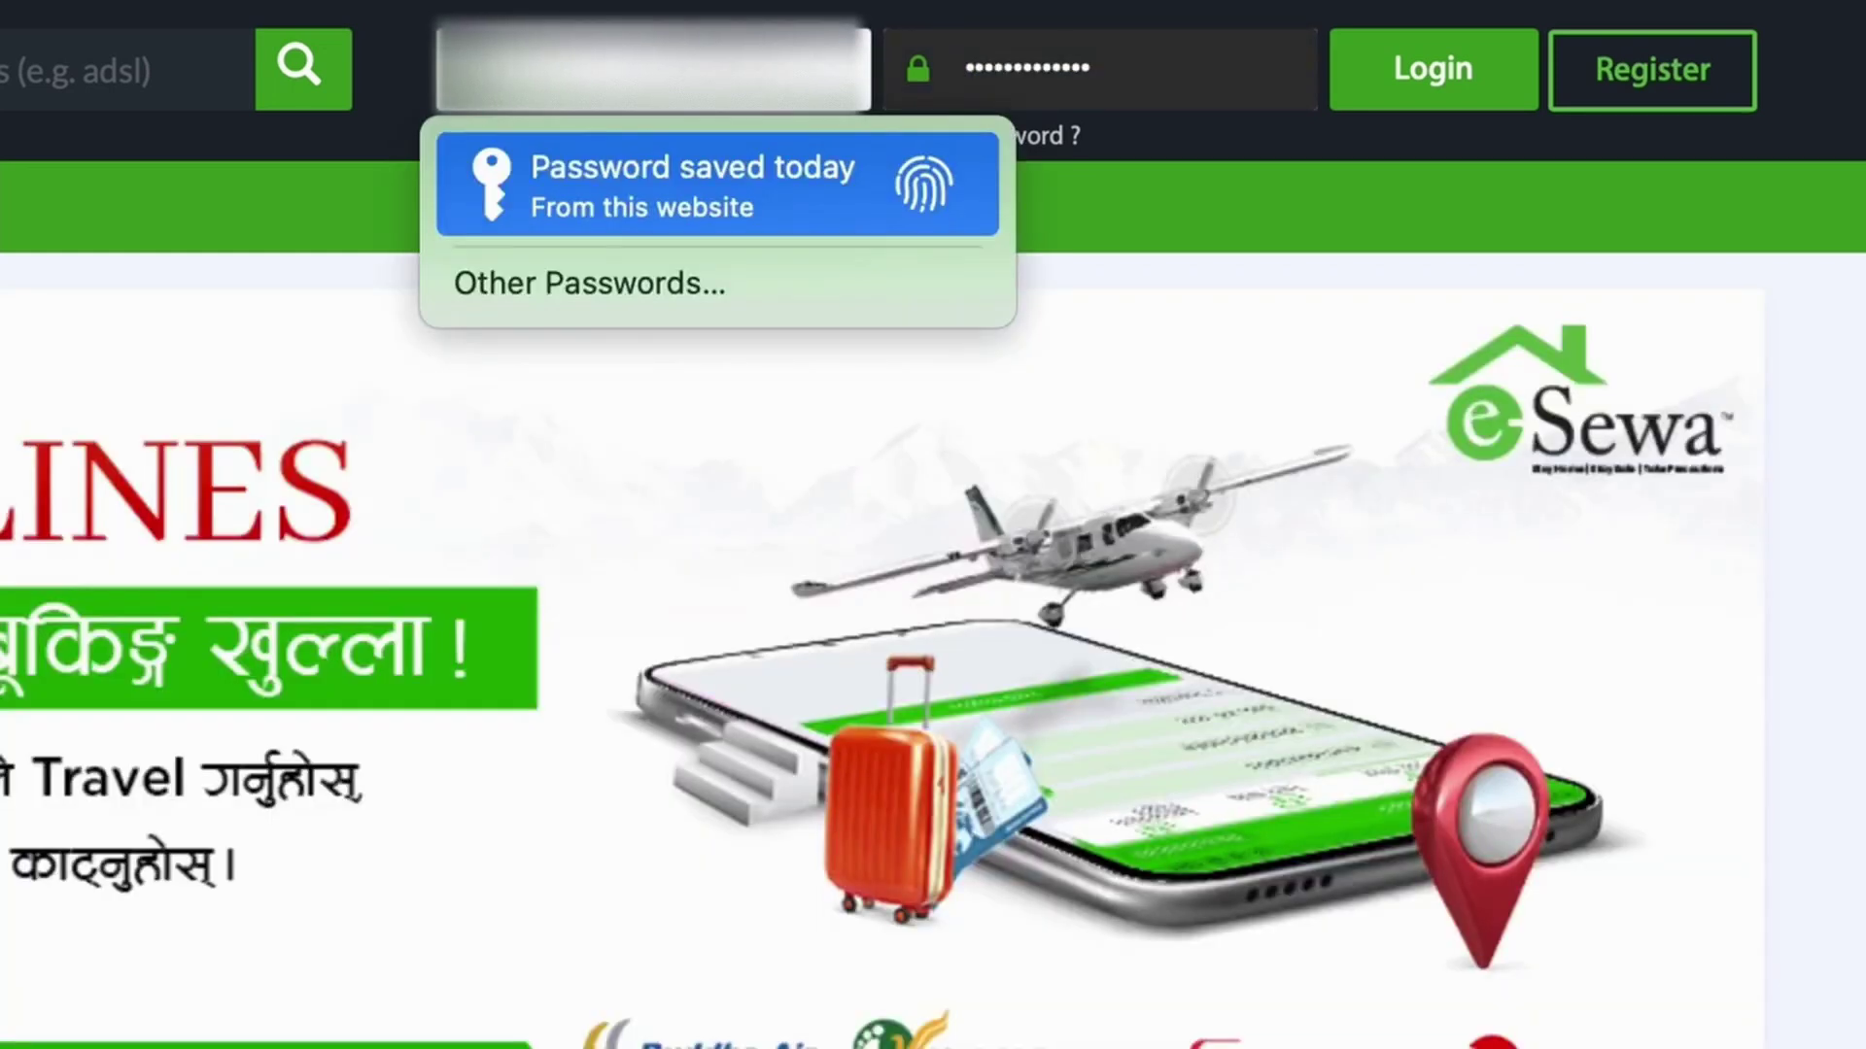
click(930, 83)
click(1434, 78)
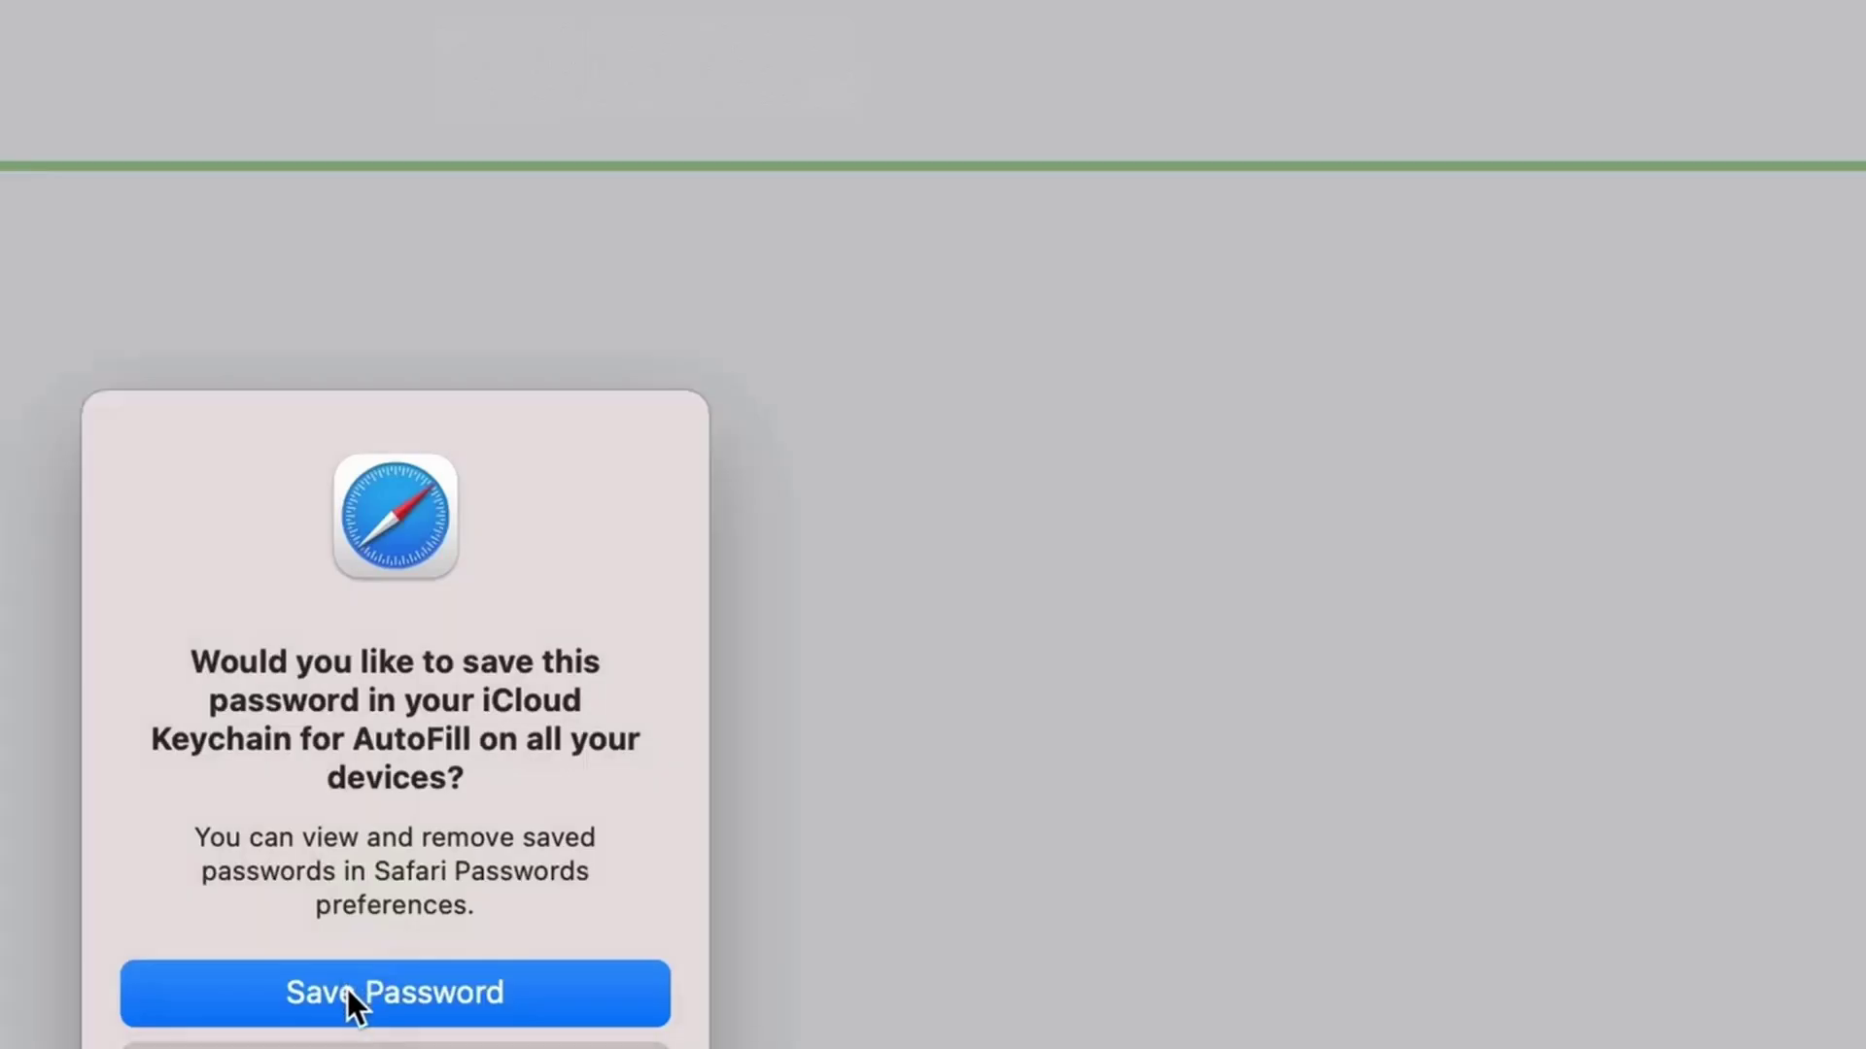
Save the login in Safari and enter personal details: name, Male, 1995/07 birth date, occupation Others.
click(352, 1000)
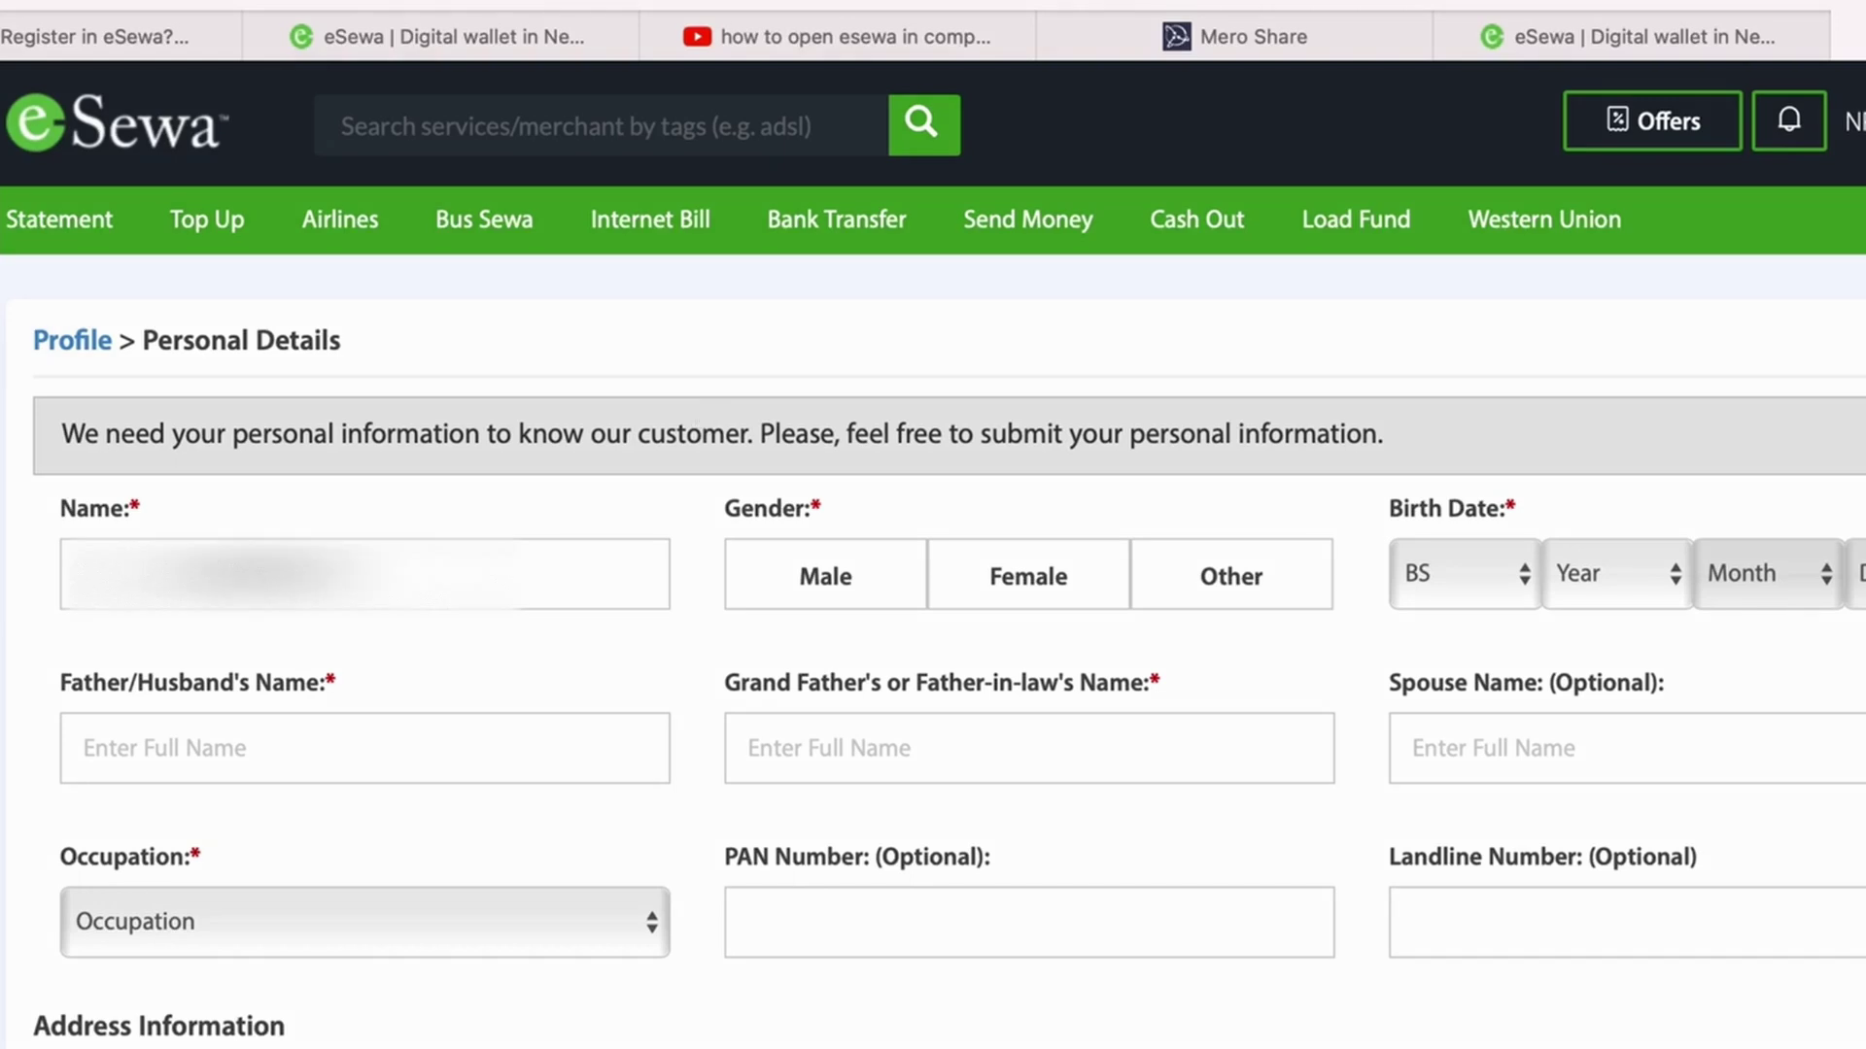
click(364, 573)
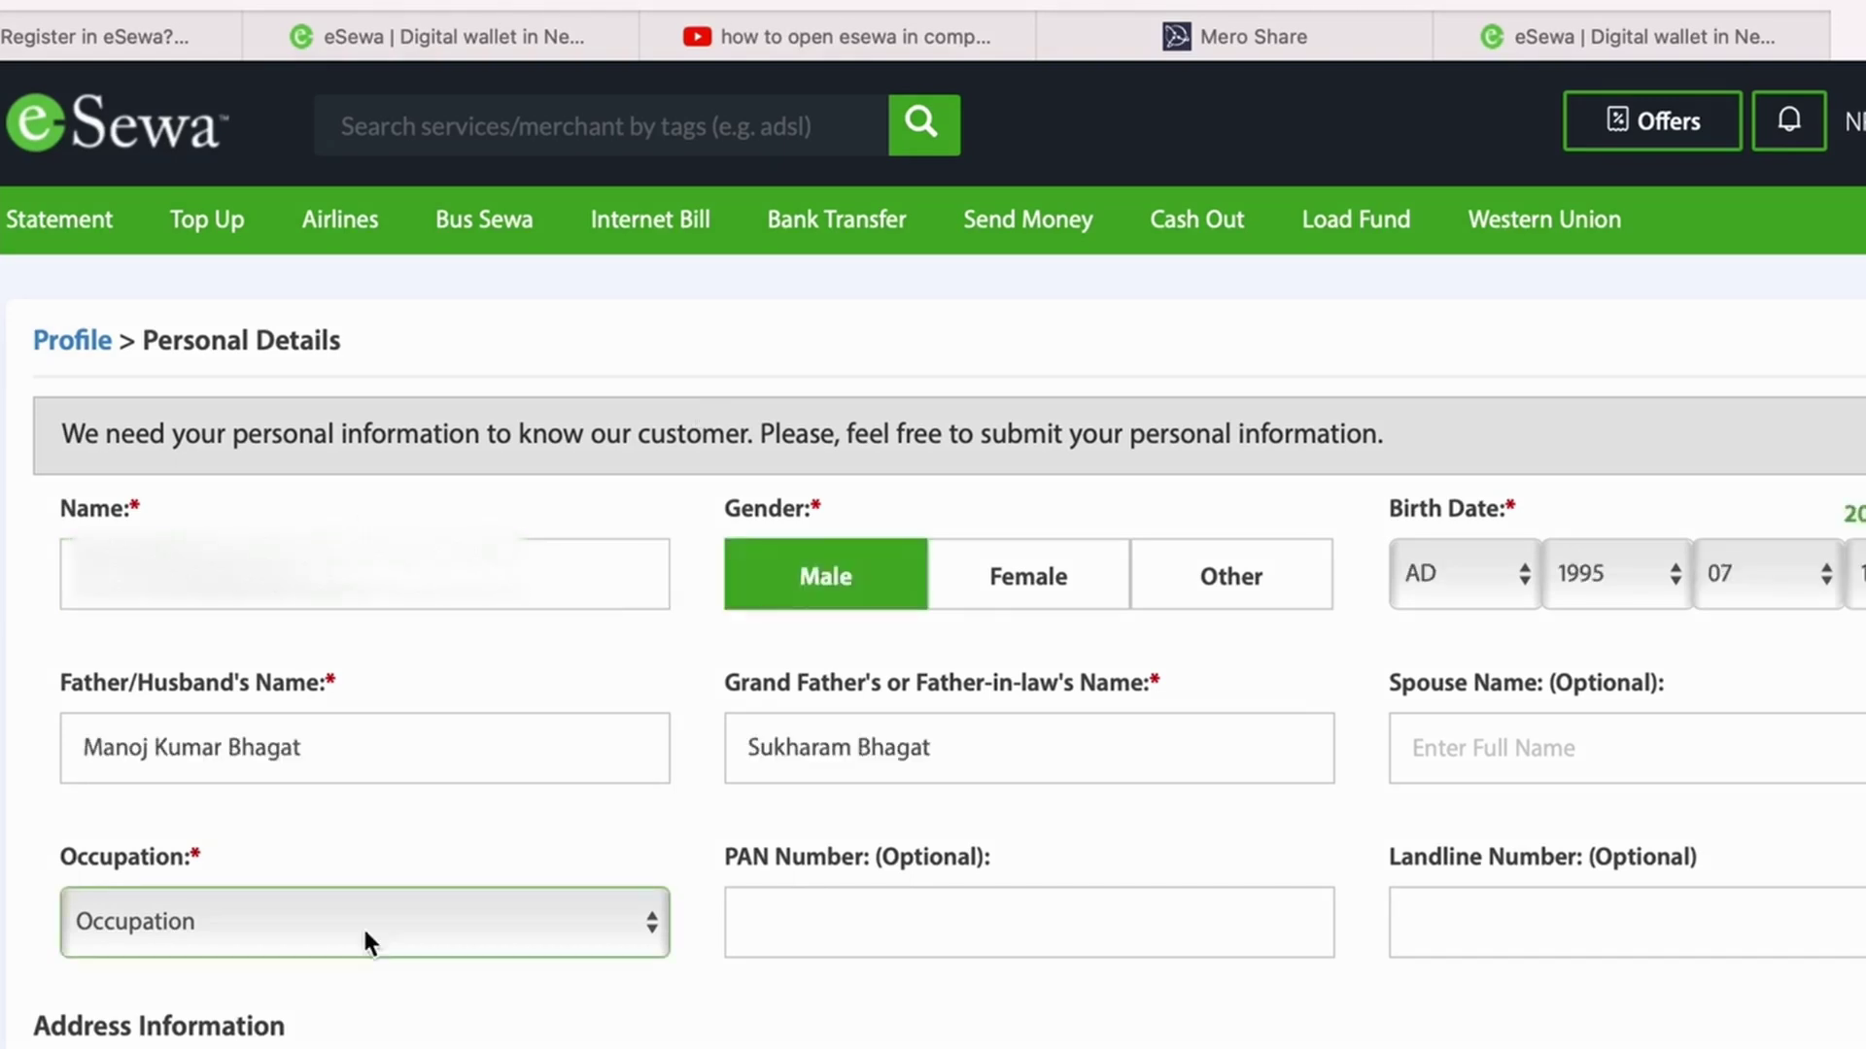
click(364, 925)
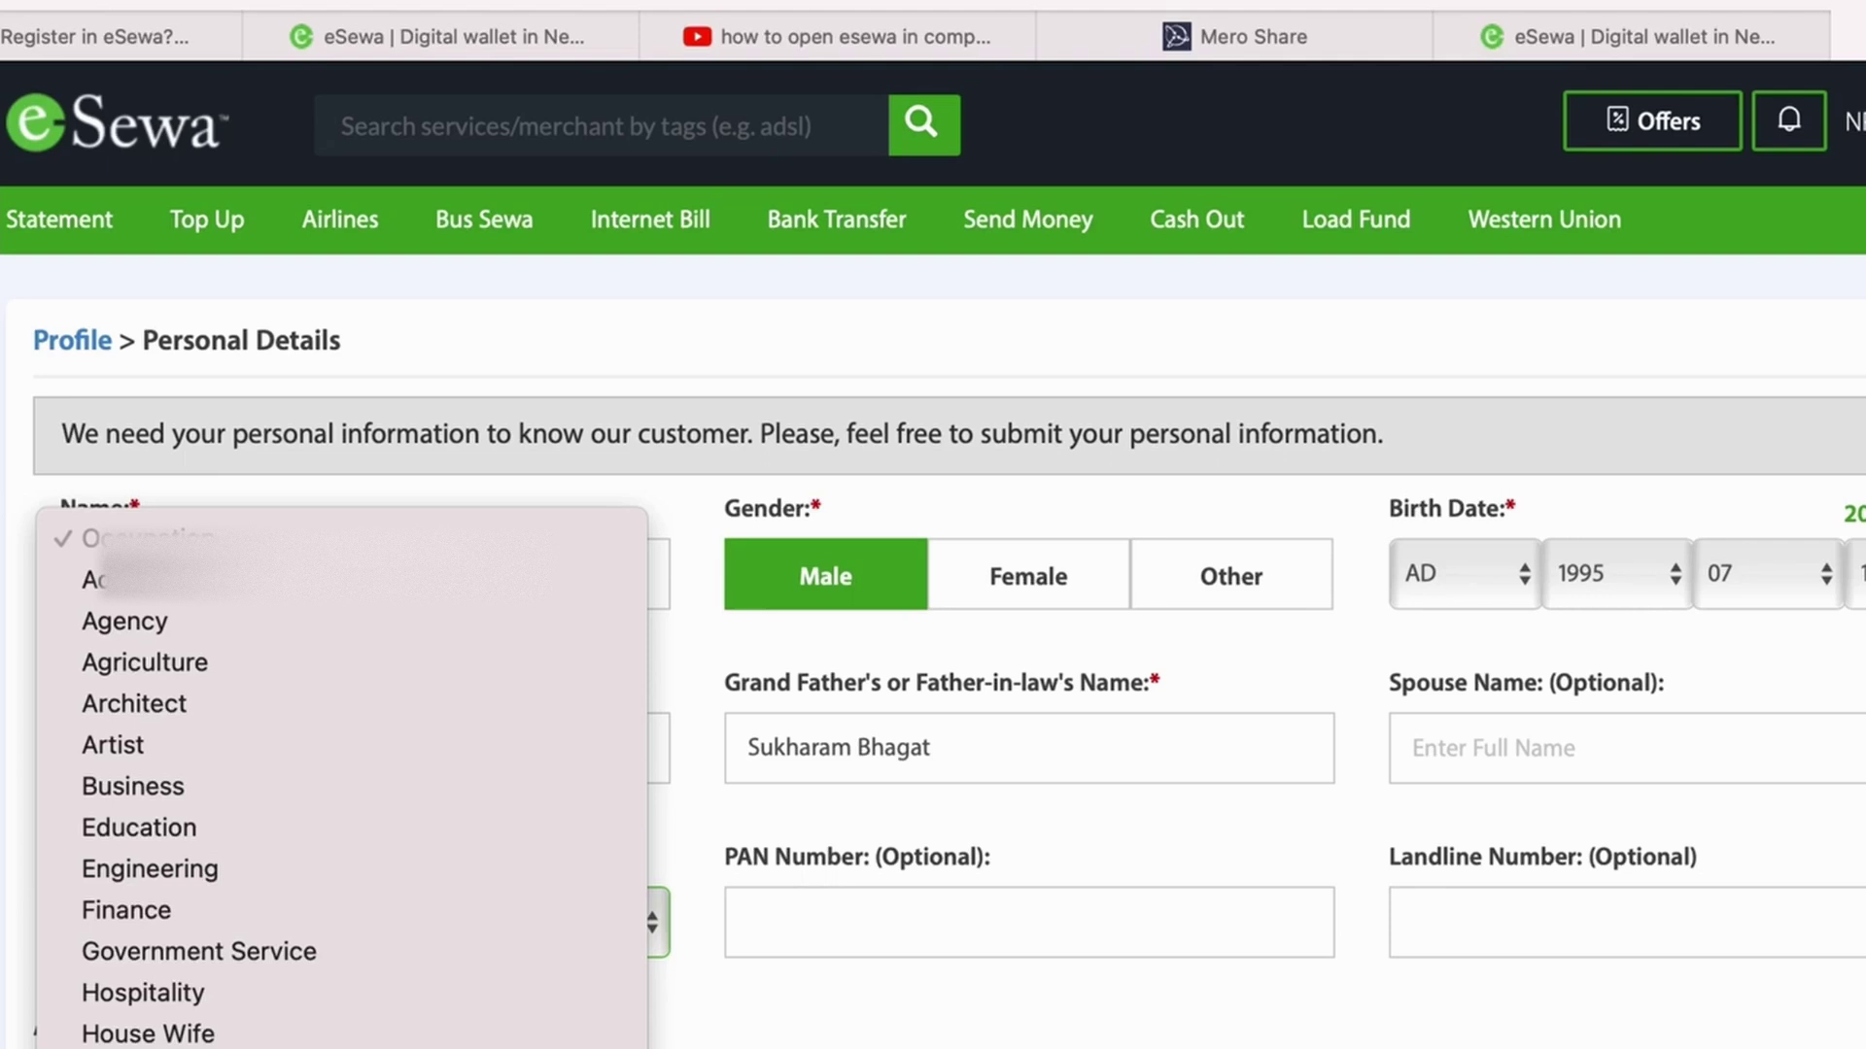
click(127, 1045)
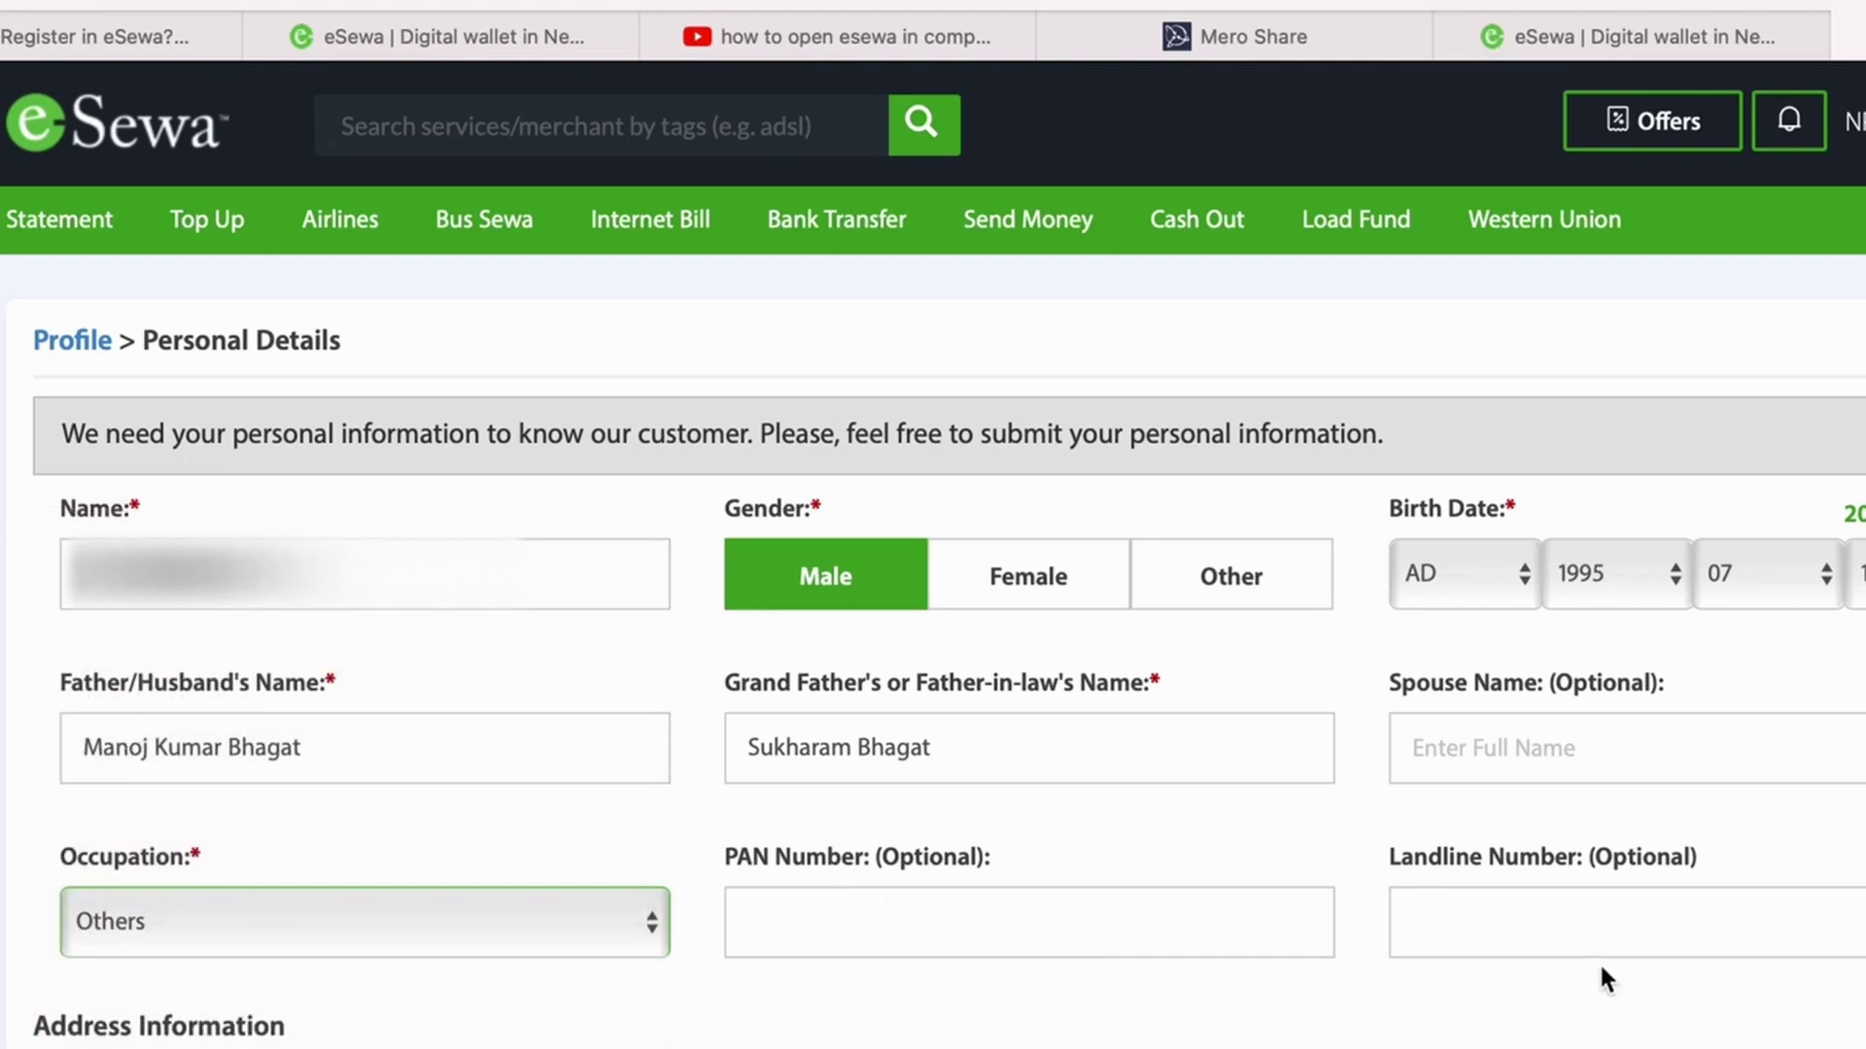
Make the current address the same as permanent, then submit and confirm the personal details.
scroll(821, 1040, down, 3)
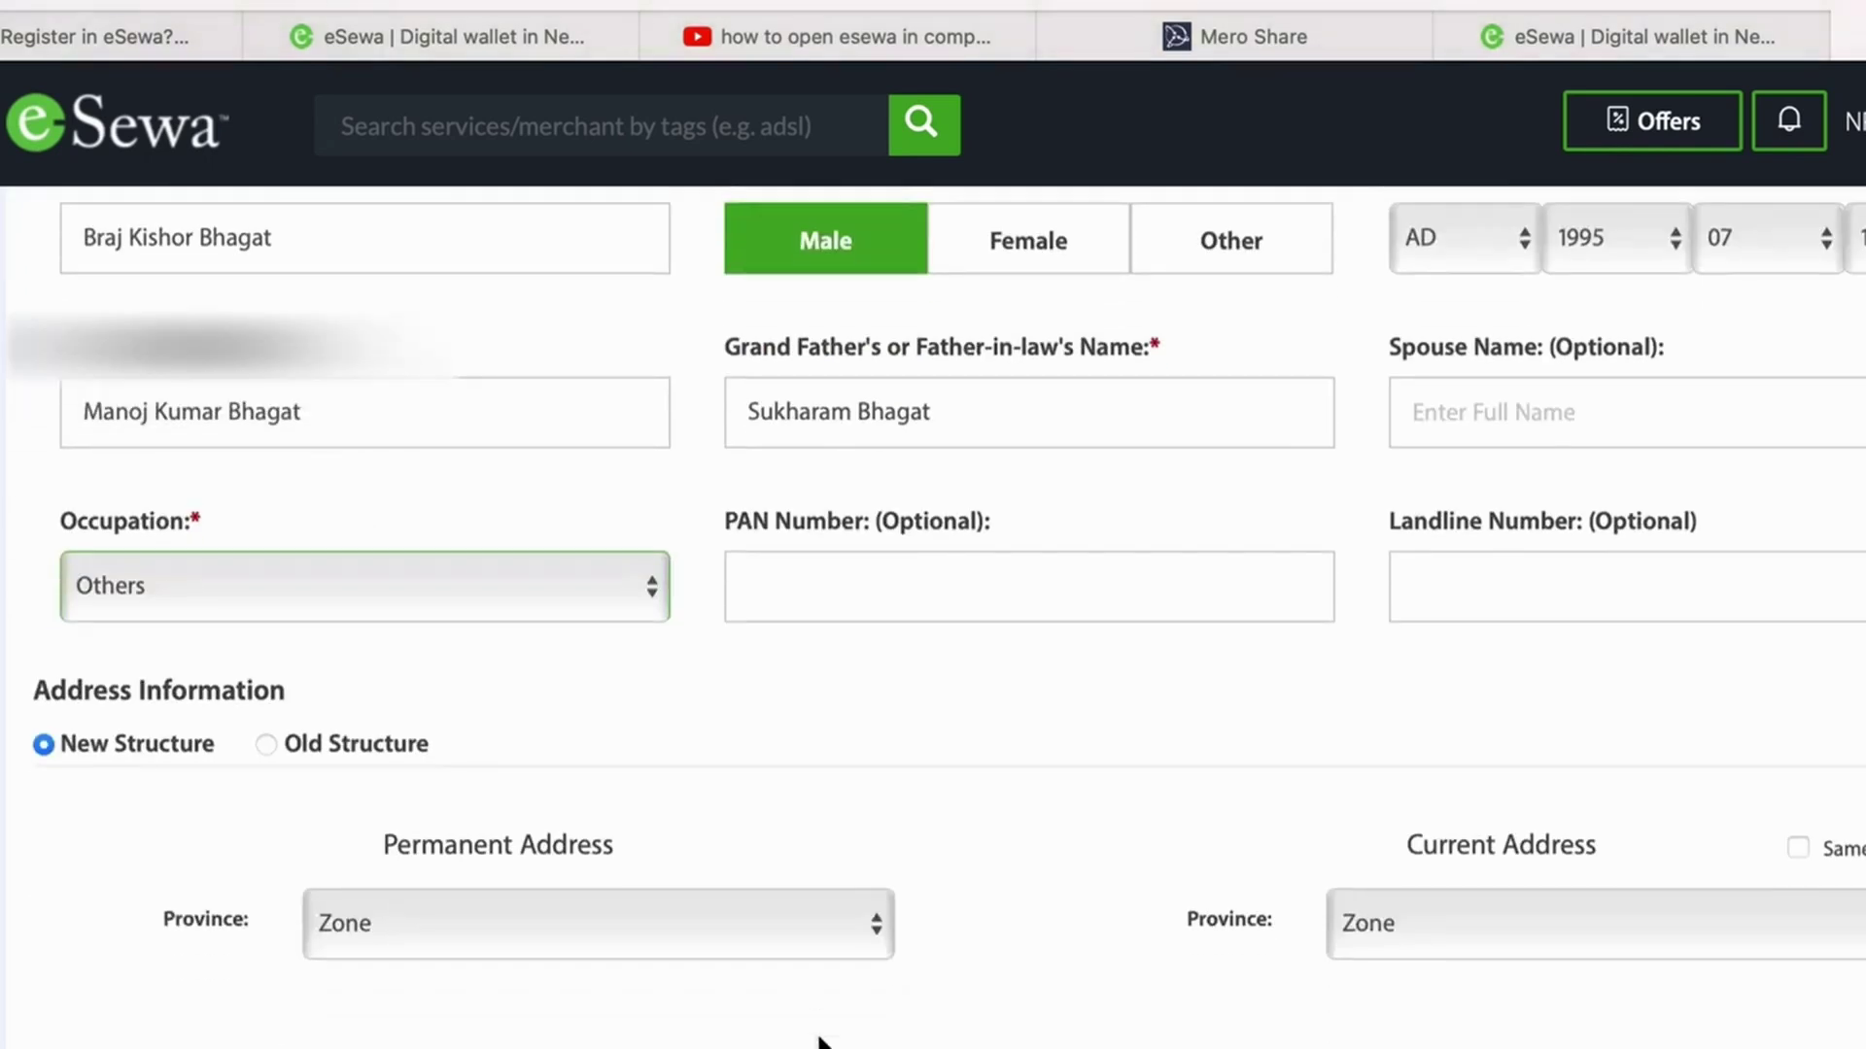
scroll(266, 818, down, 5)
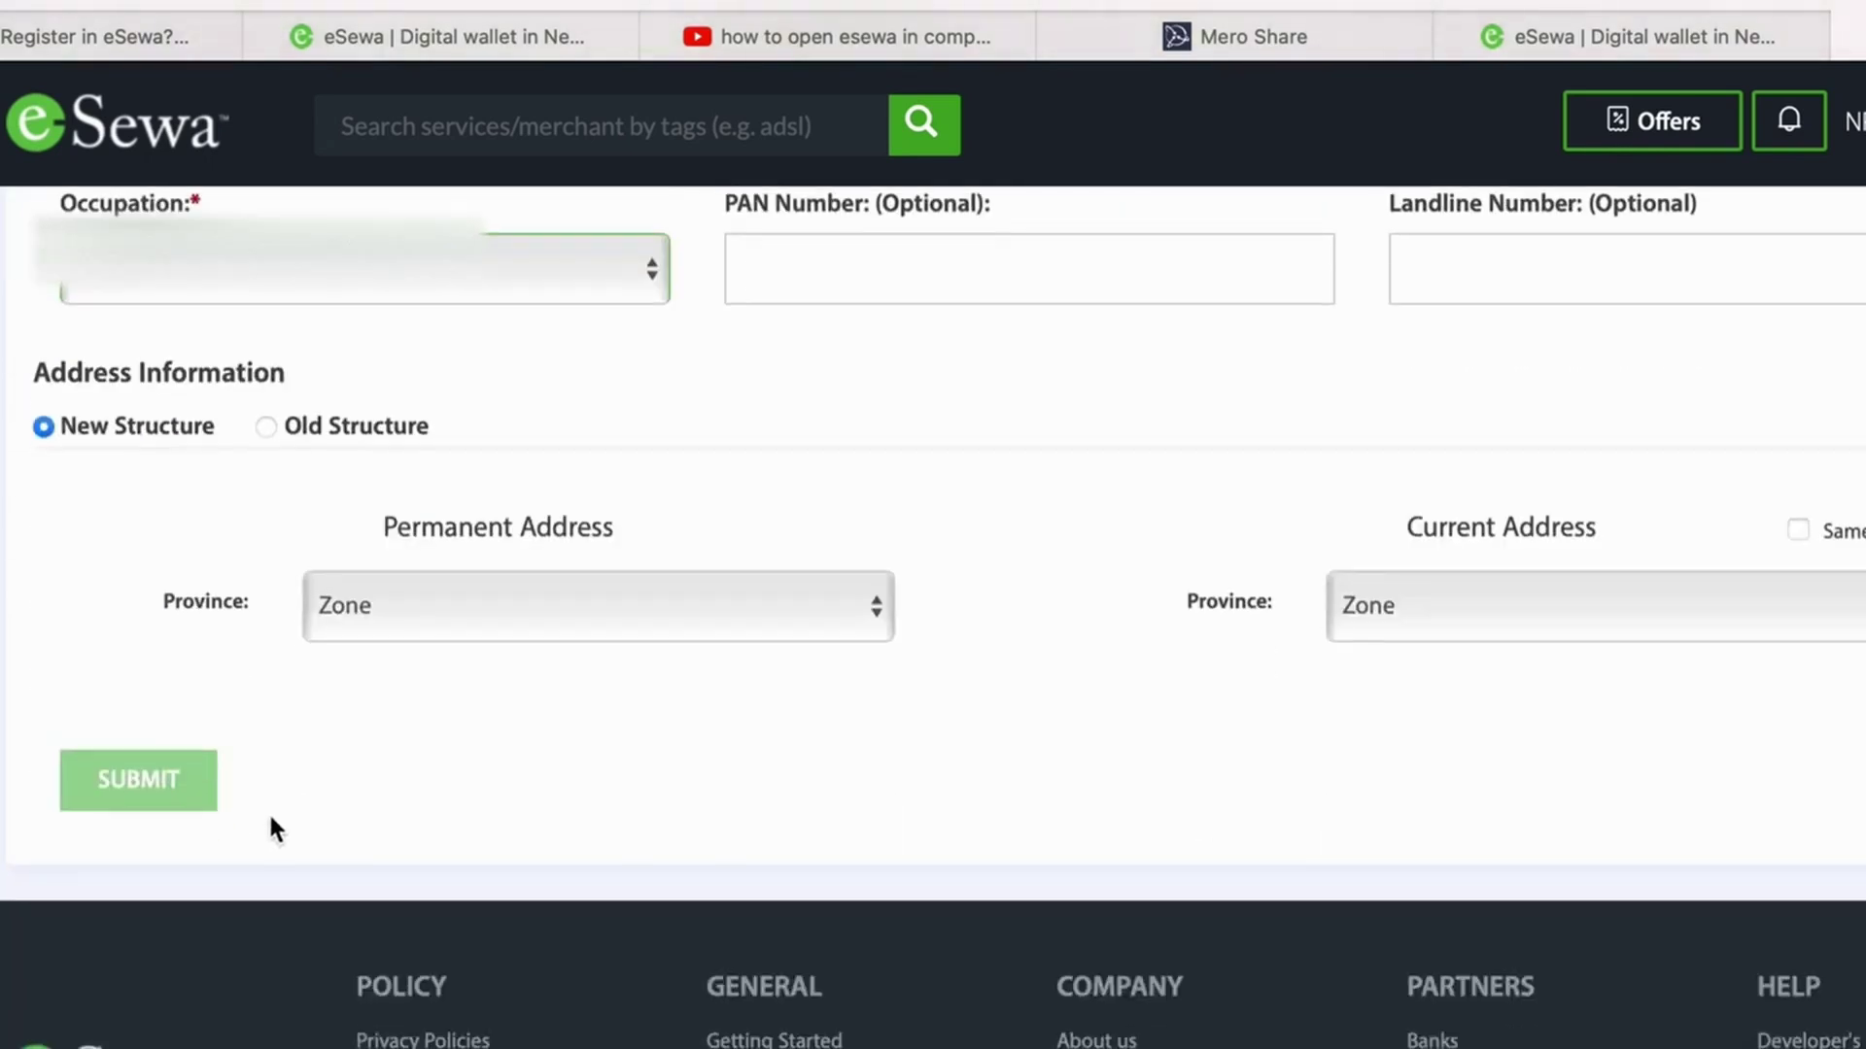
scroll(269, 813, up, 3)
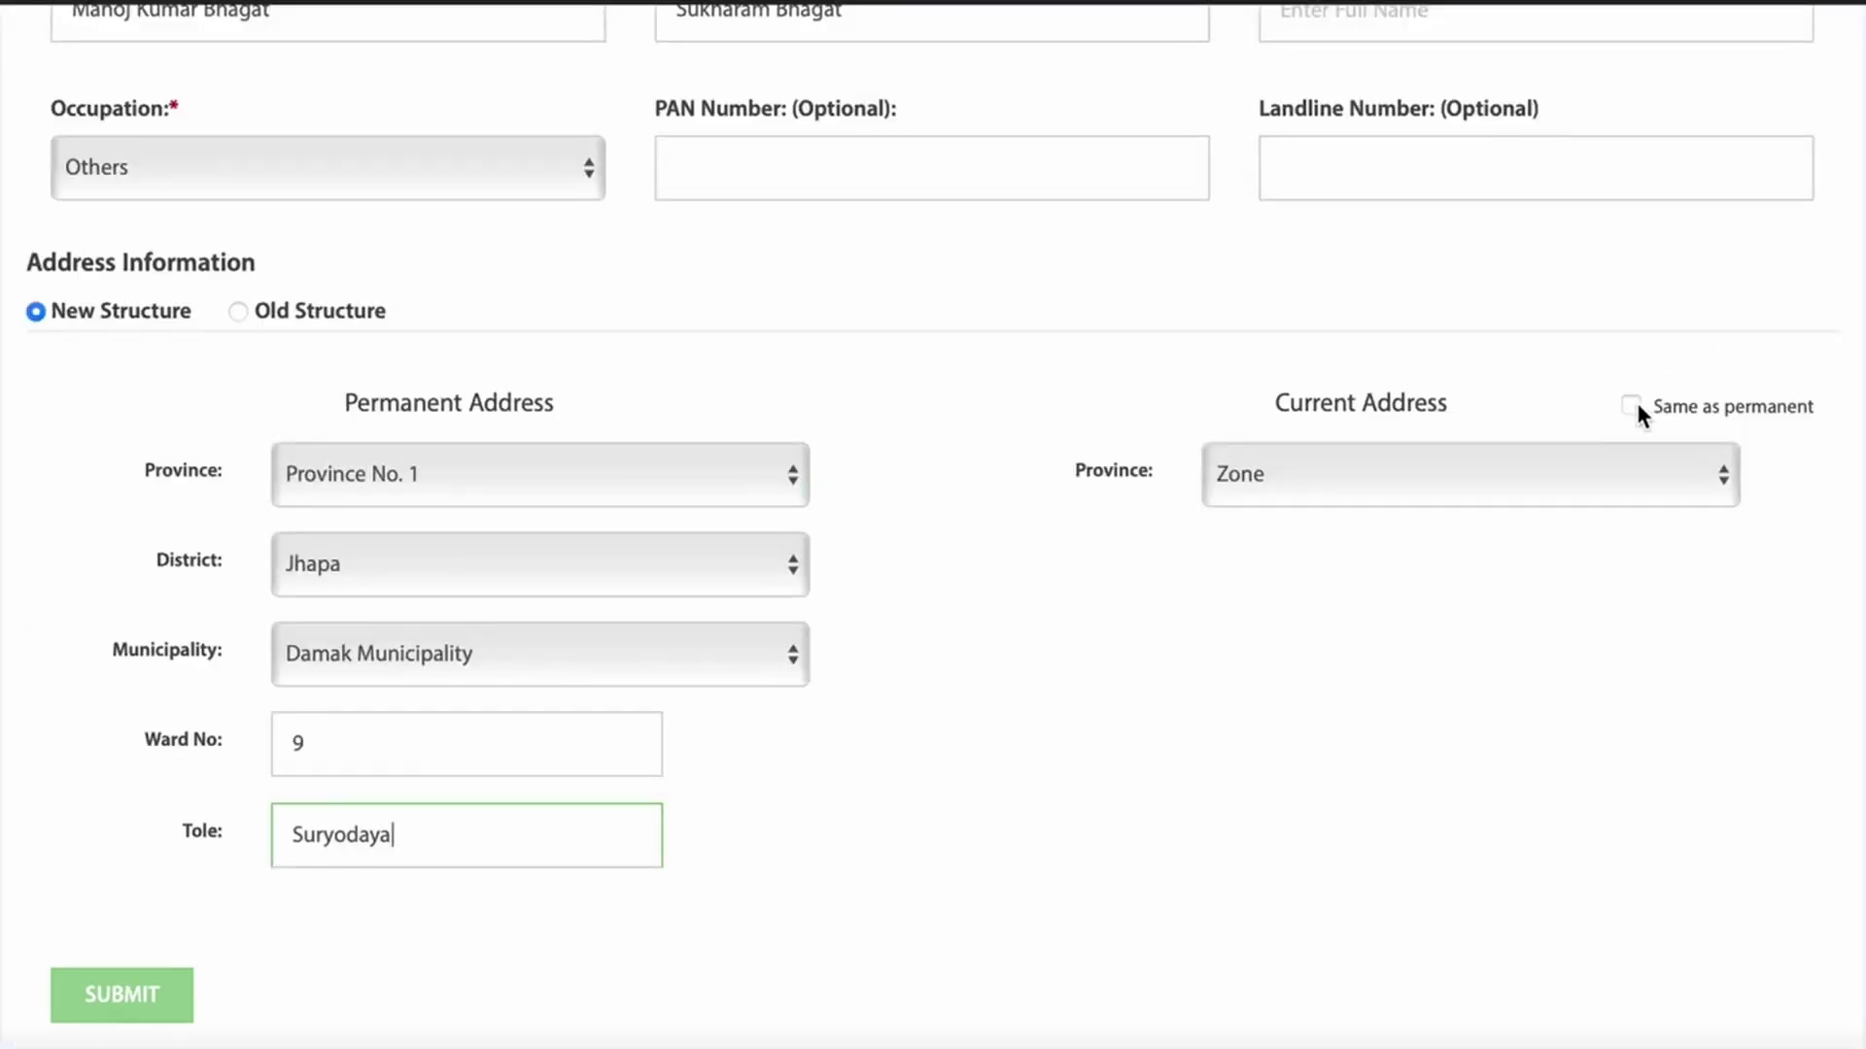
click(1630, 400)
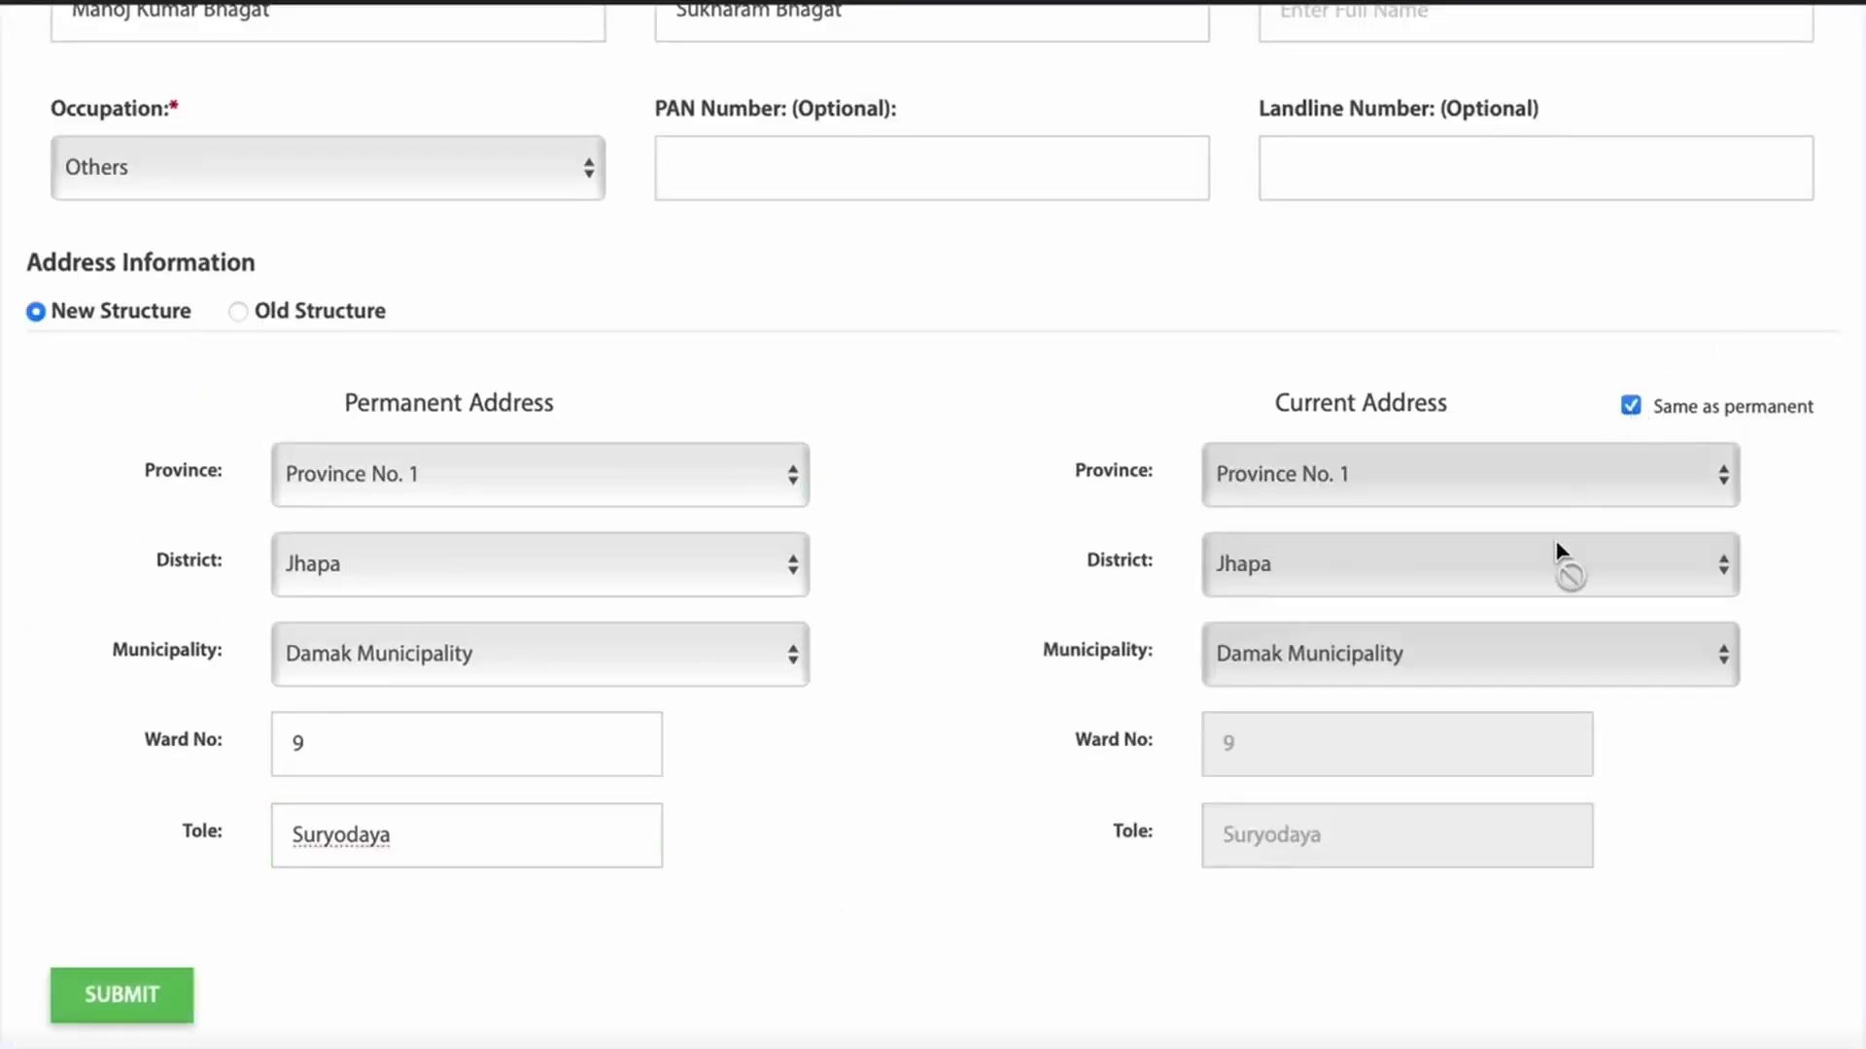
scroll(1263, 613, up, 5)
scroll(1012, 696, down, 1)
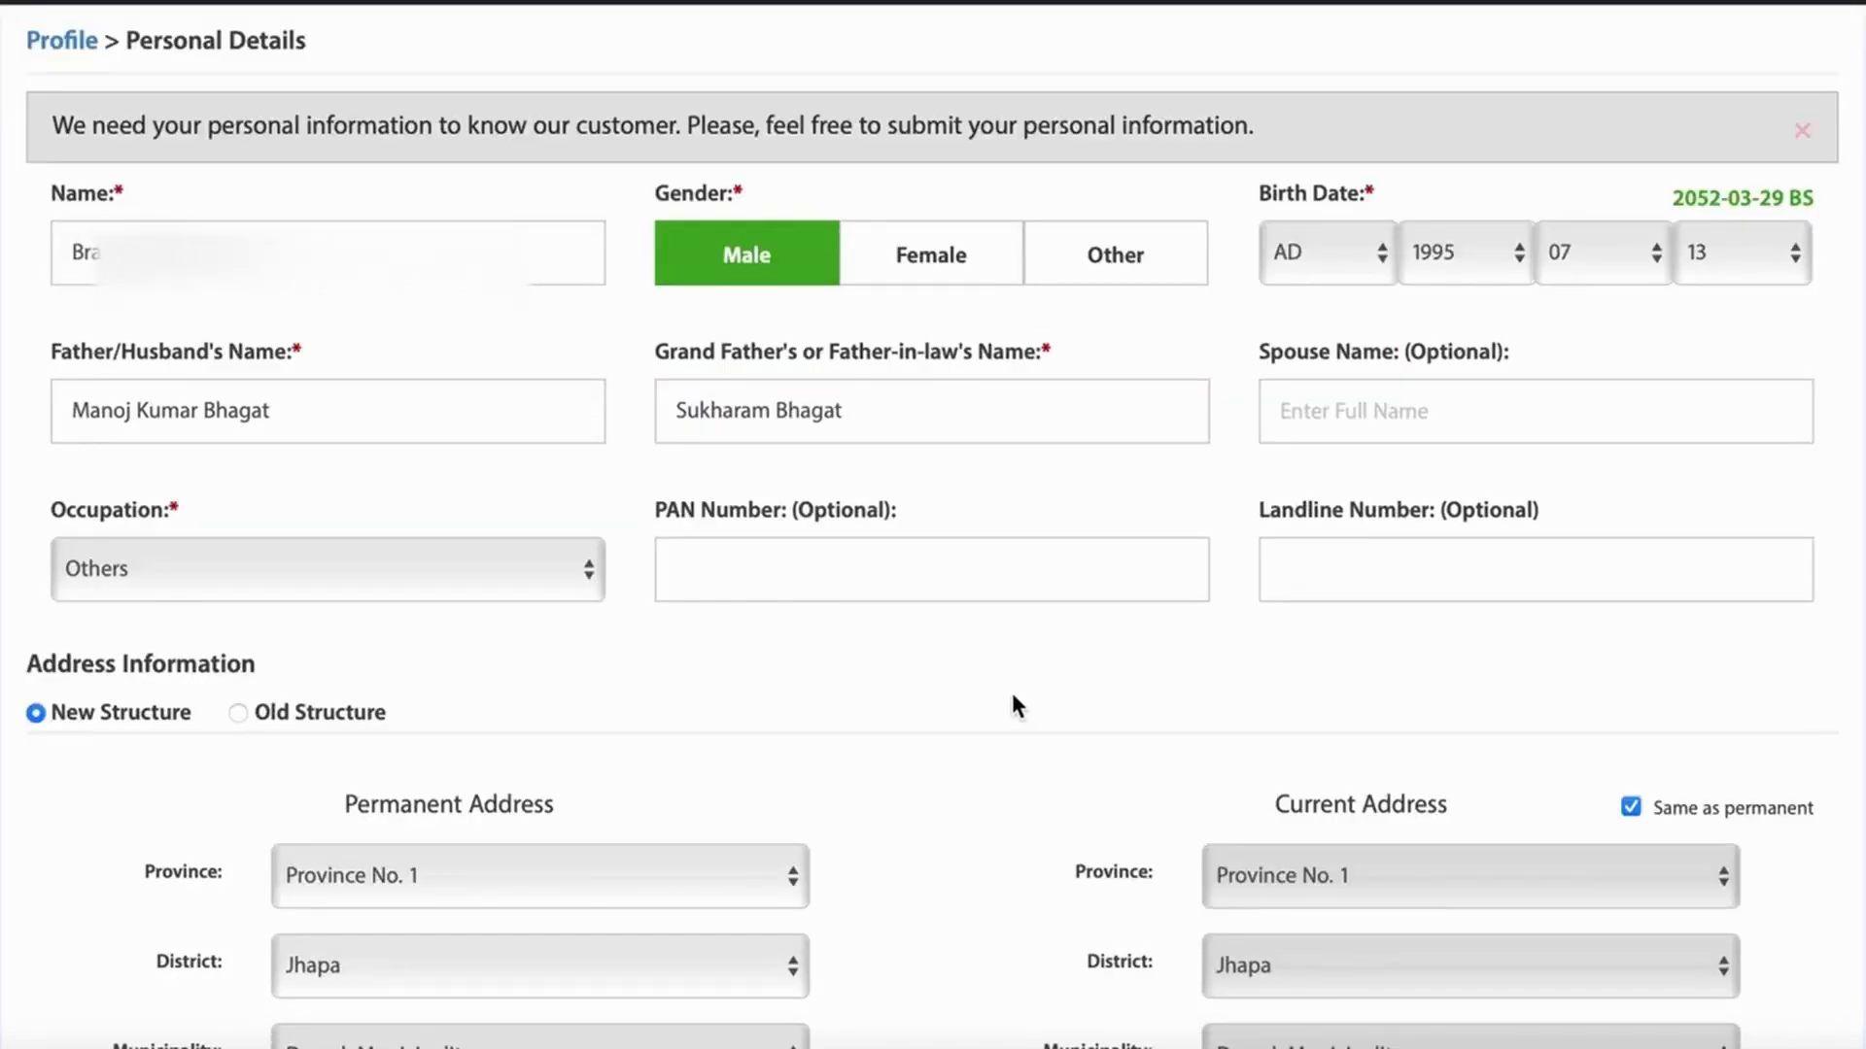
scroll(1011, 695, down, 4)
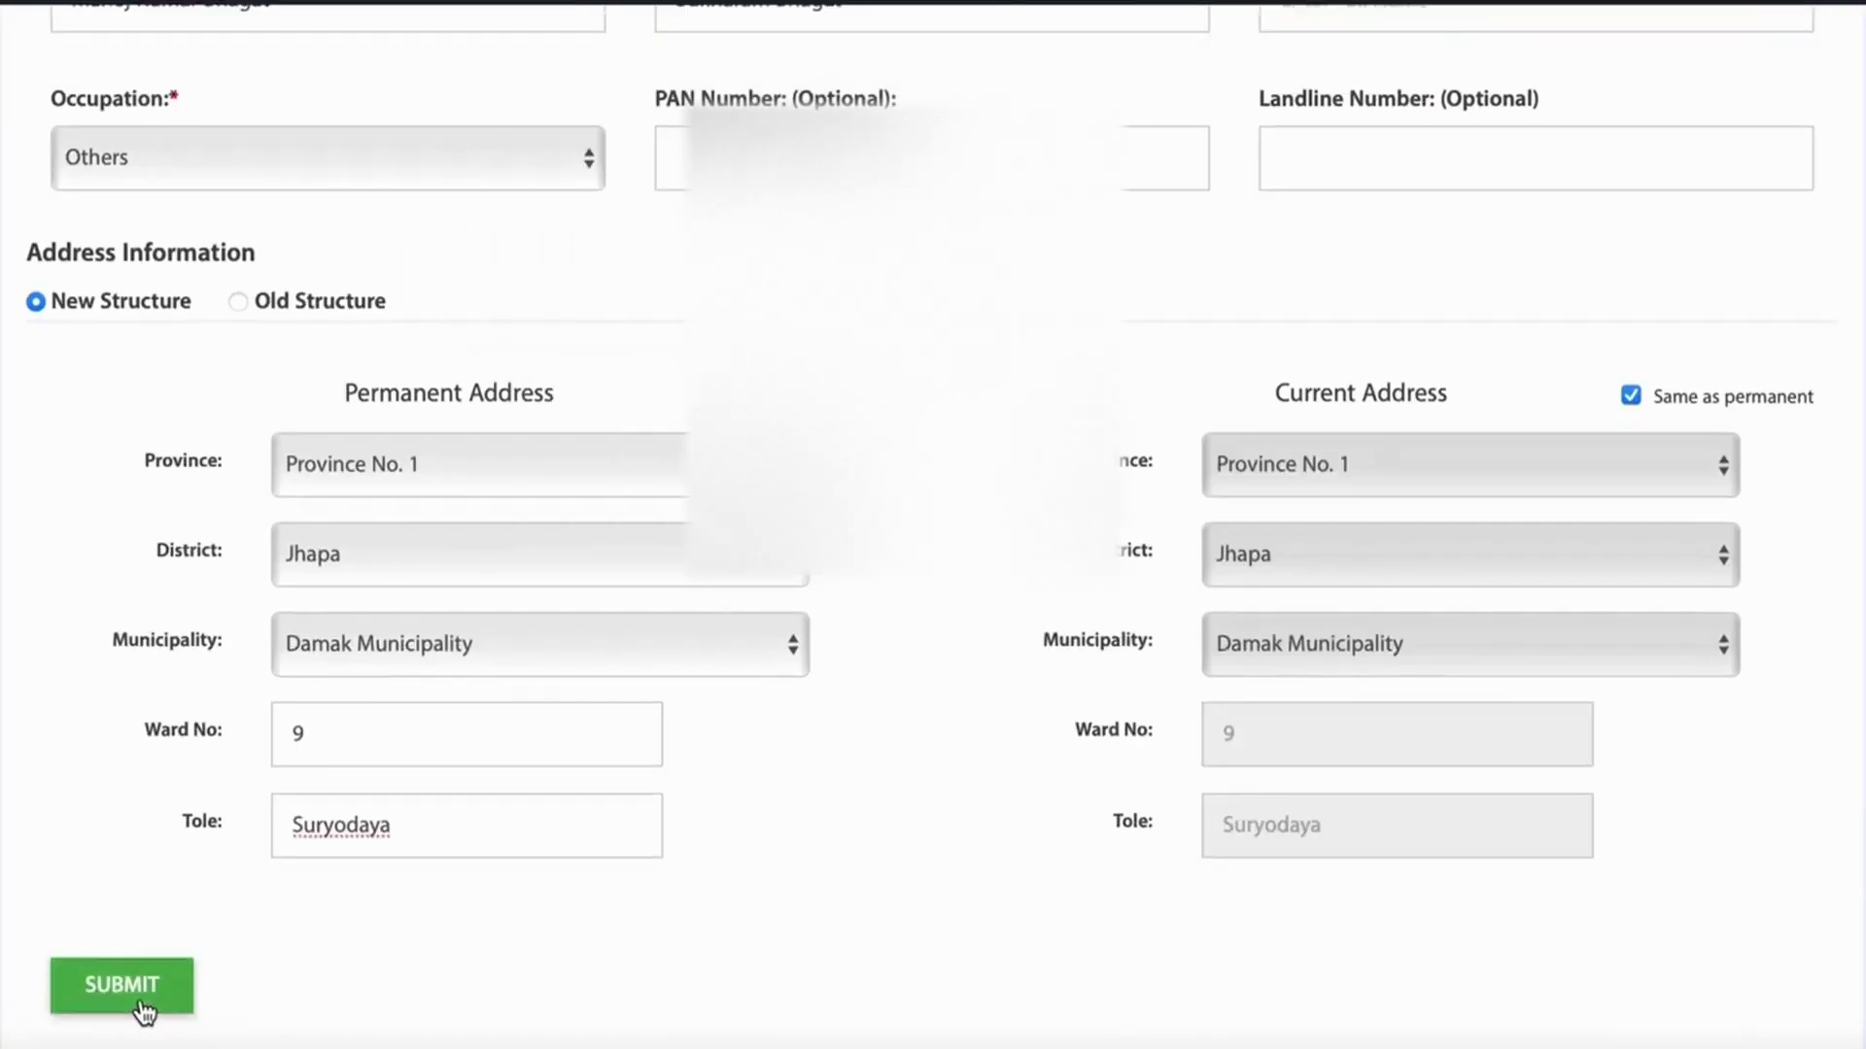
click(136, 999)
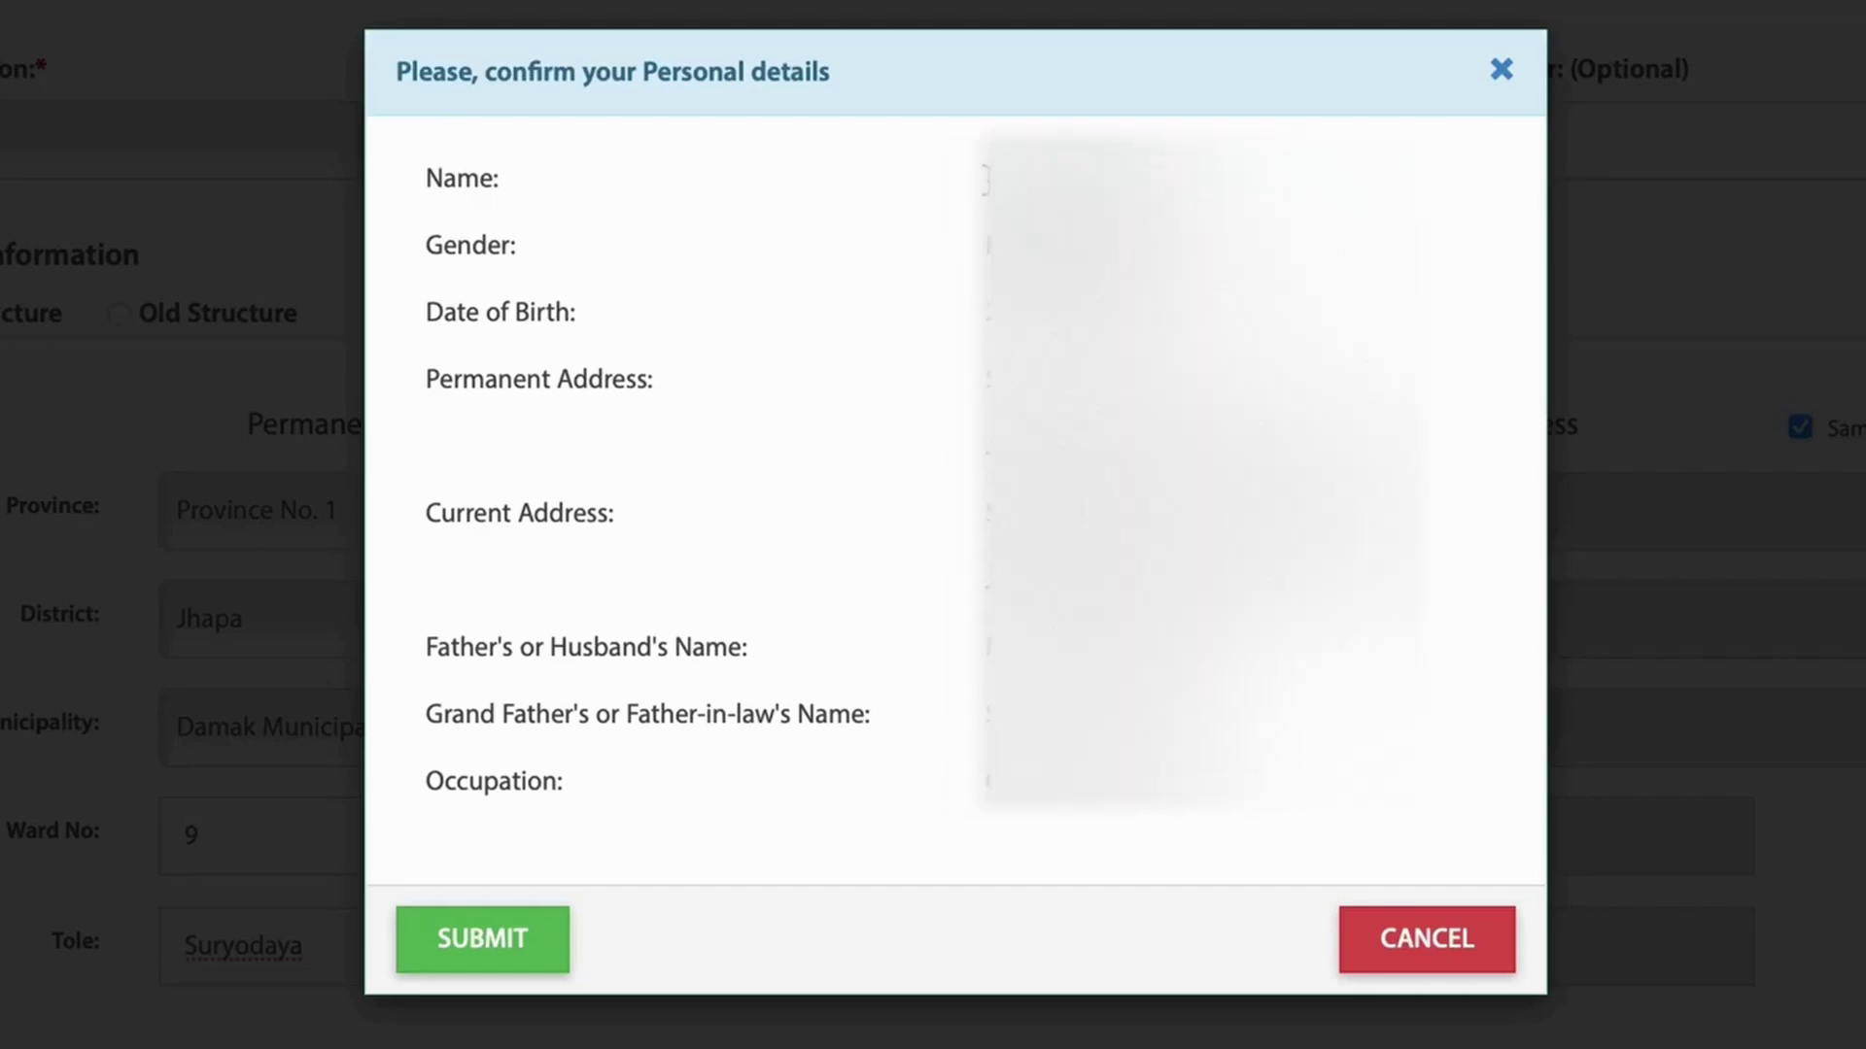
click(452, 941)
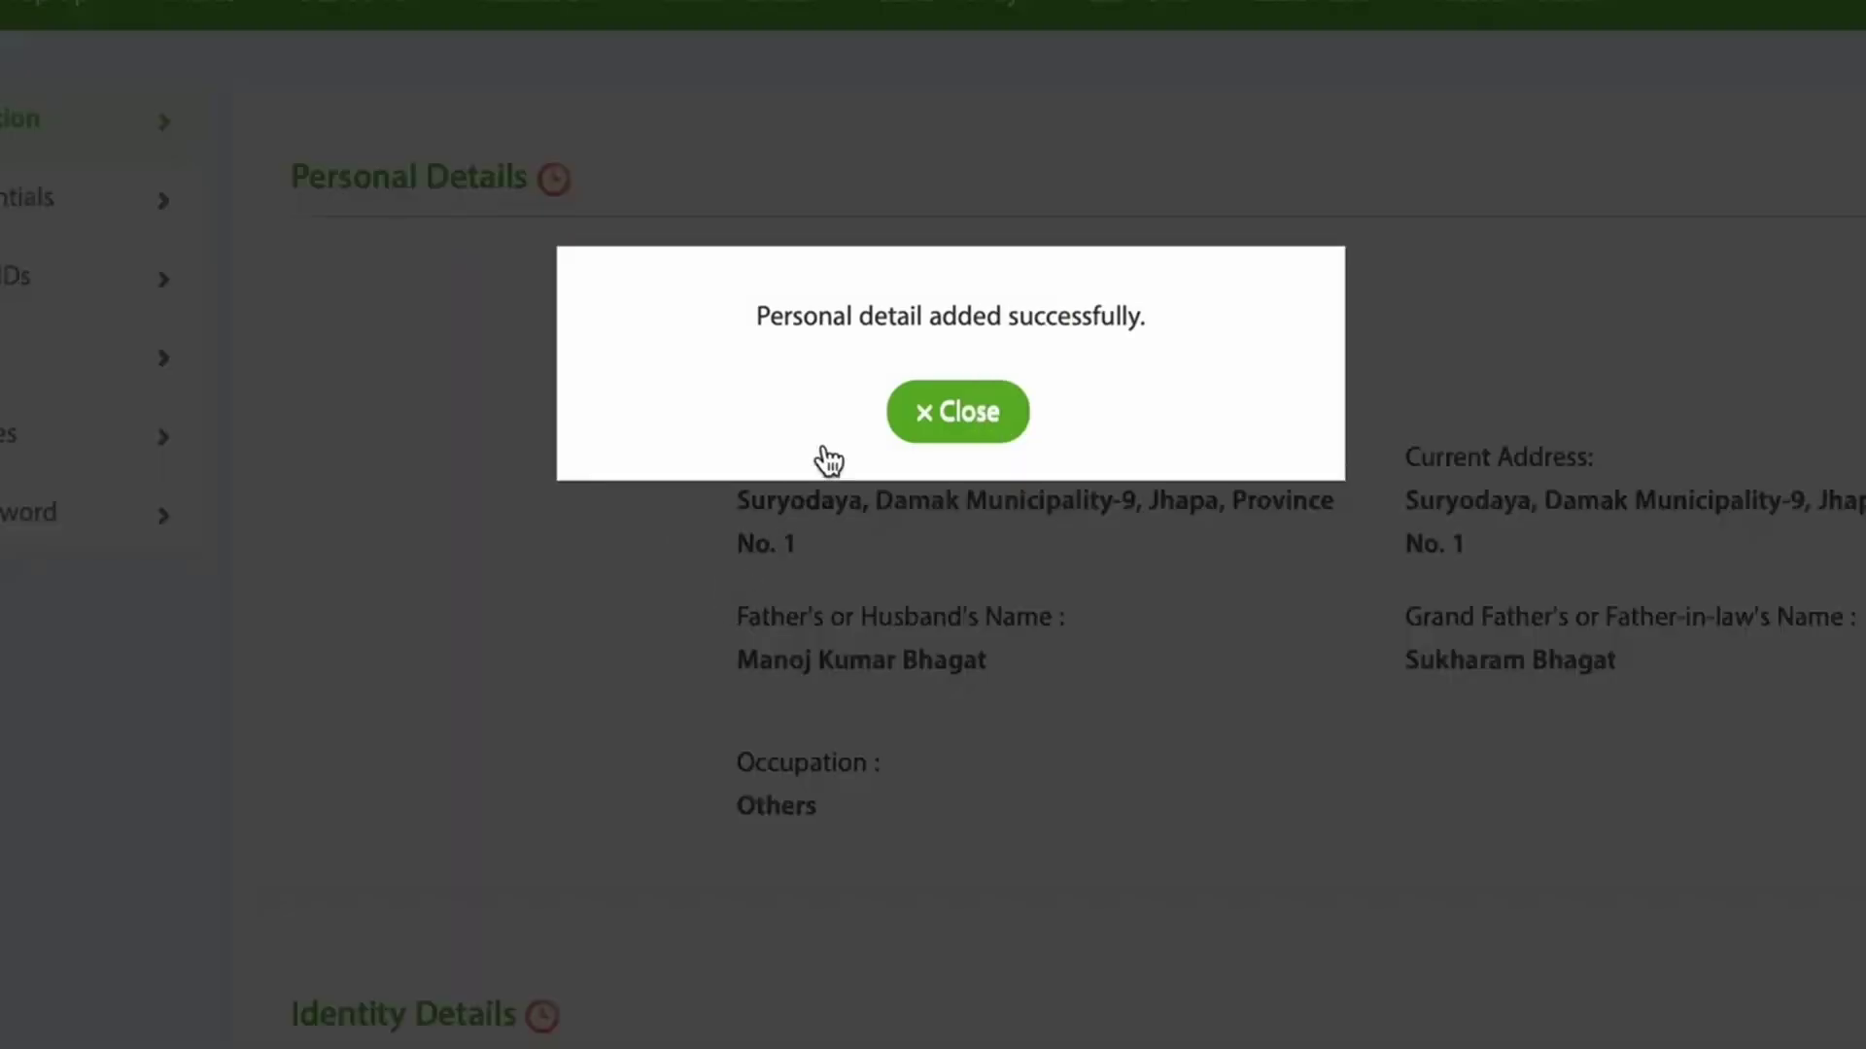
Close the success message and follow the KYC banner to the Identity Details page.
click(967, 412)
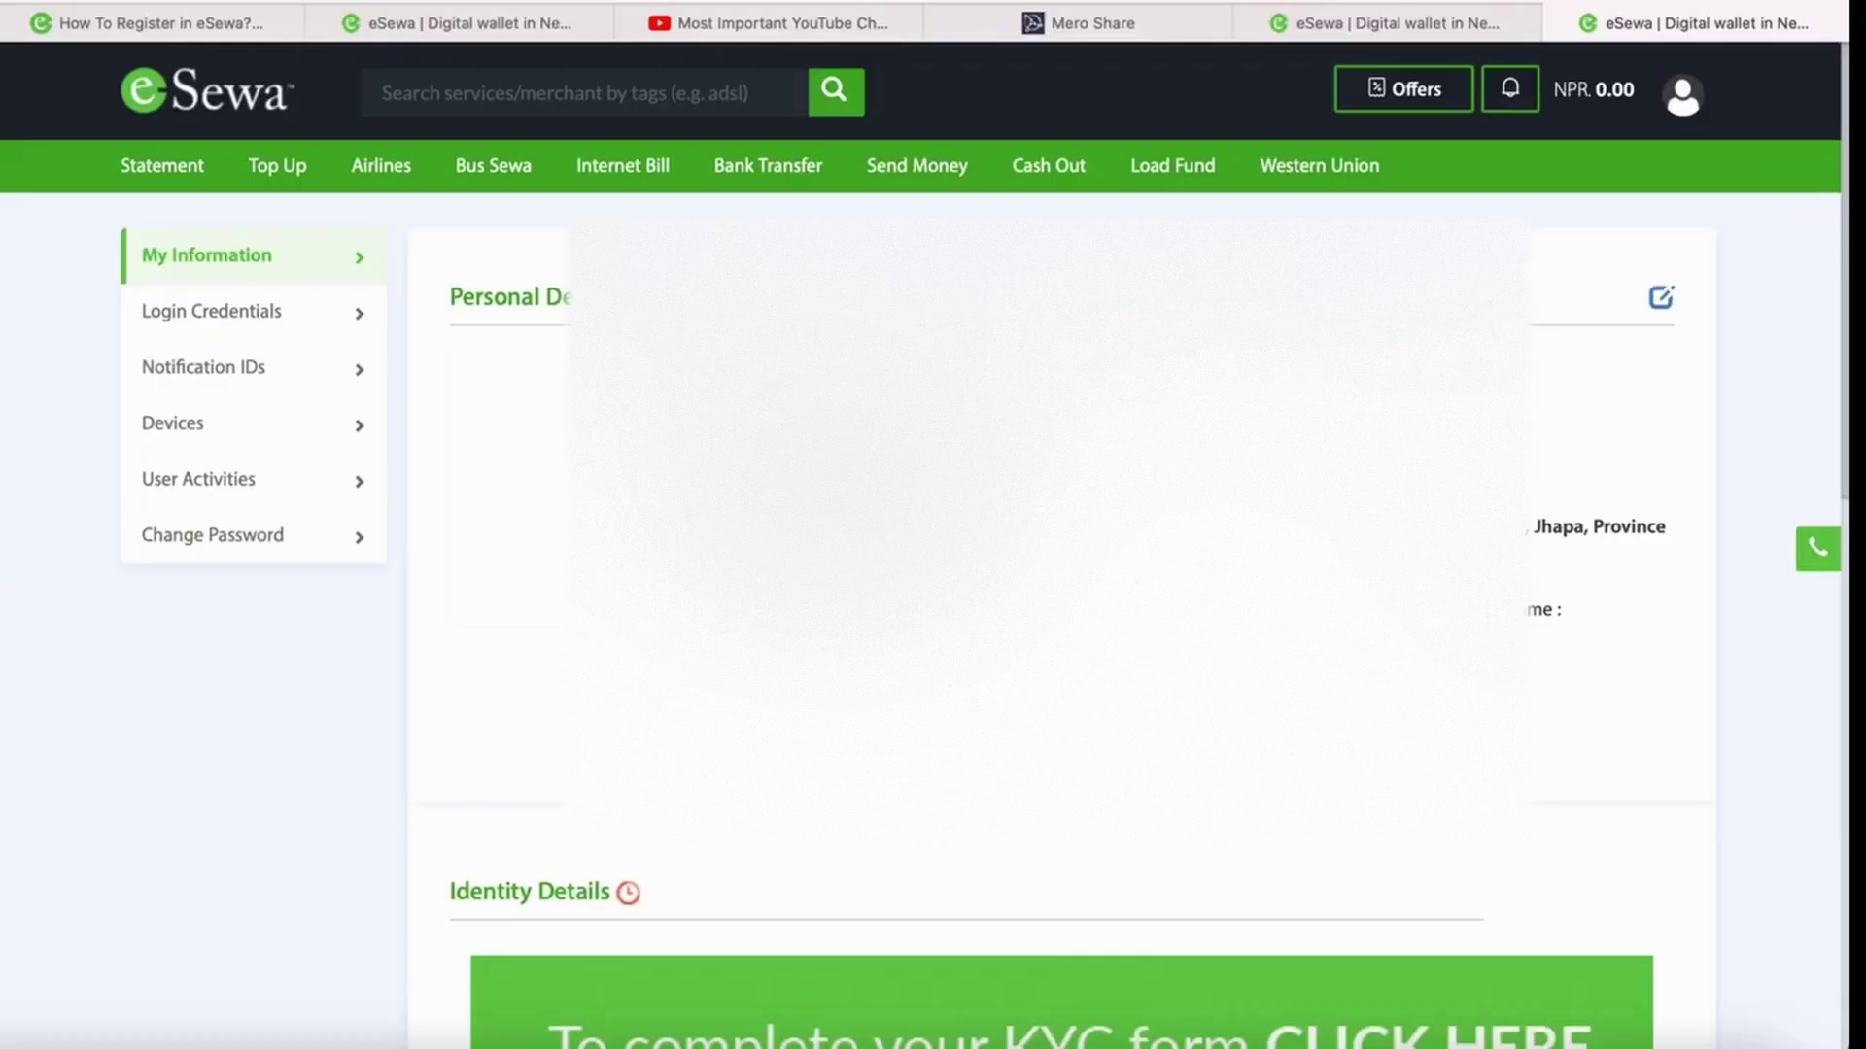
scroll(1090, 810, down, 3)
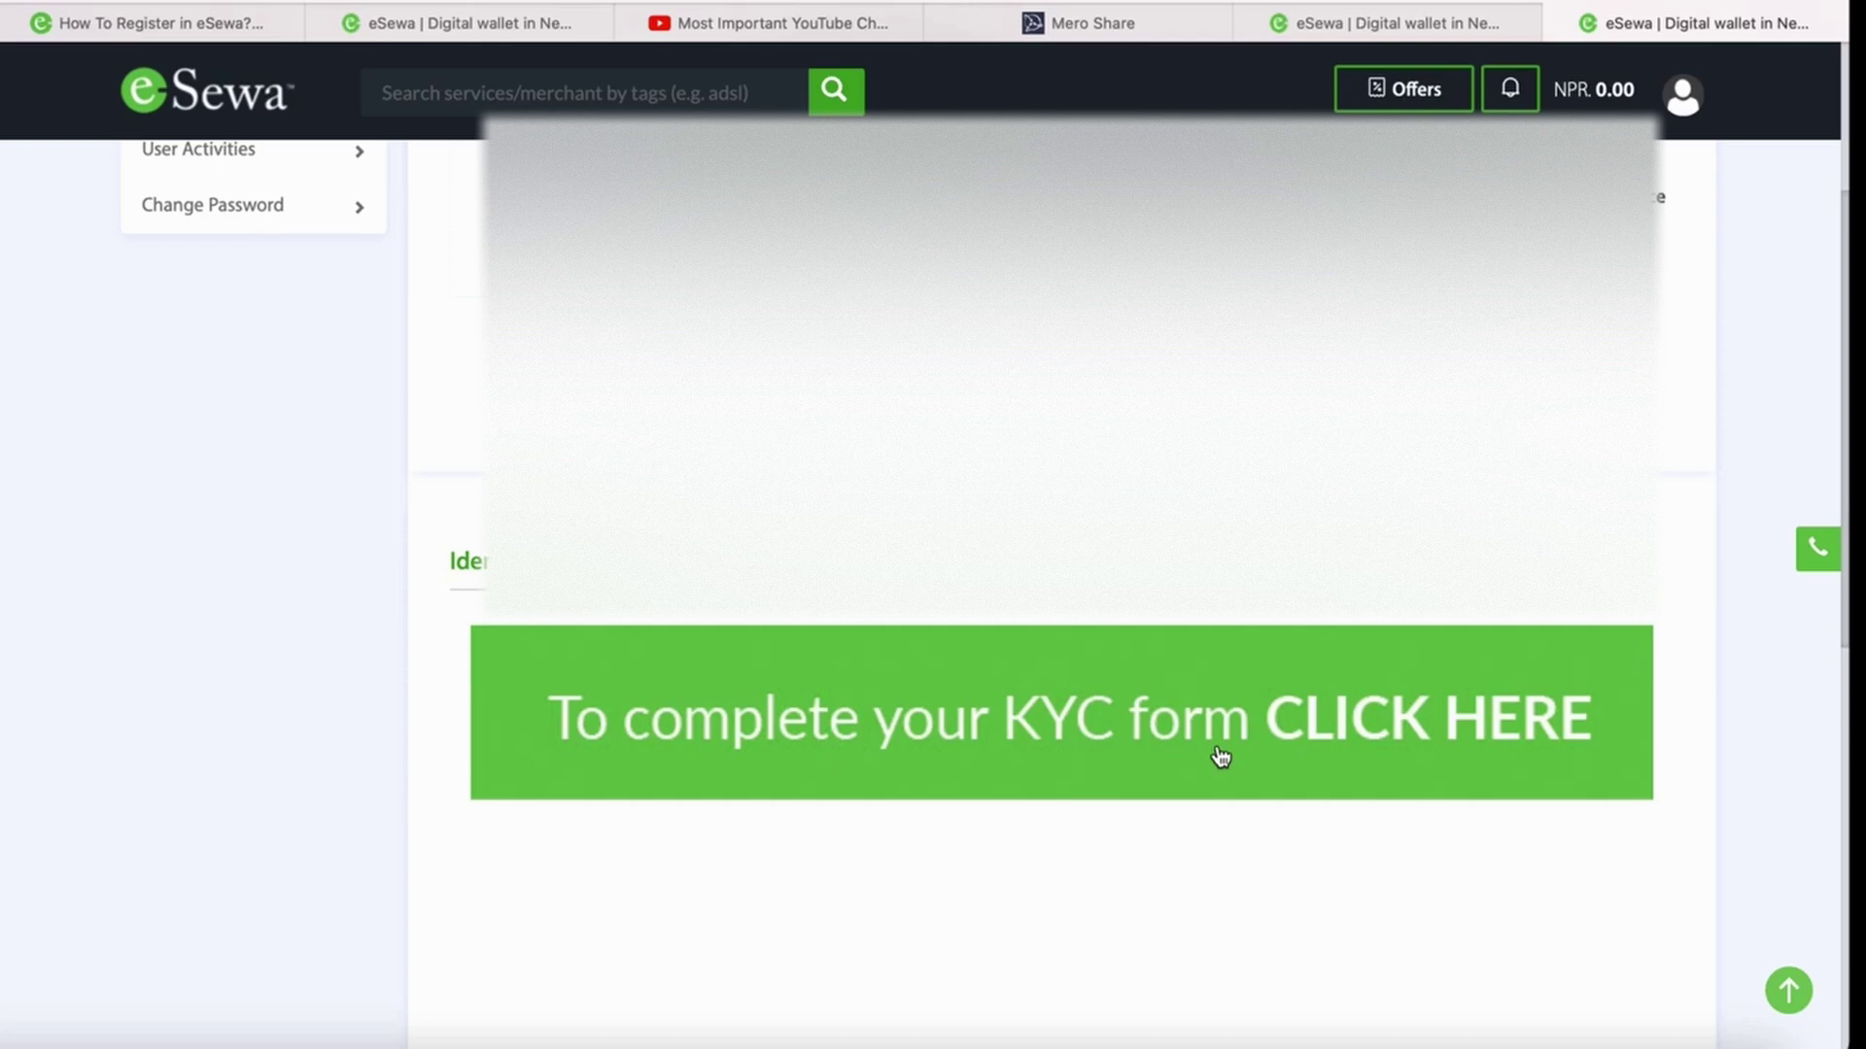
click(1244, 721)
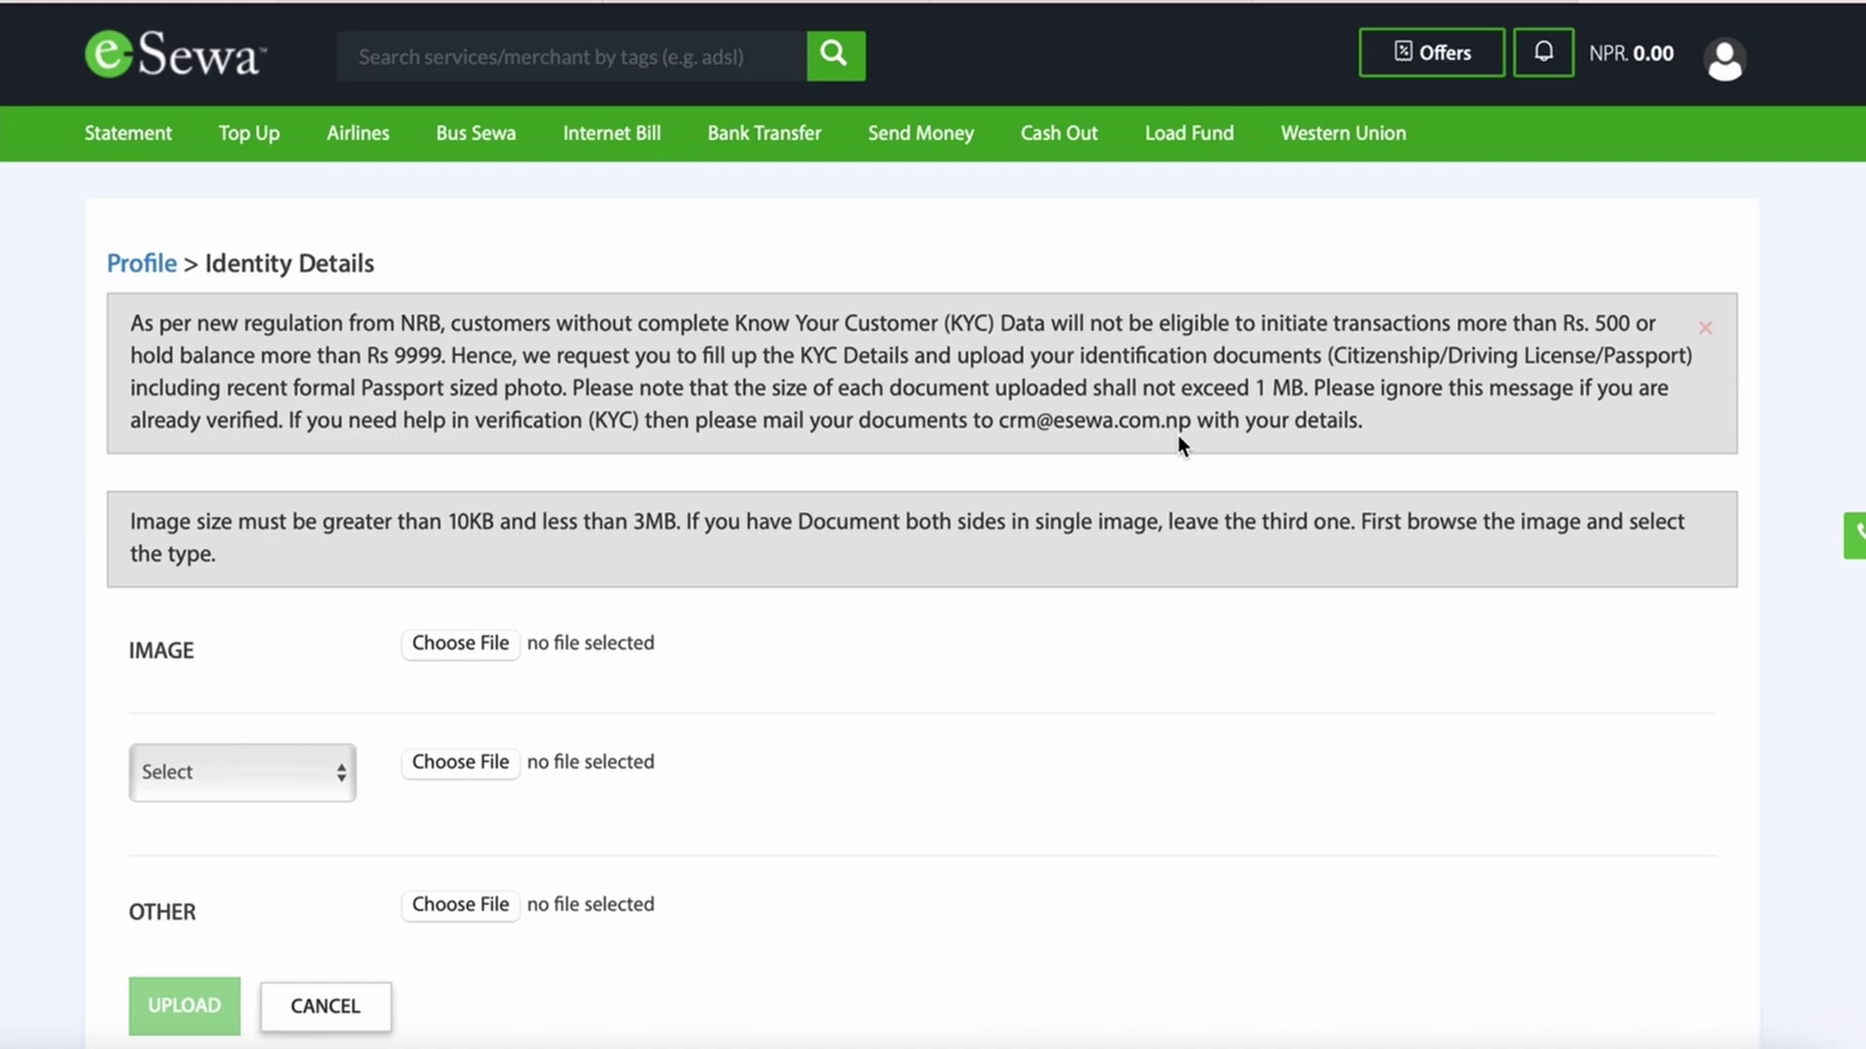
Set the identity document type to Passport.
scroll(1178, 435, down, 3)
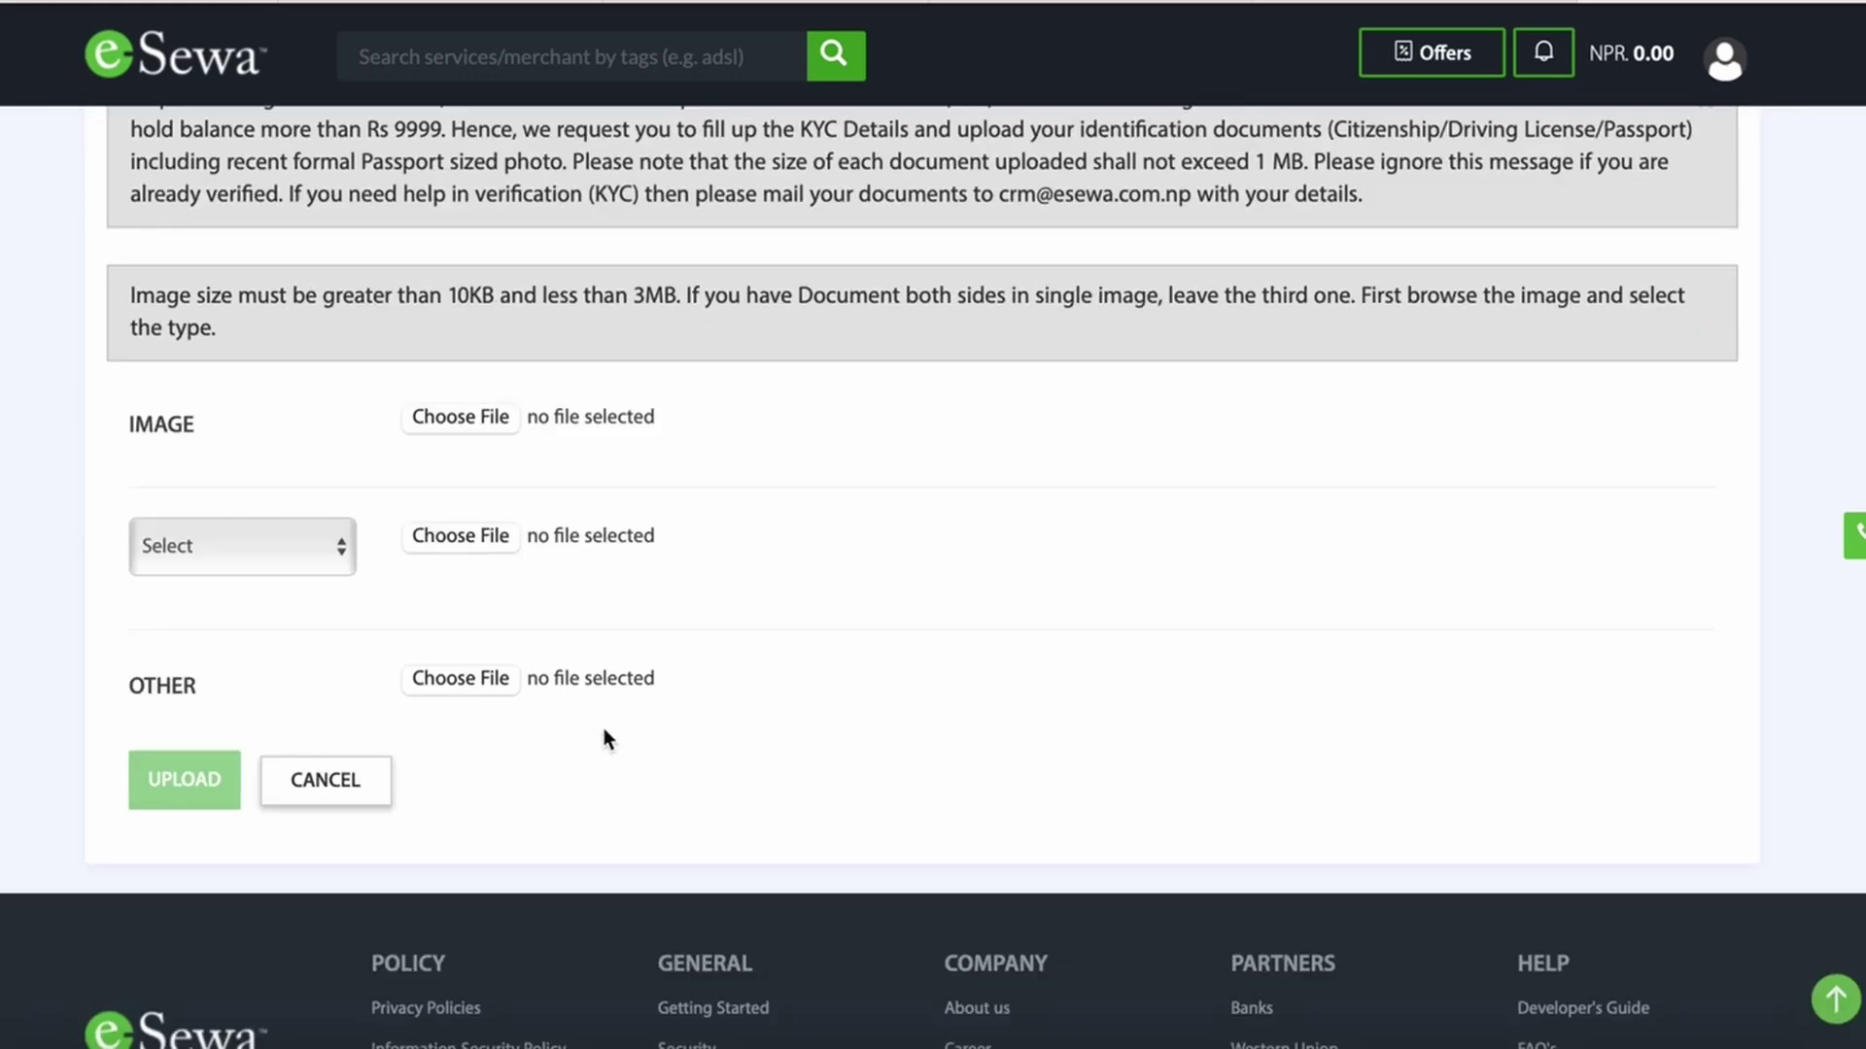
click(312, 550)
click(167, 640)
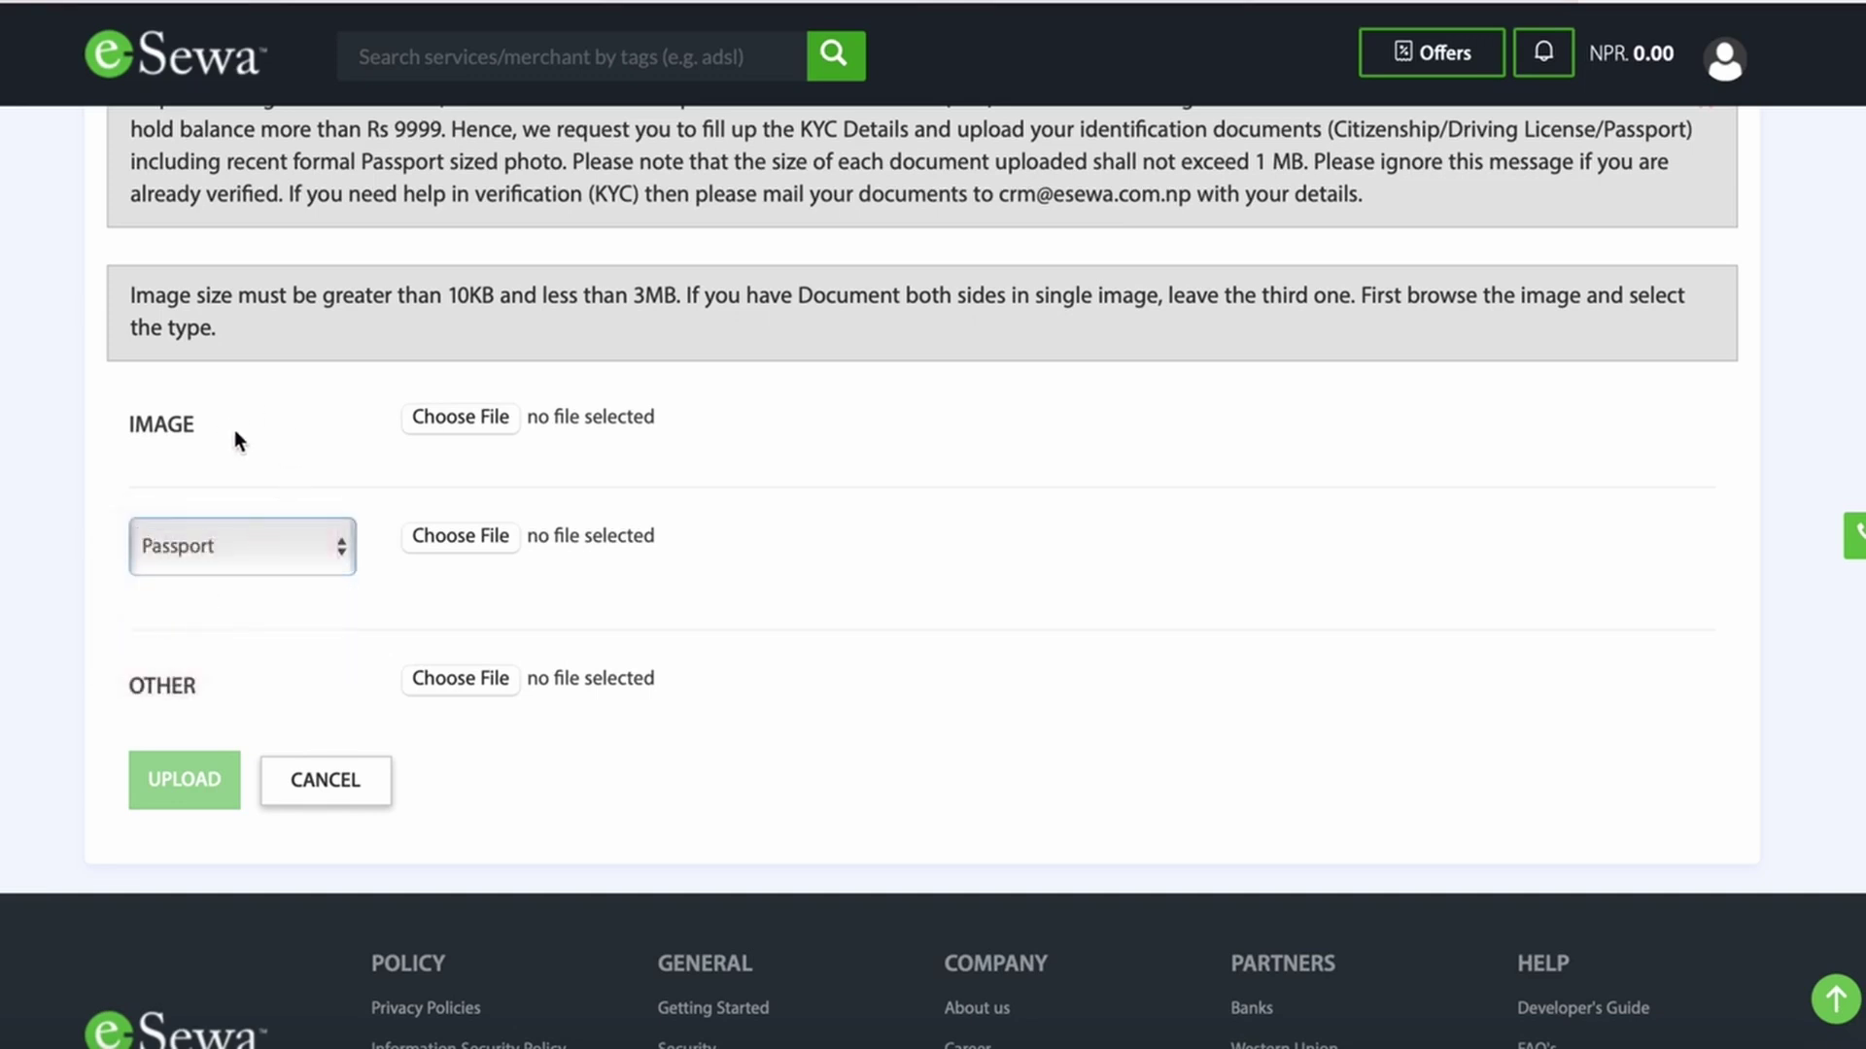
scroll(444, 528, up, 1)
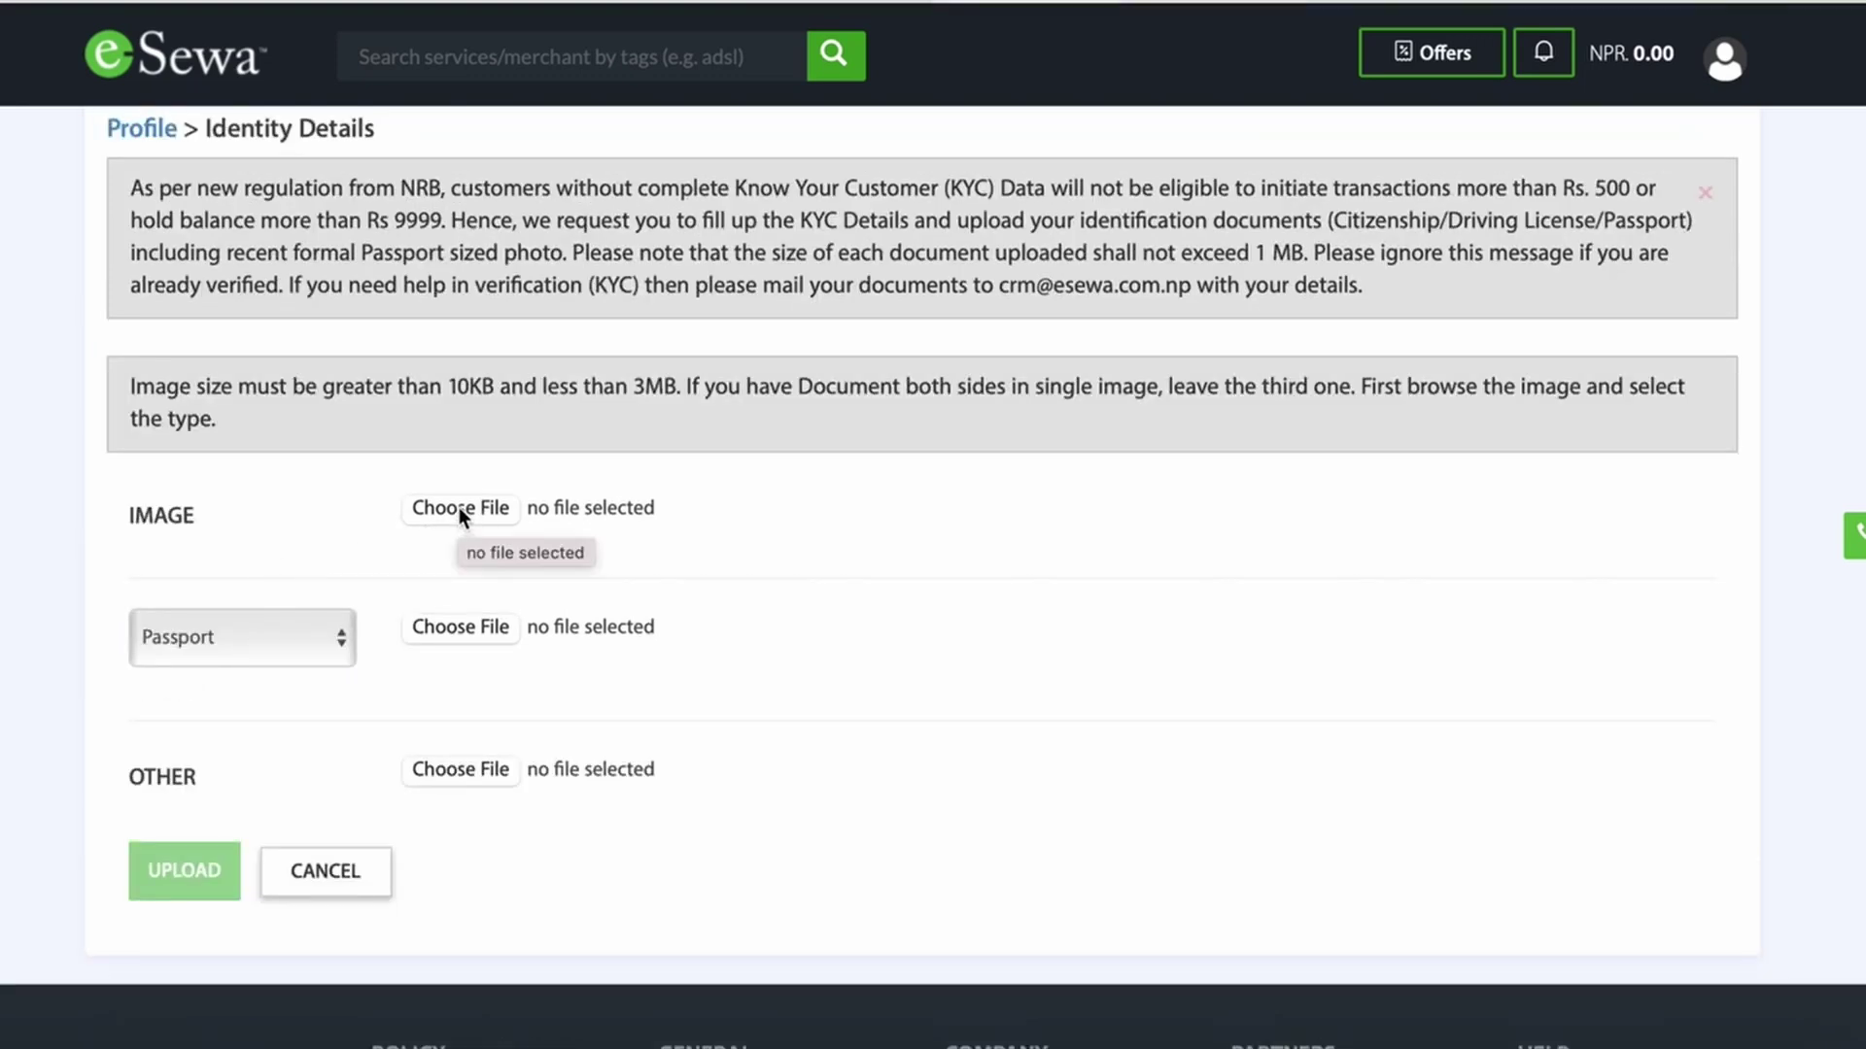
Upload the passport-size photo JPG from Downloads as the main Image.
click(459, 507)
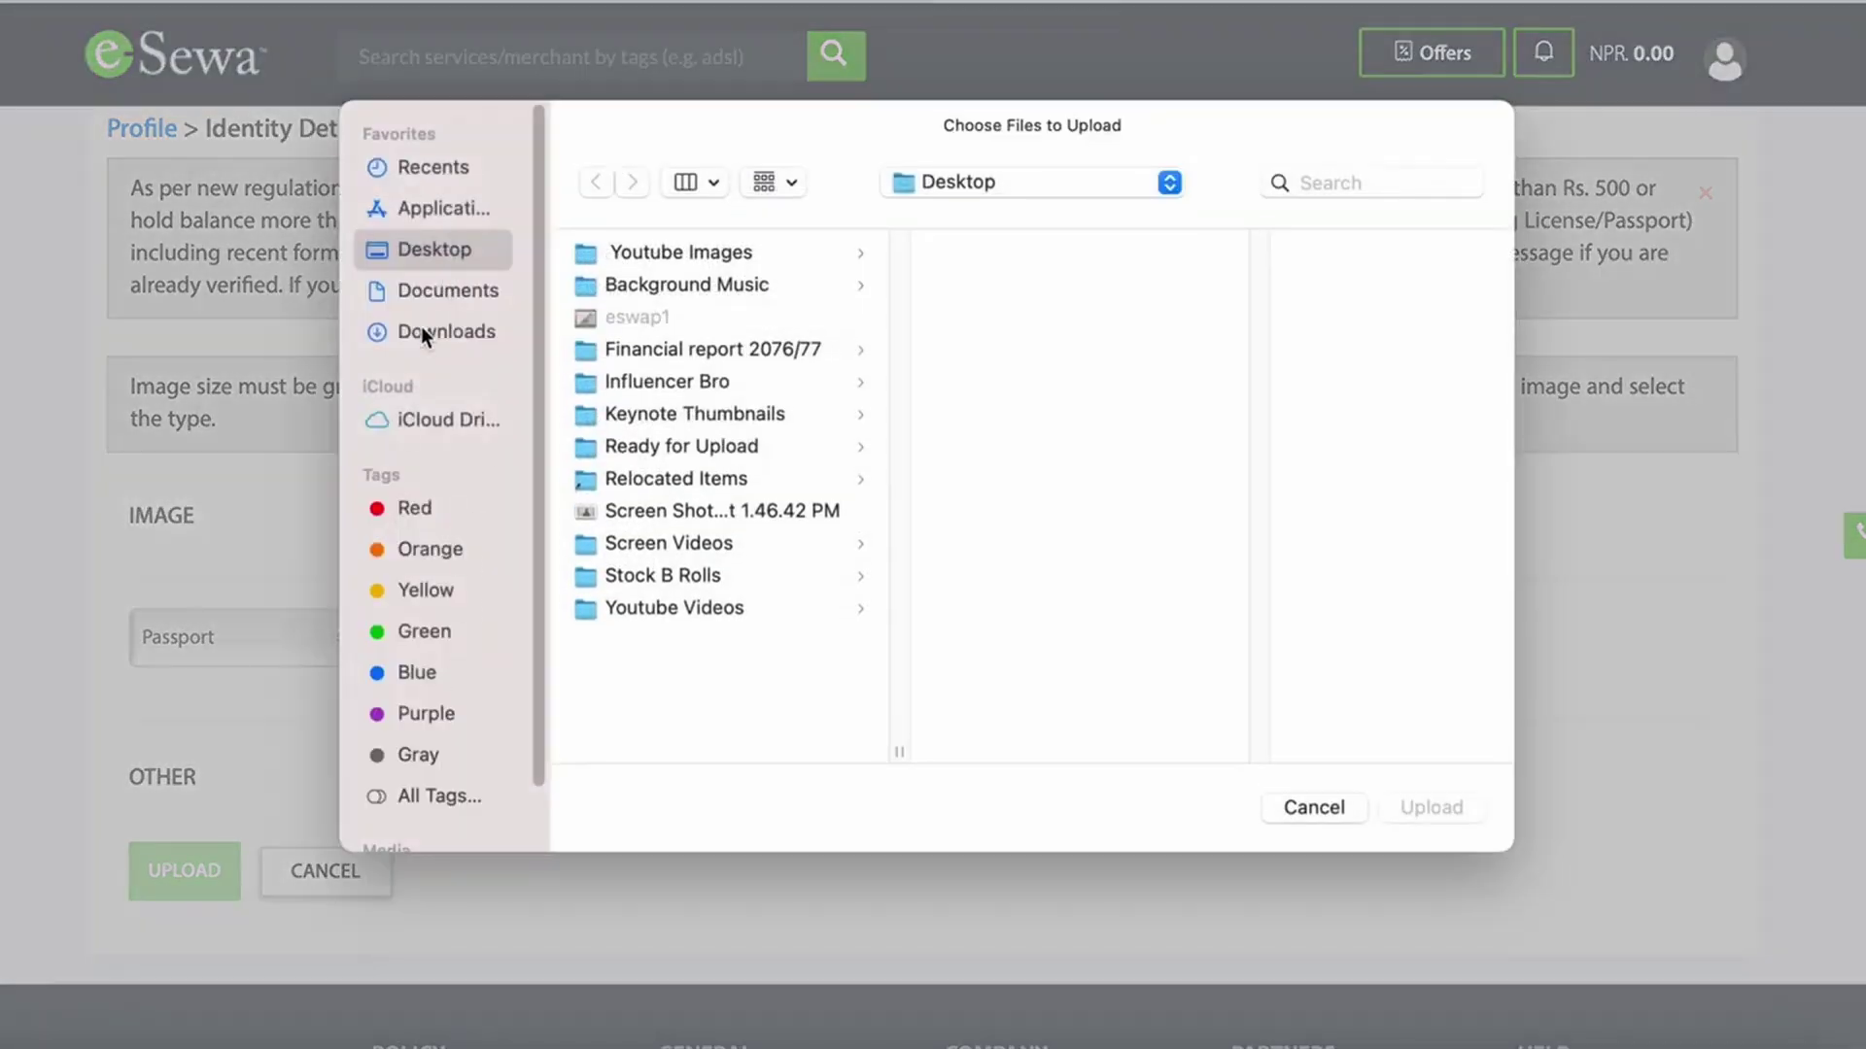
click(422, 330)
click(637, 352)
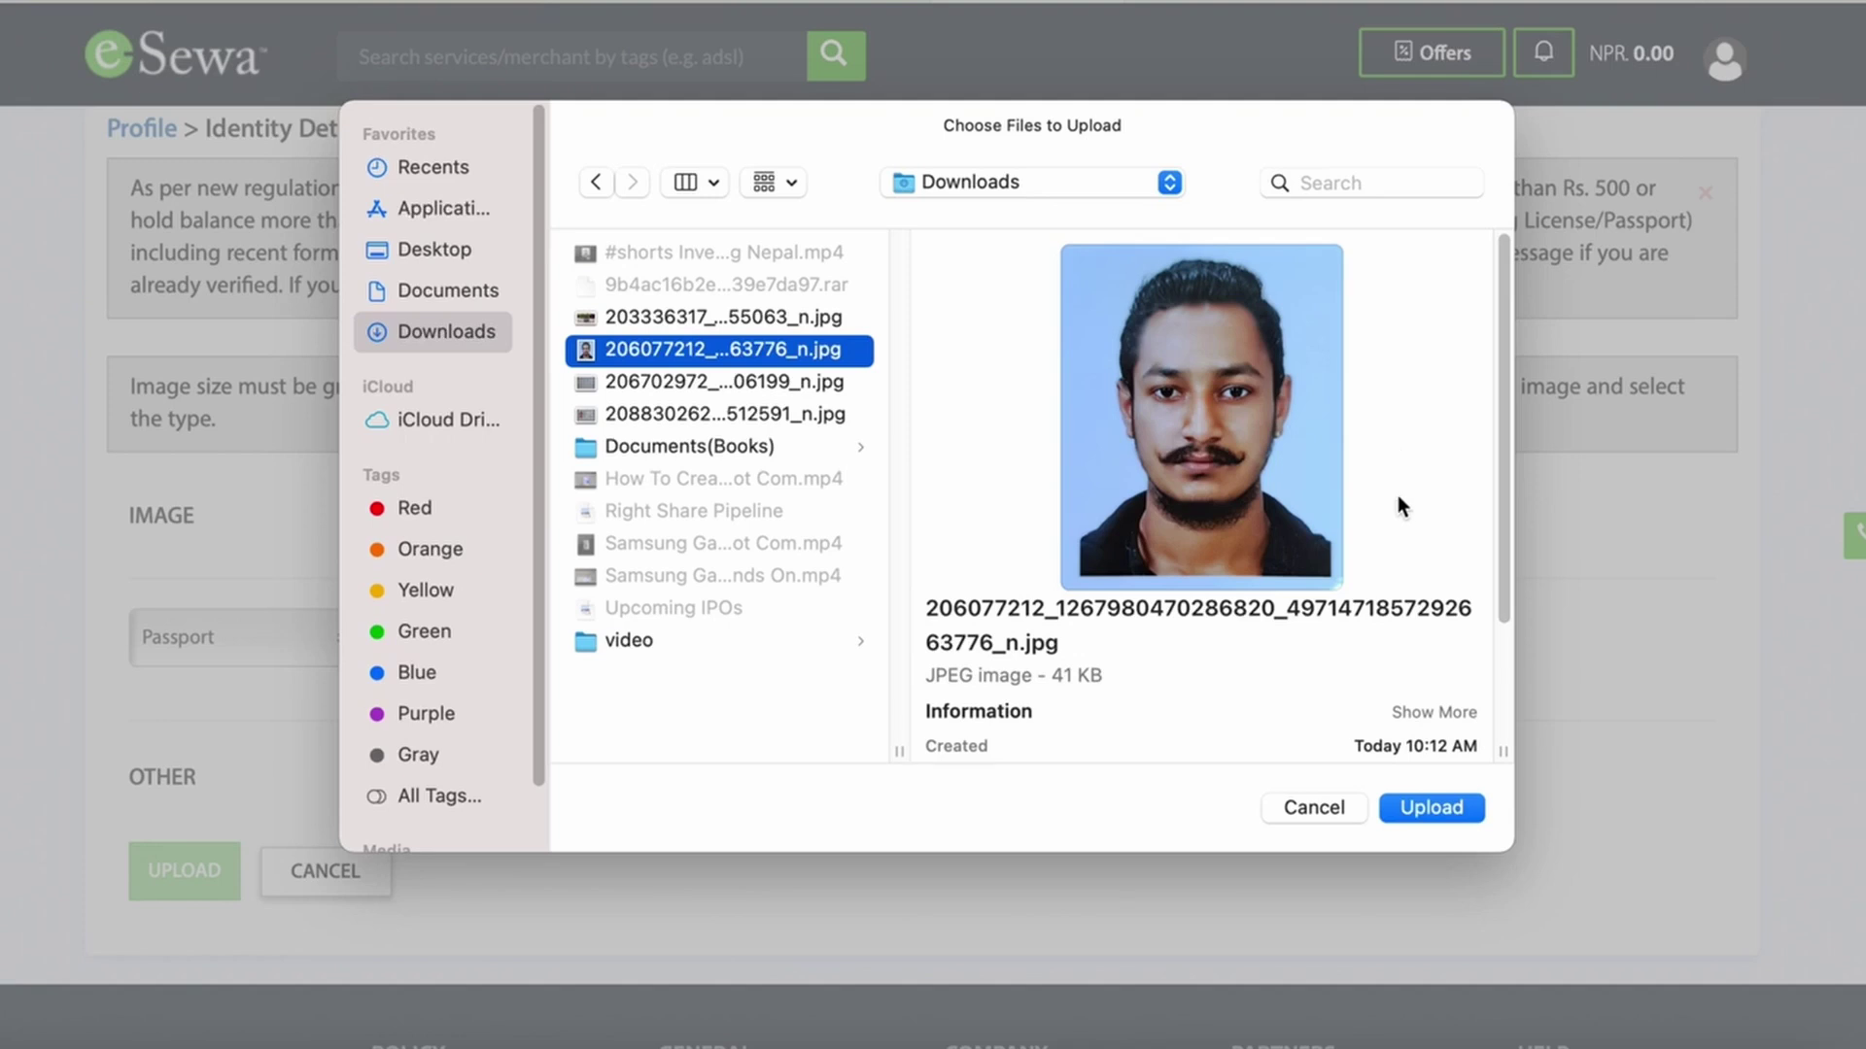
scroll(1341, 690, down, 3)
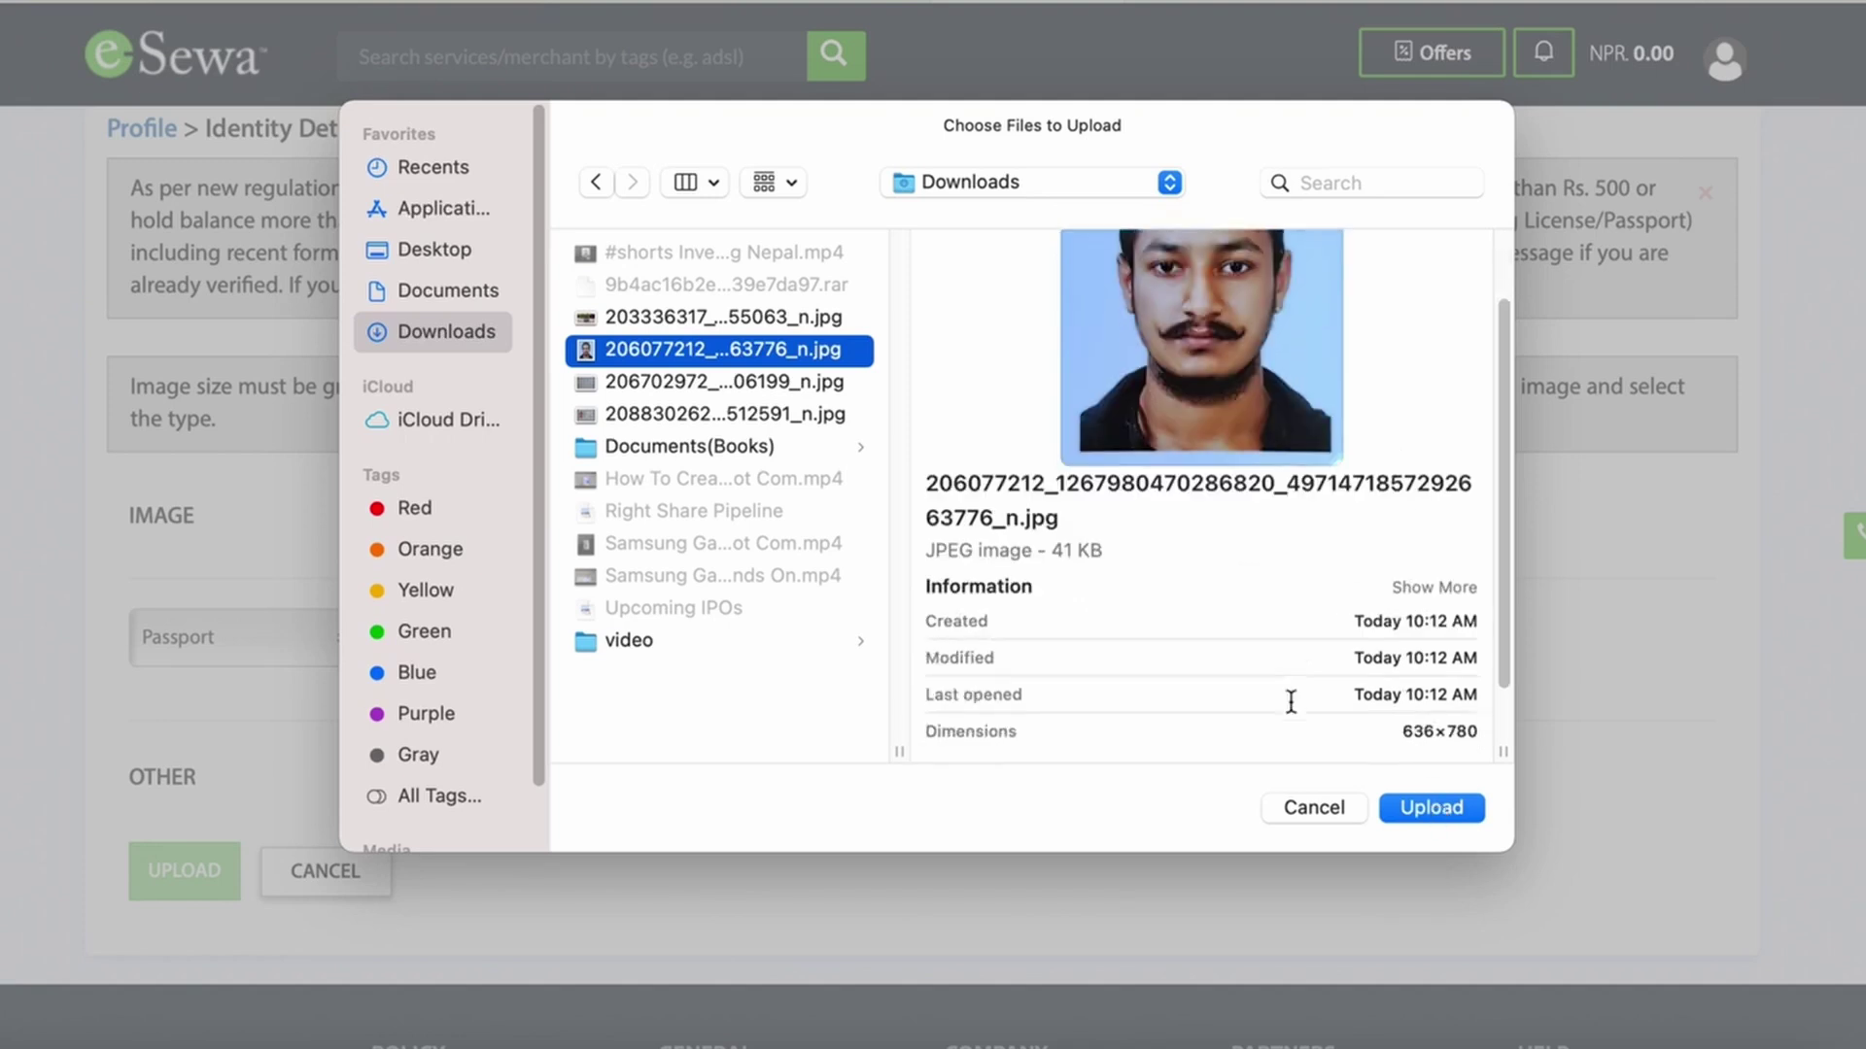
scroll(1174, 583, up, 4)
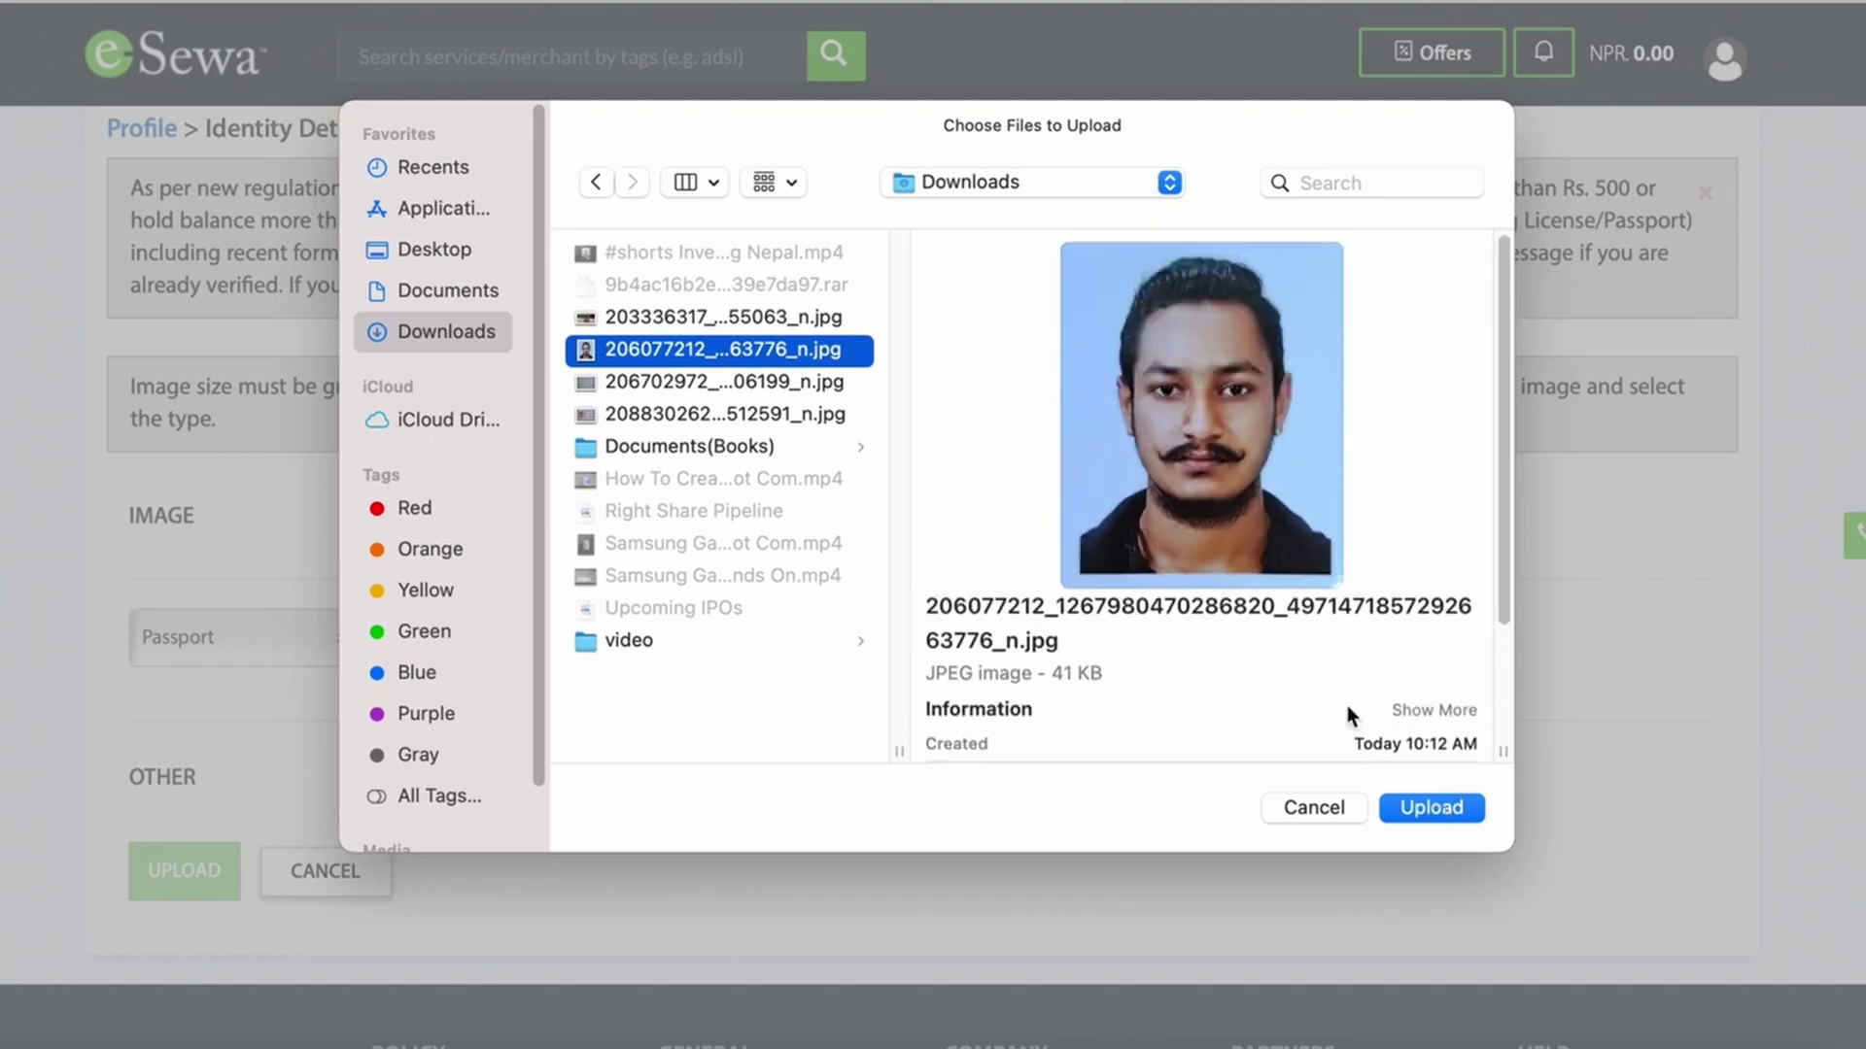
scroll(1362, 697, down, 3)
click(1428, 806)
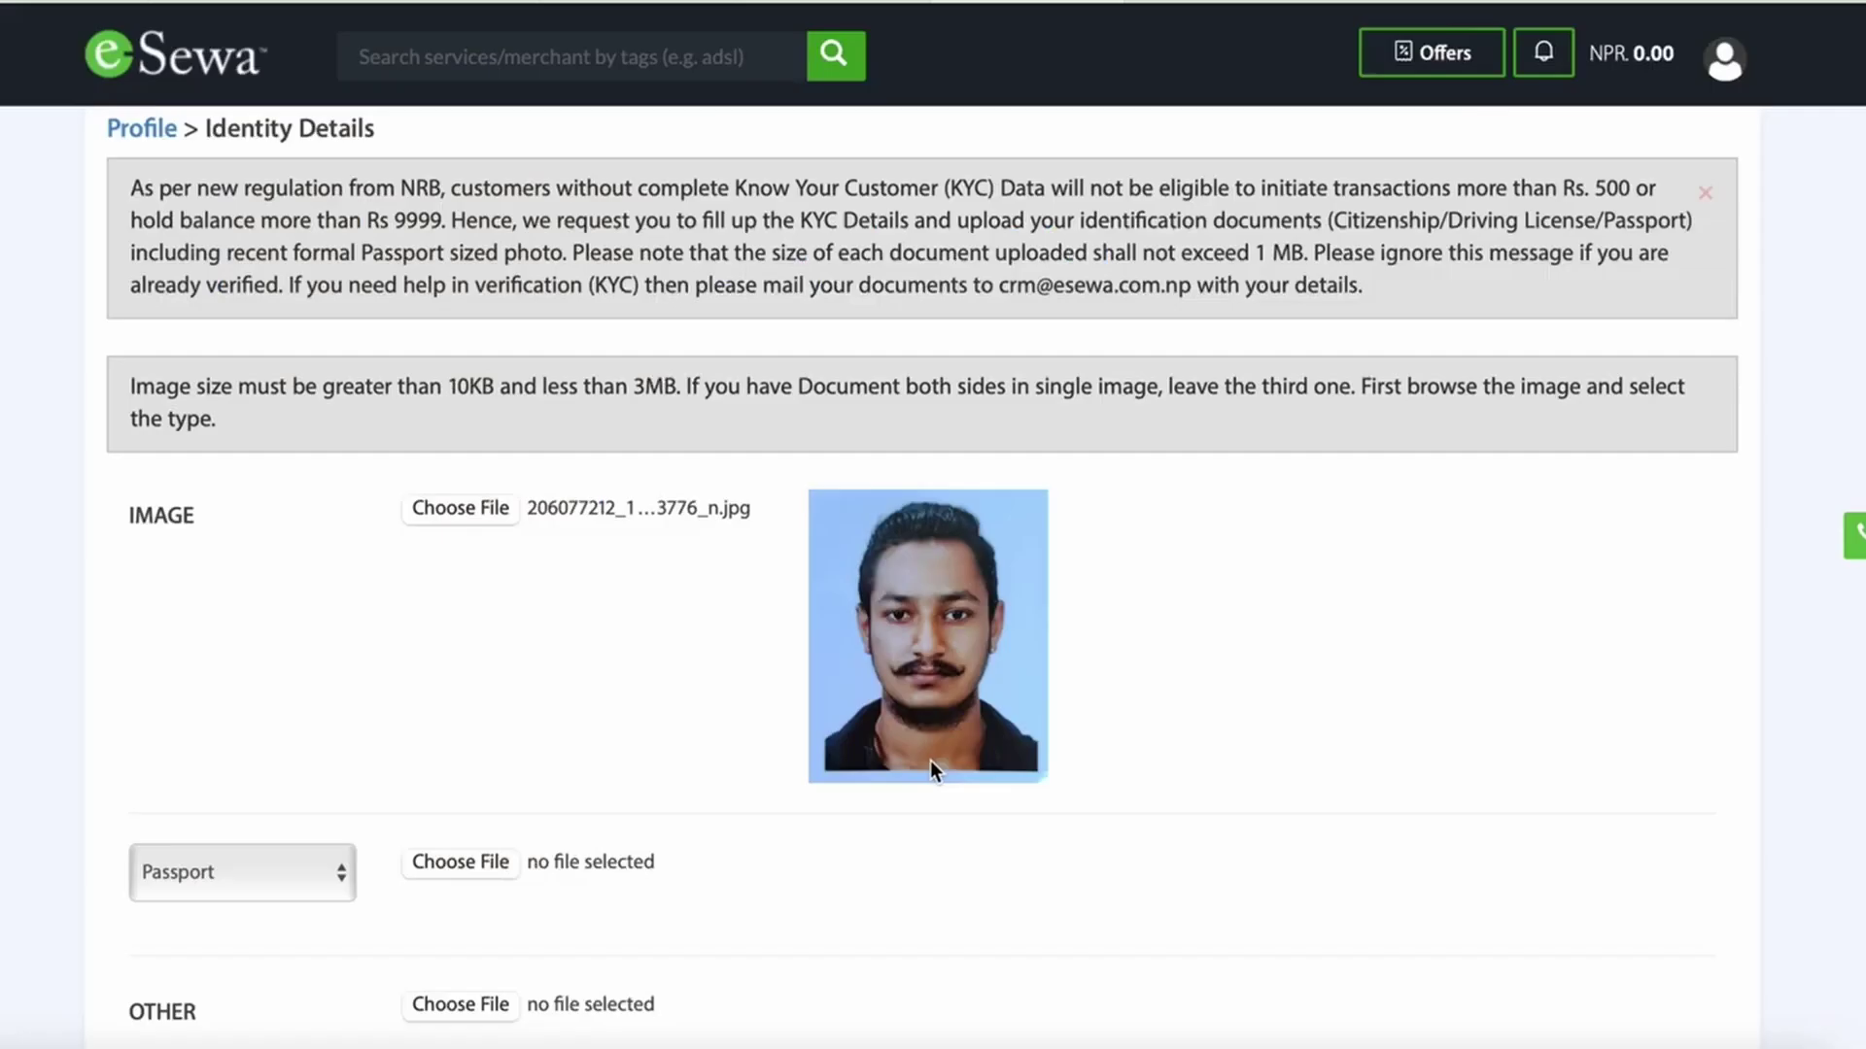
Upload the passport scan image to the Passport field.
scroll(931, 763, down, 3)
click(453, 595)
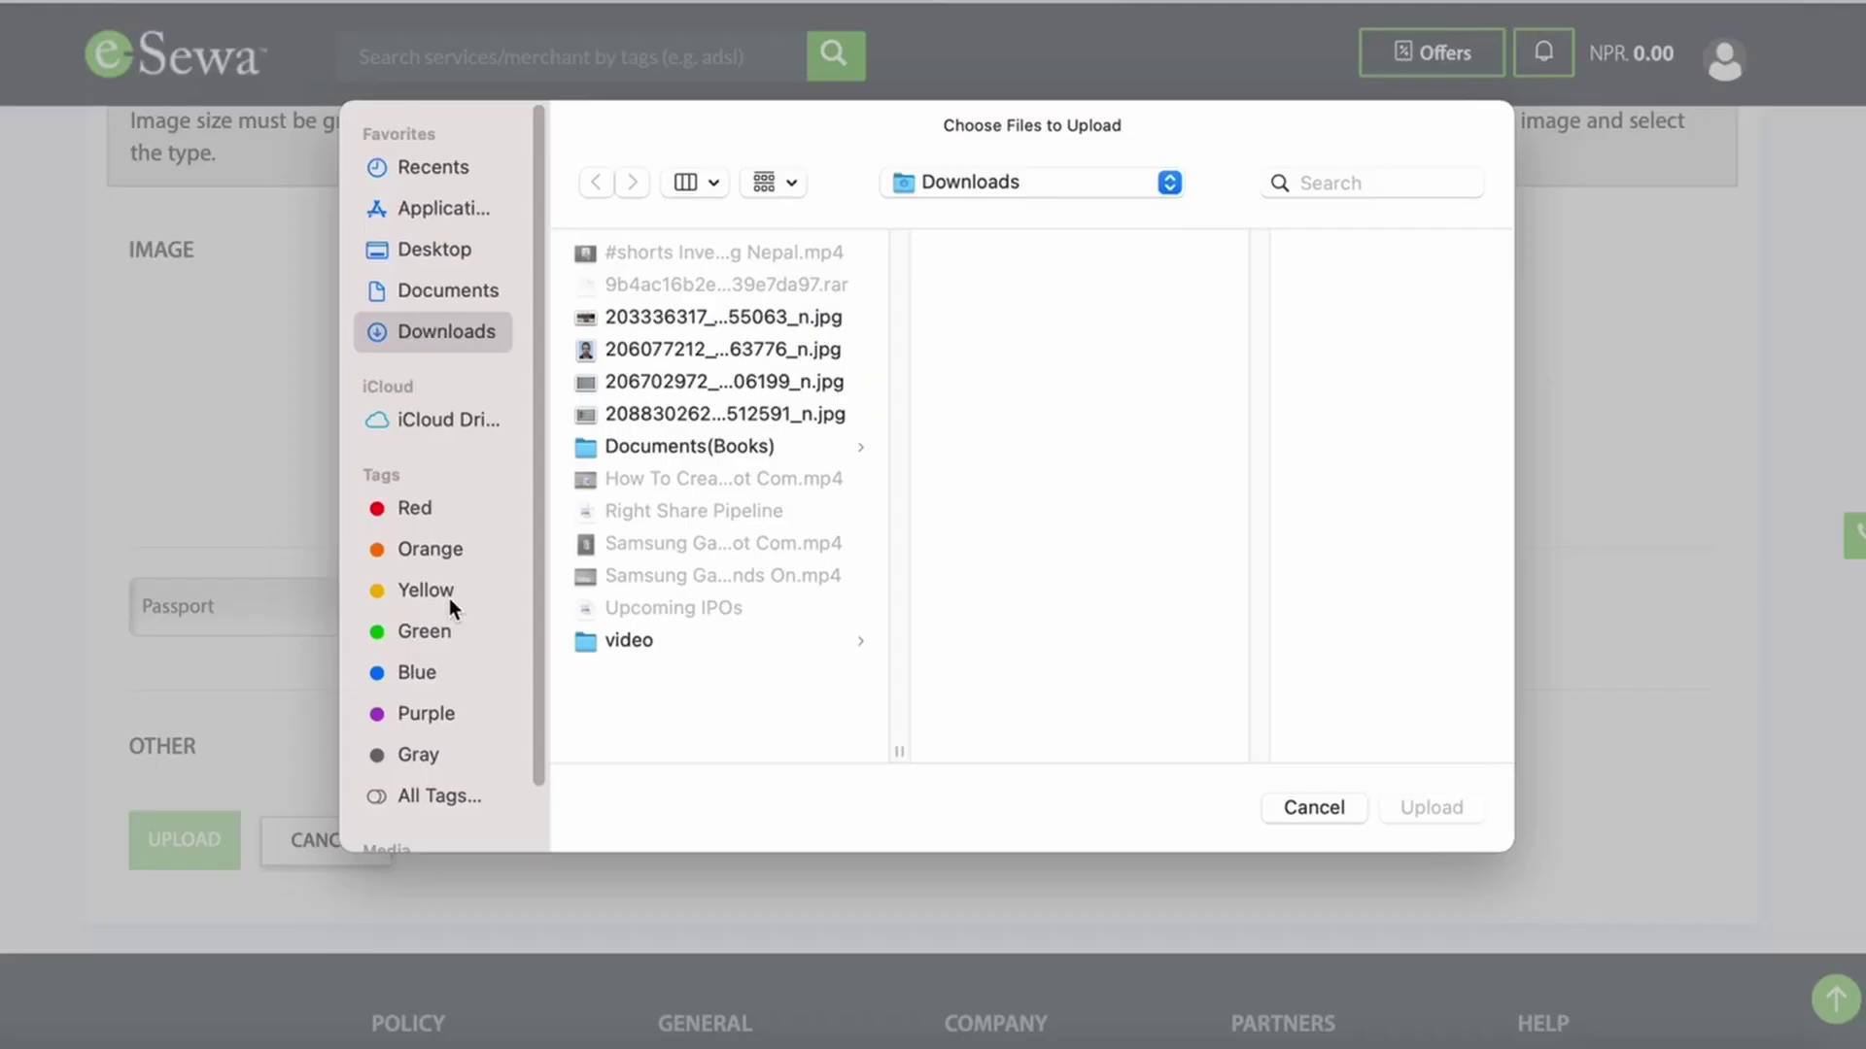
click(649, 381)
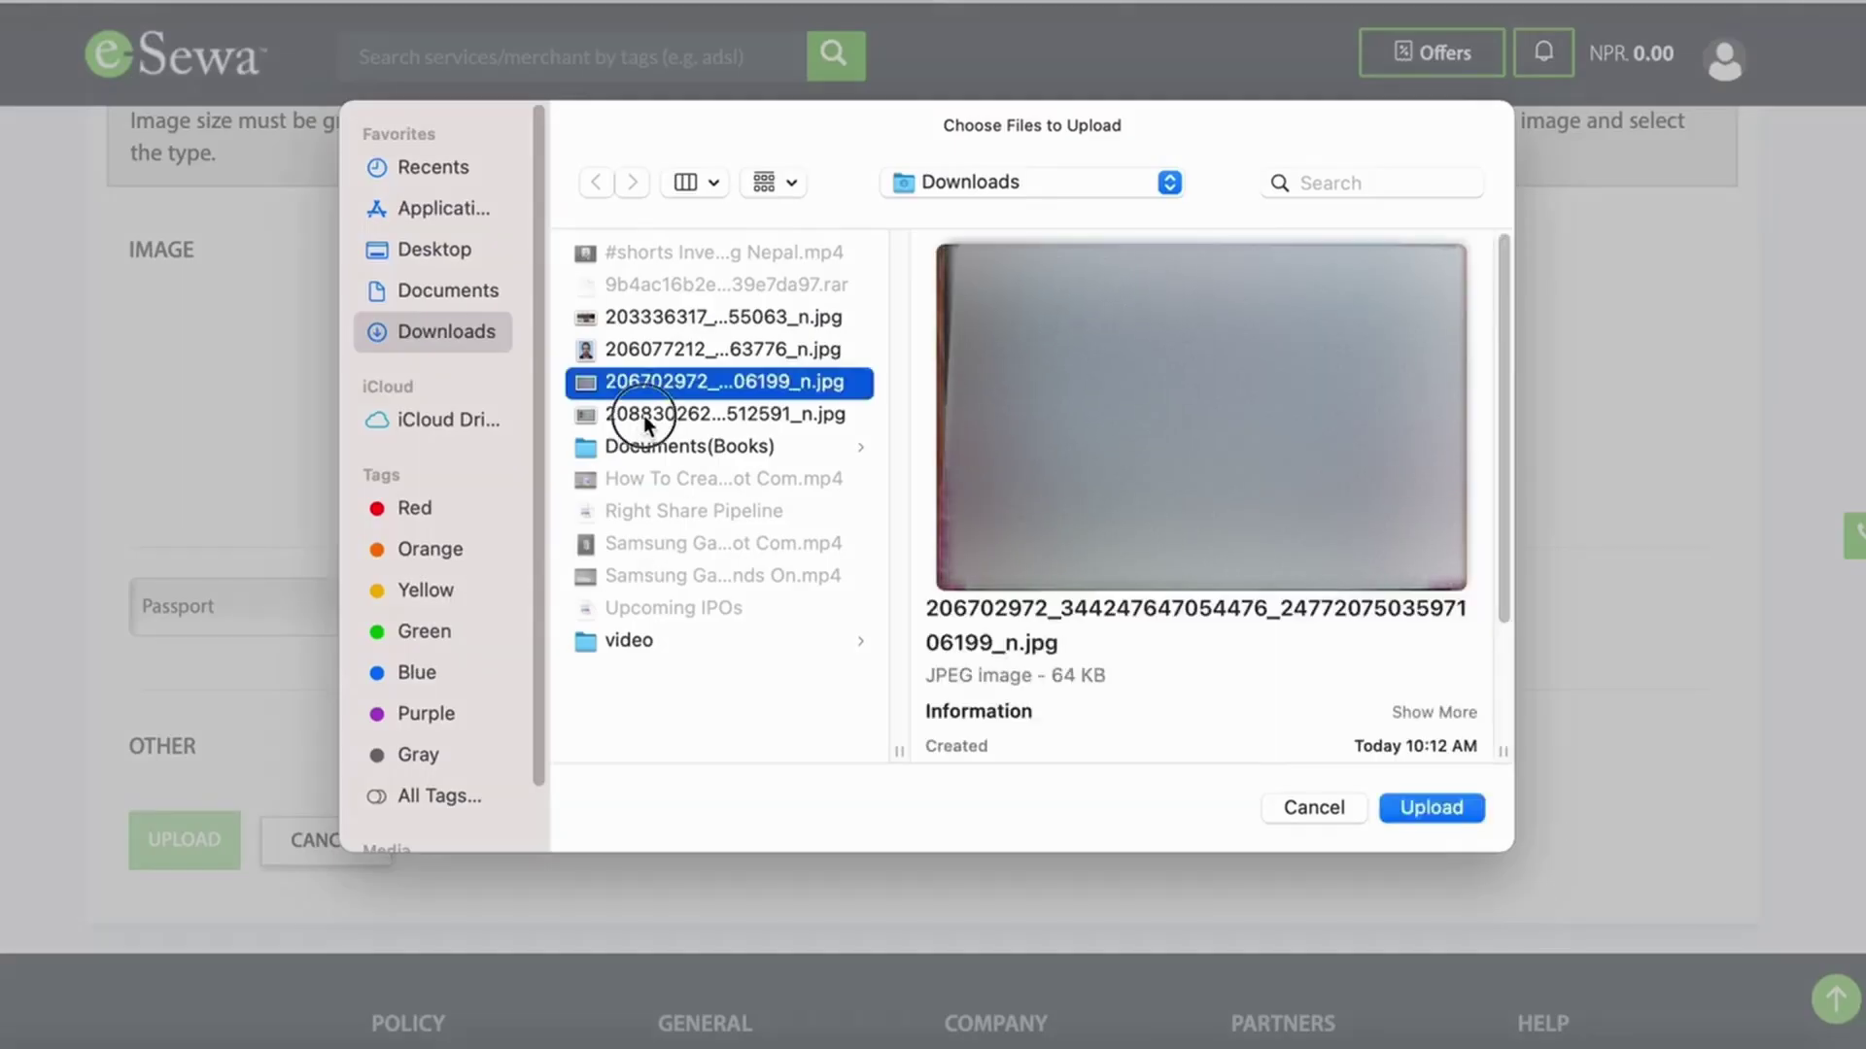
click(646, 418)
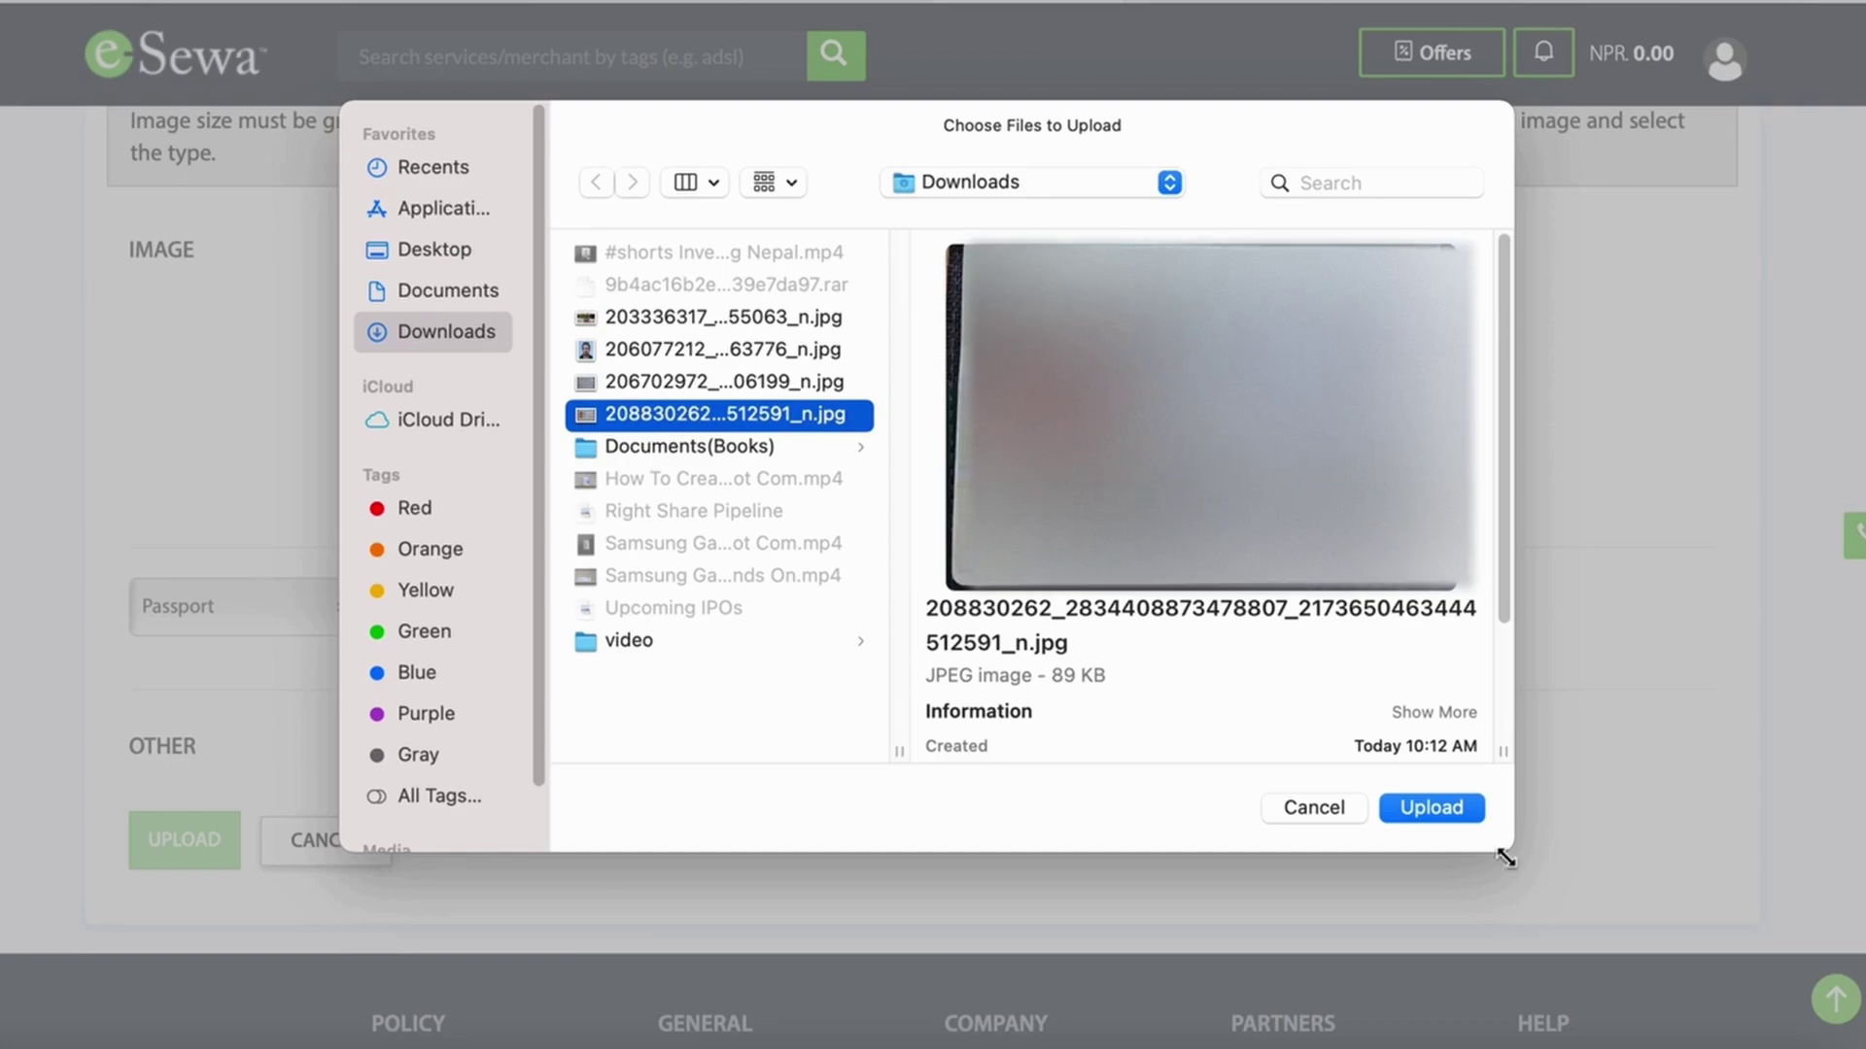
click(1406, 812)
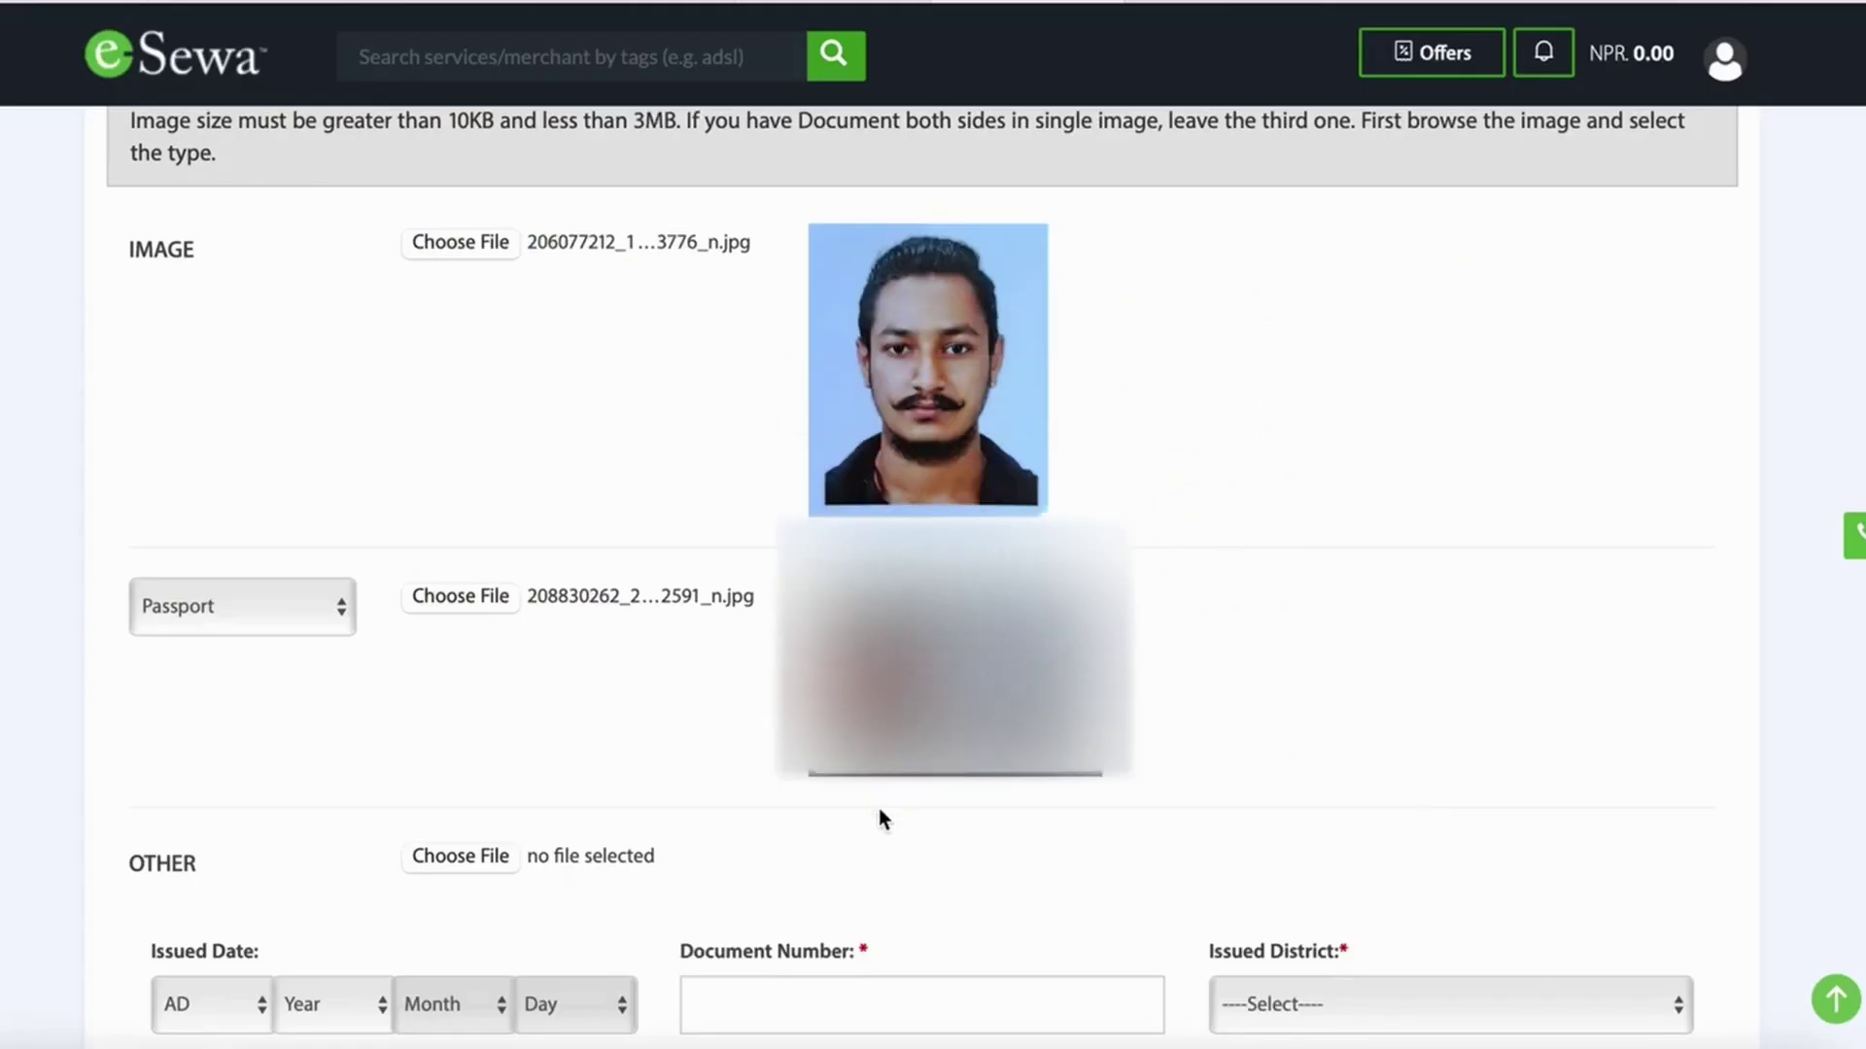
Attach another document image to the Other field.
scroll(869, 819, down, 3)
scroll(867, 841, down, 2)
click(450, 340)
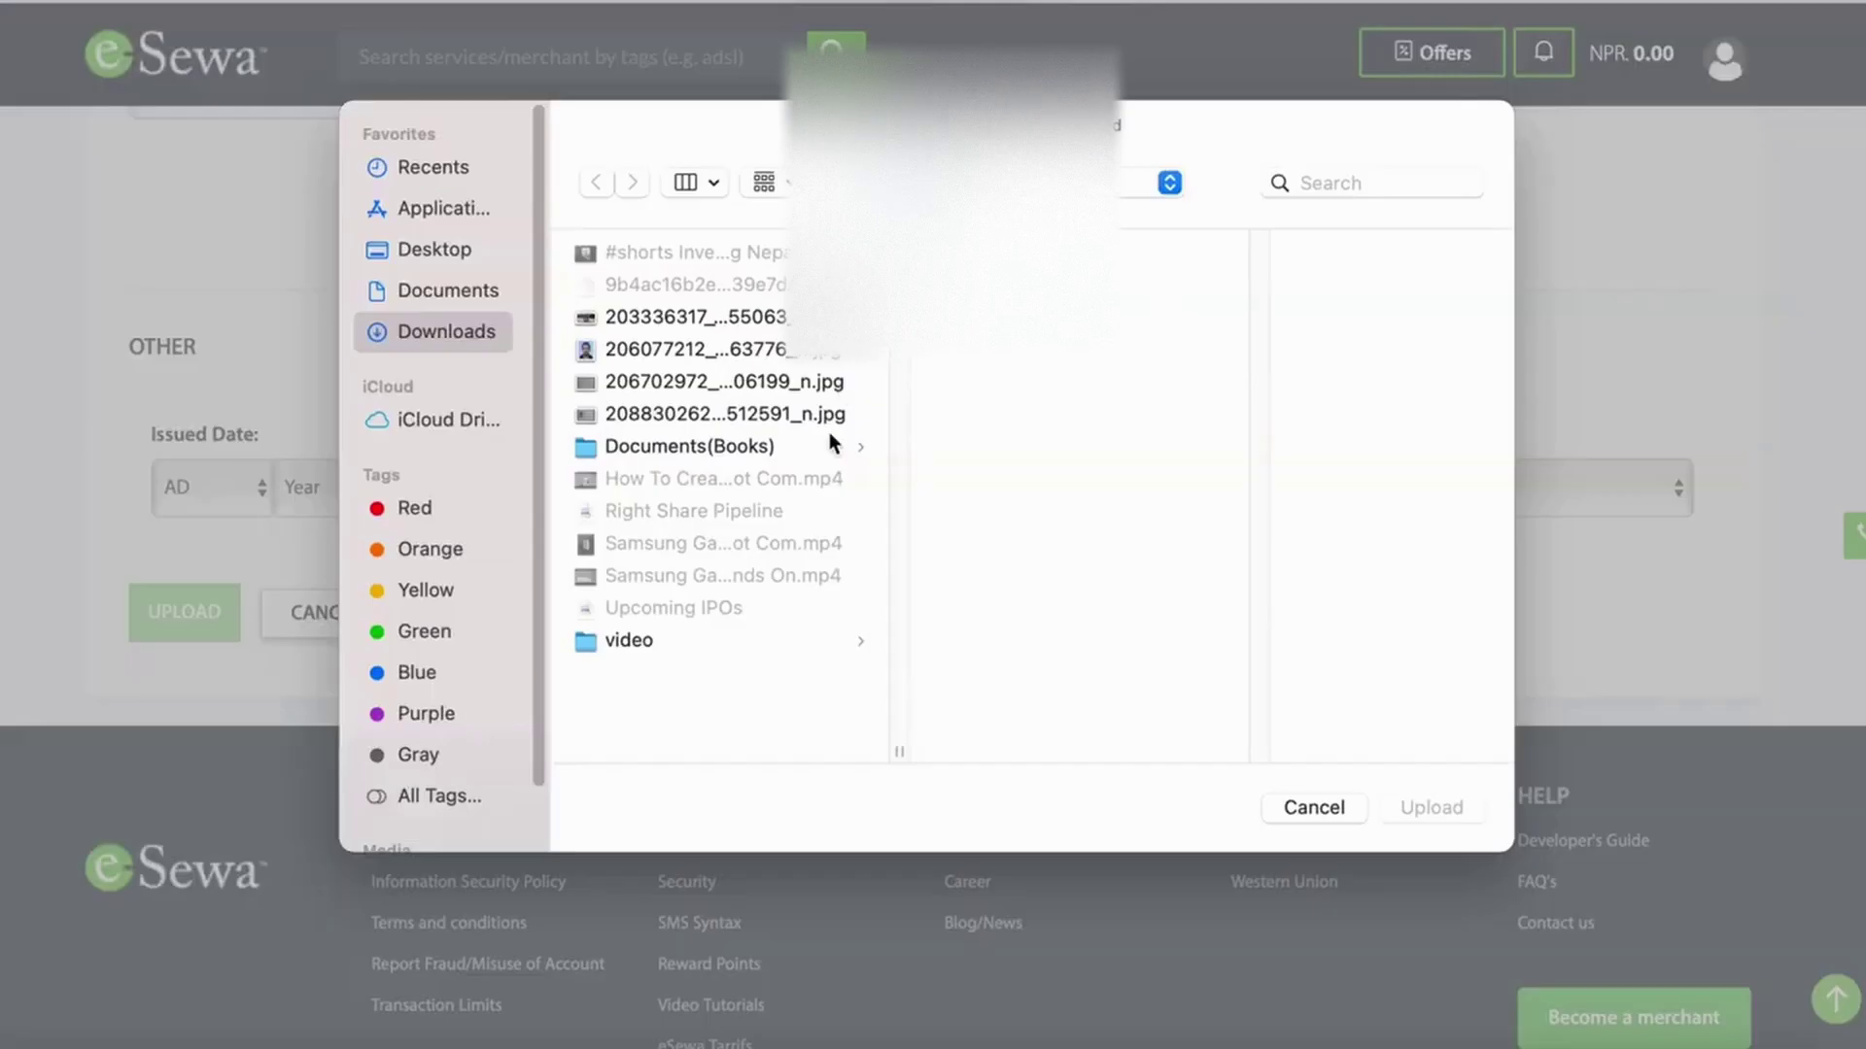
double_click(680, 381)
scroll(280, 672, up, 1)
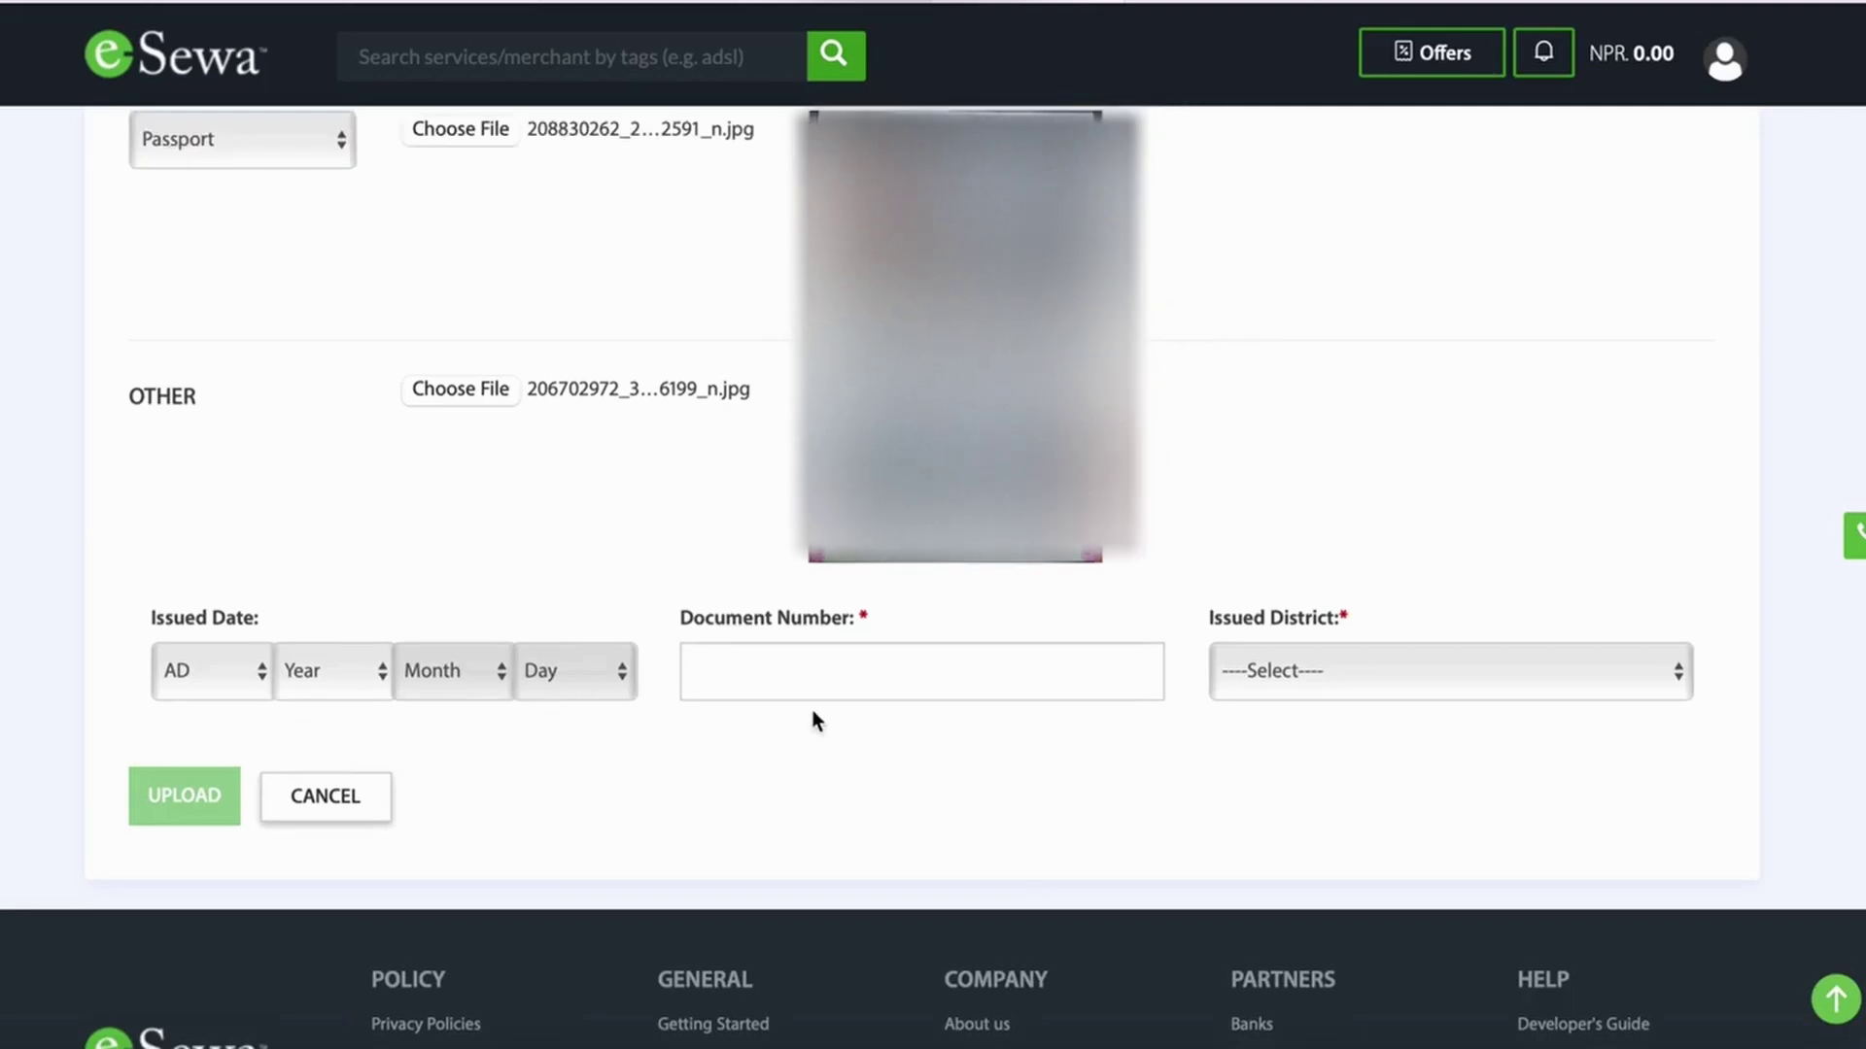
Enter passport issue date 2016-04-03, the passport number and Kathmandu district, then upload the documents.
scroll(812, 709, down, 1)
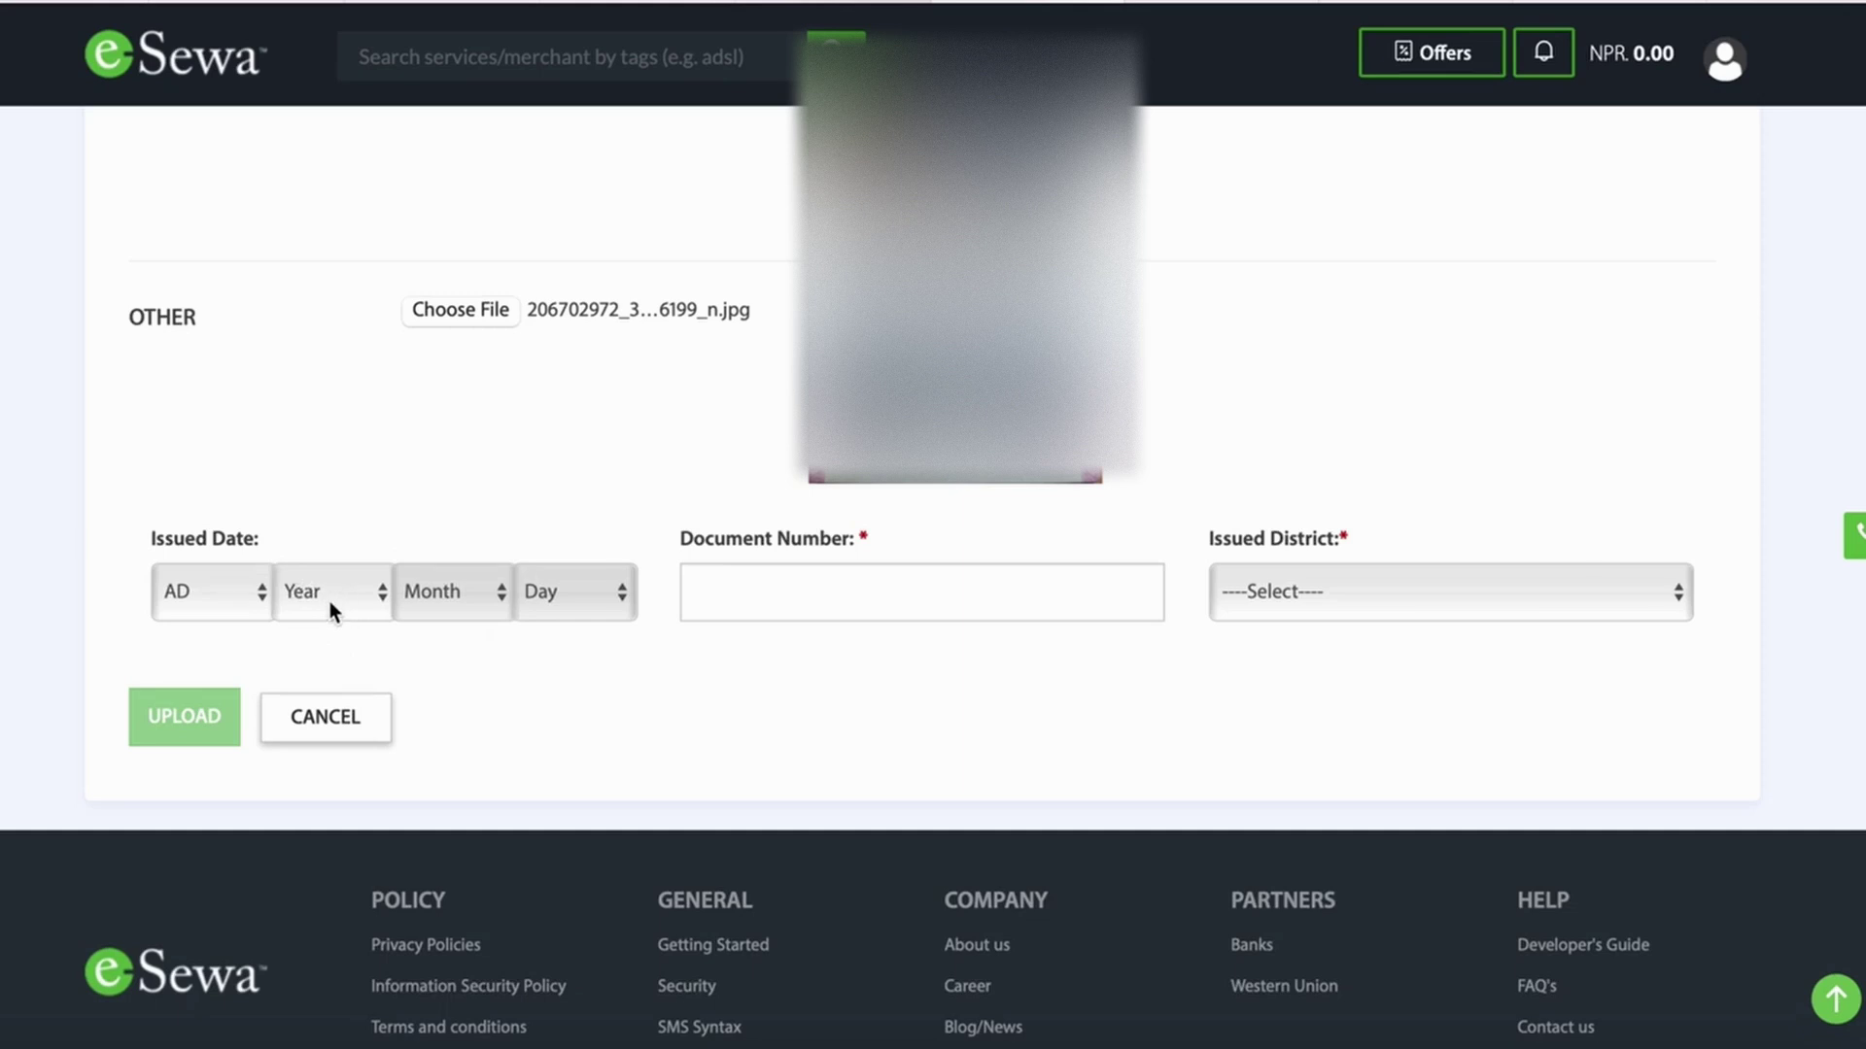
click(329, 595)
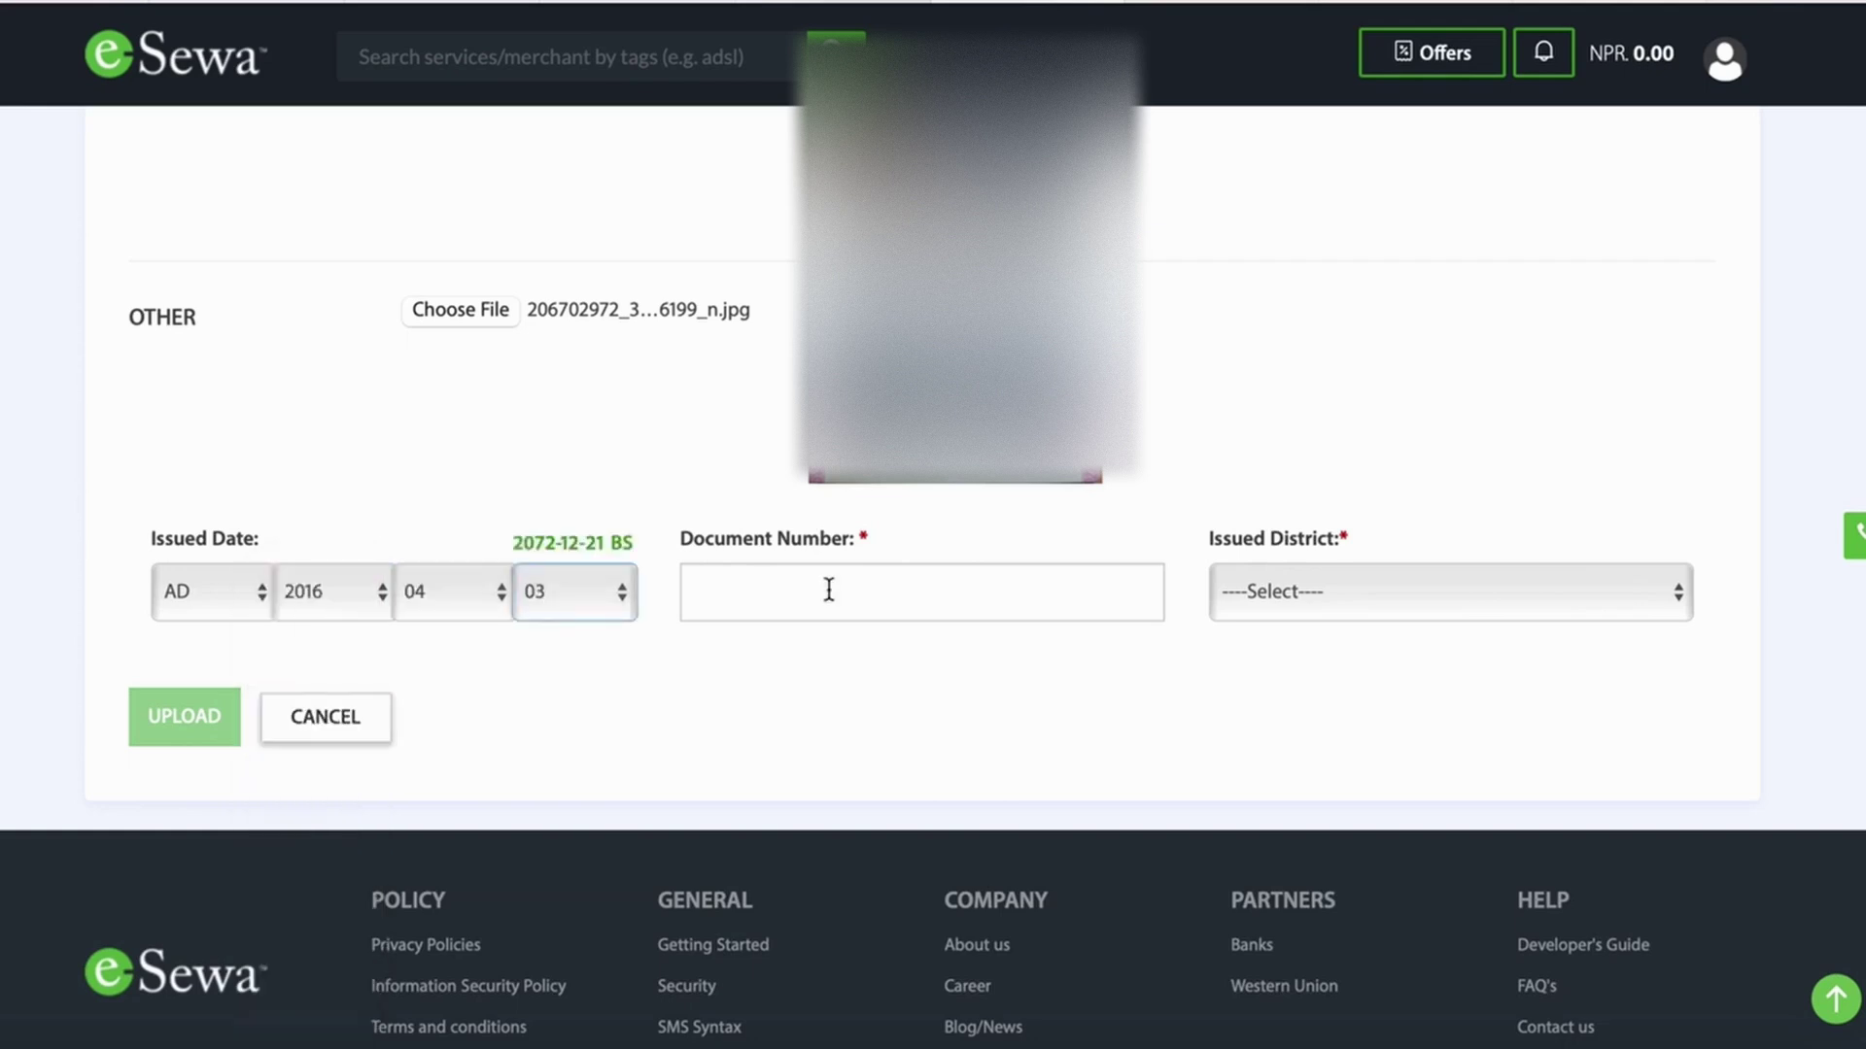
click(828, 590)
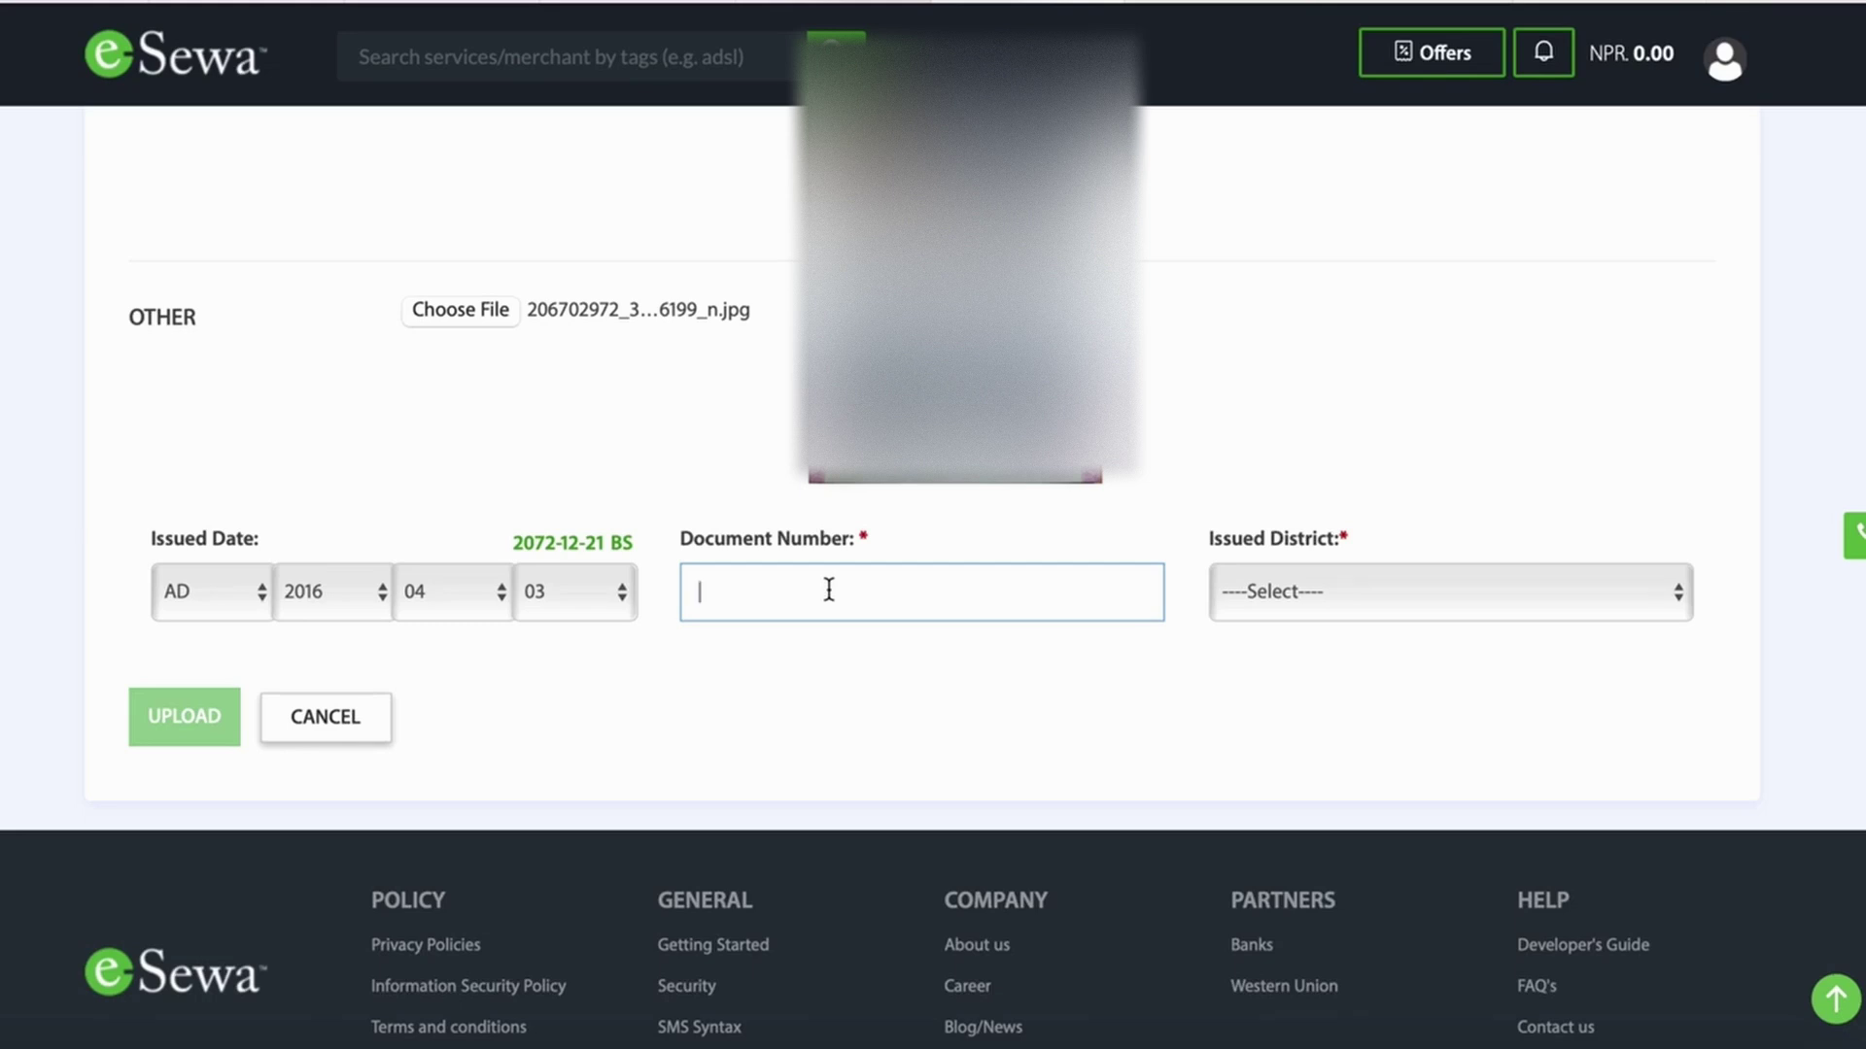
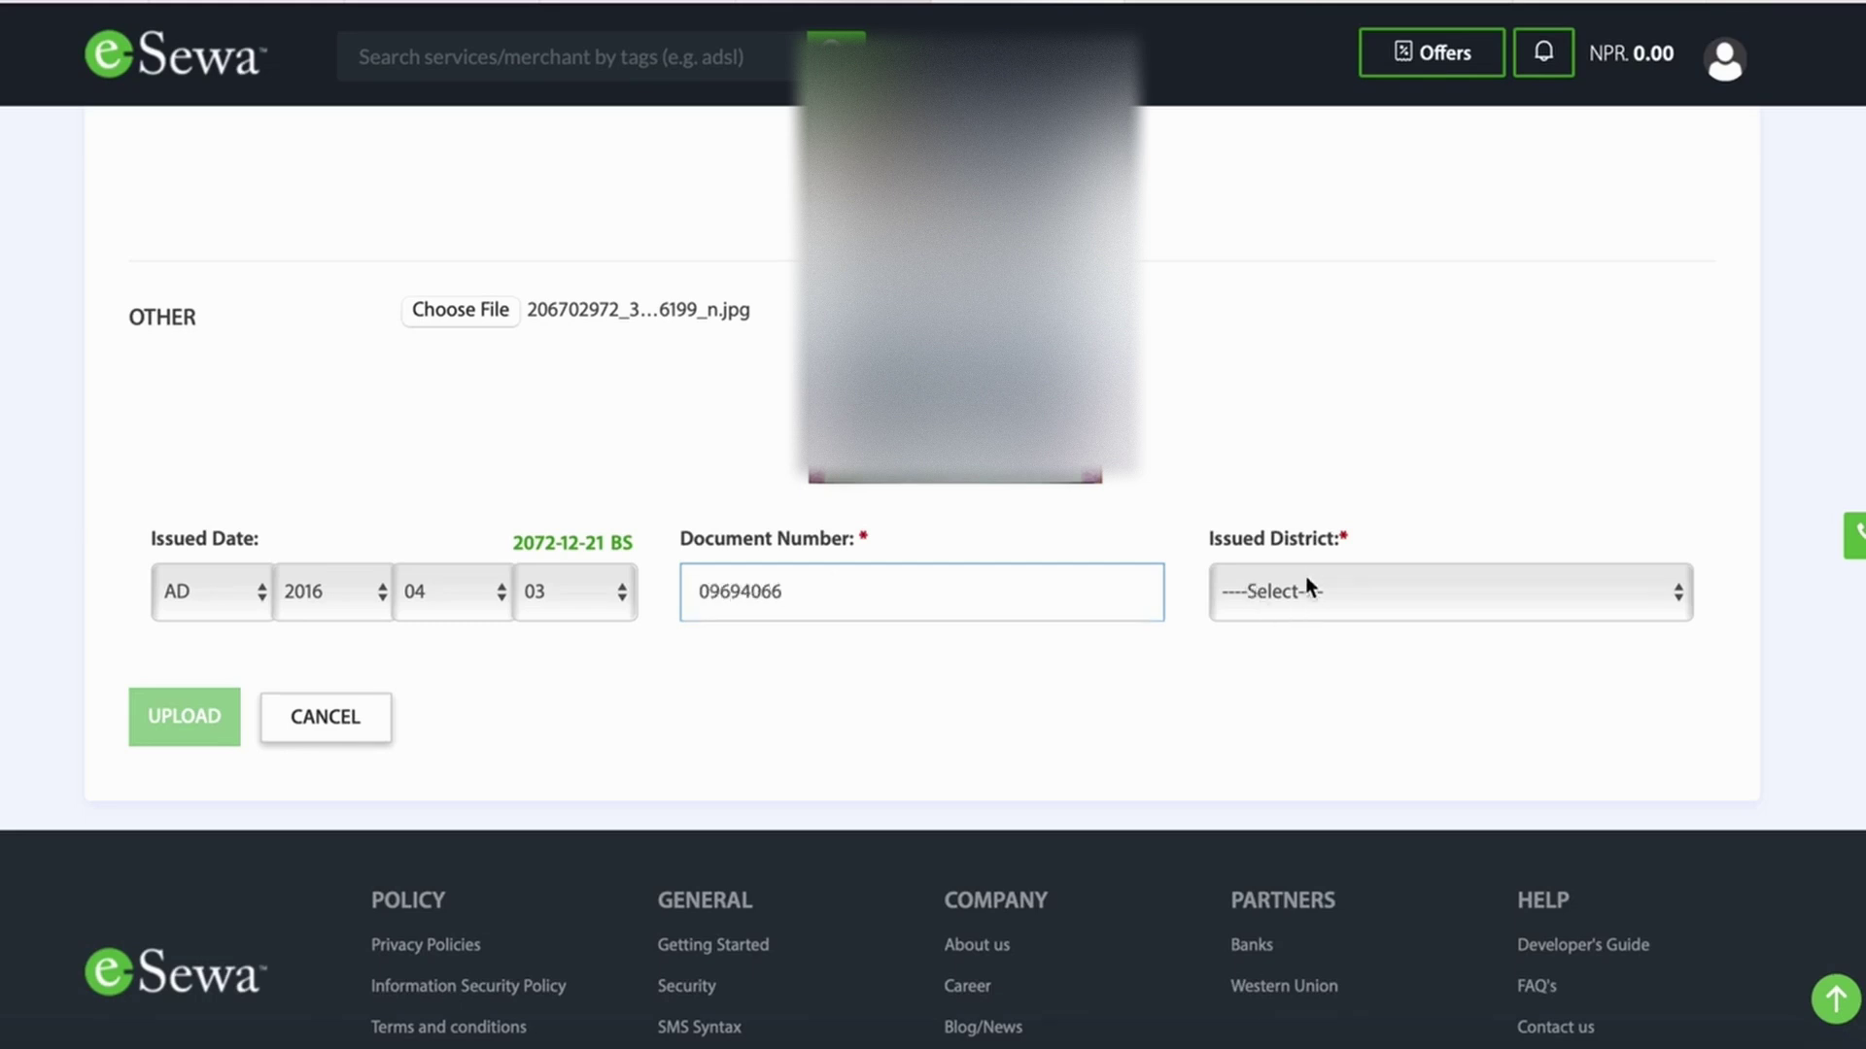
click(1307, 591)
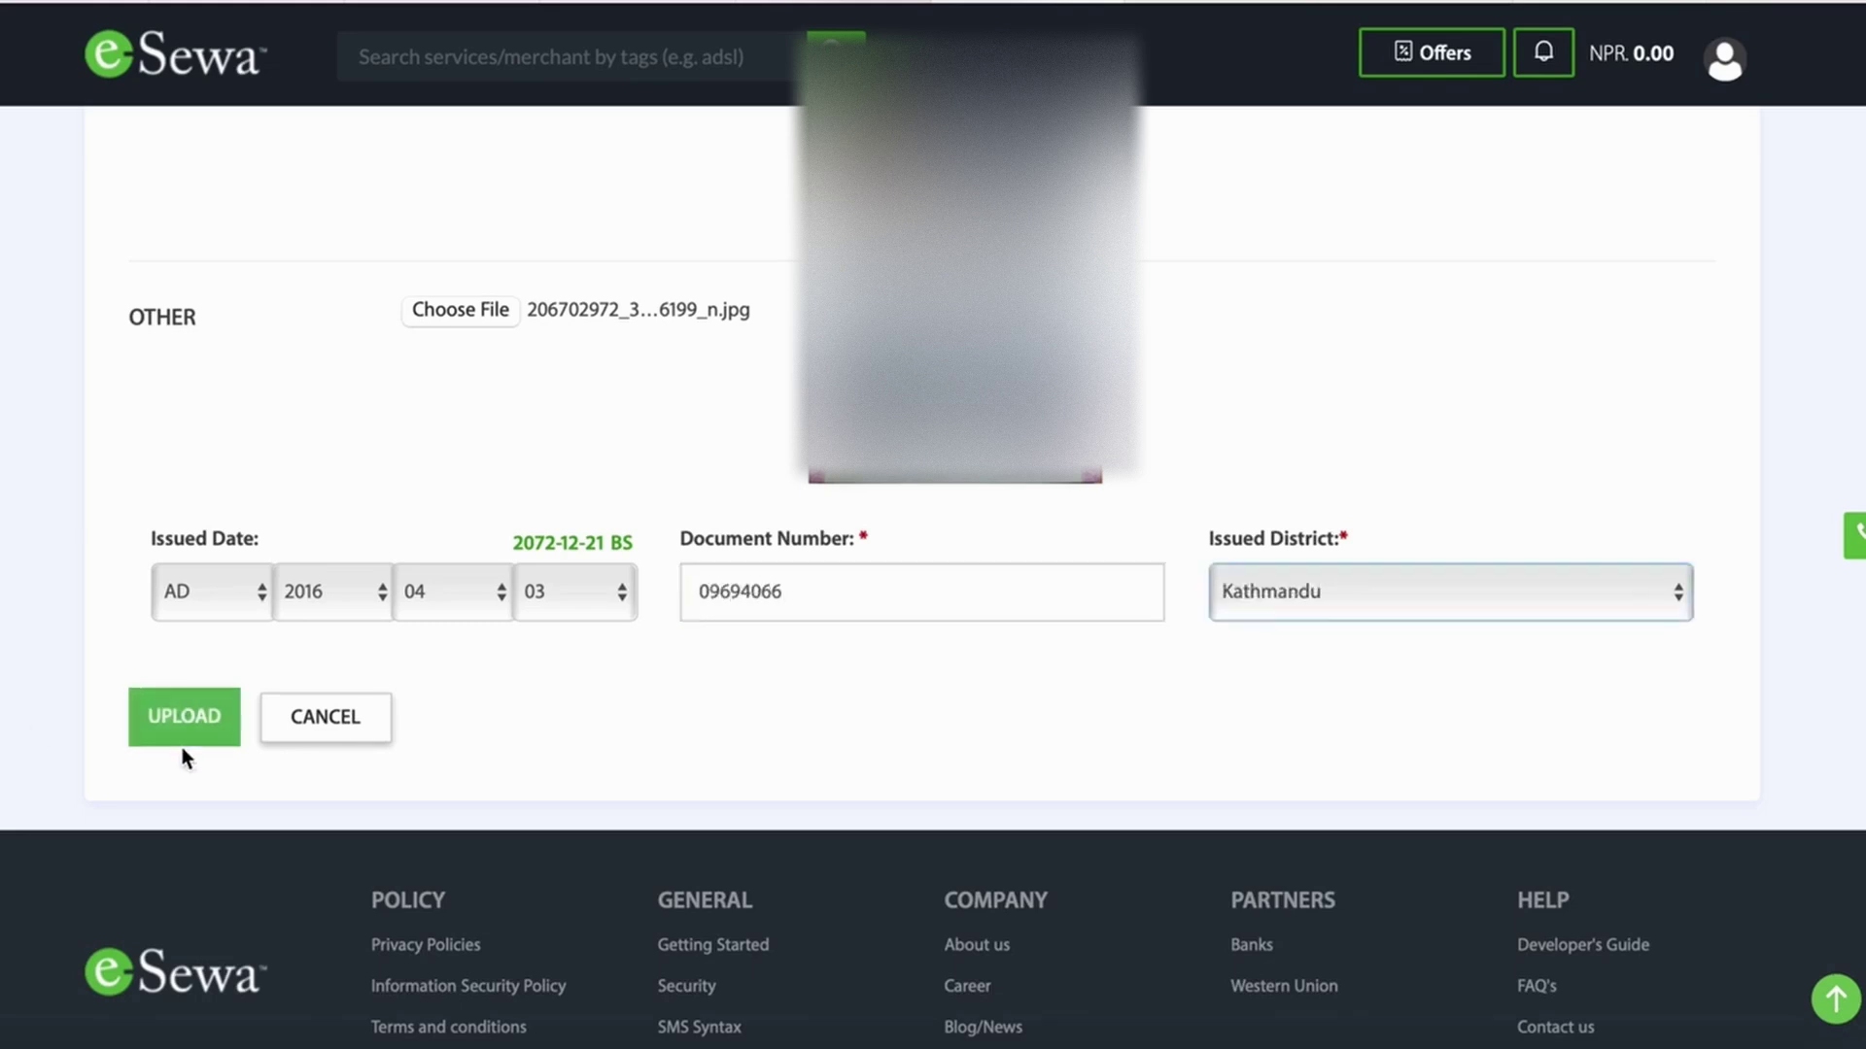
click(187, 731)
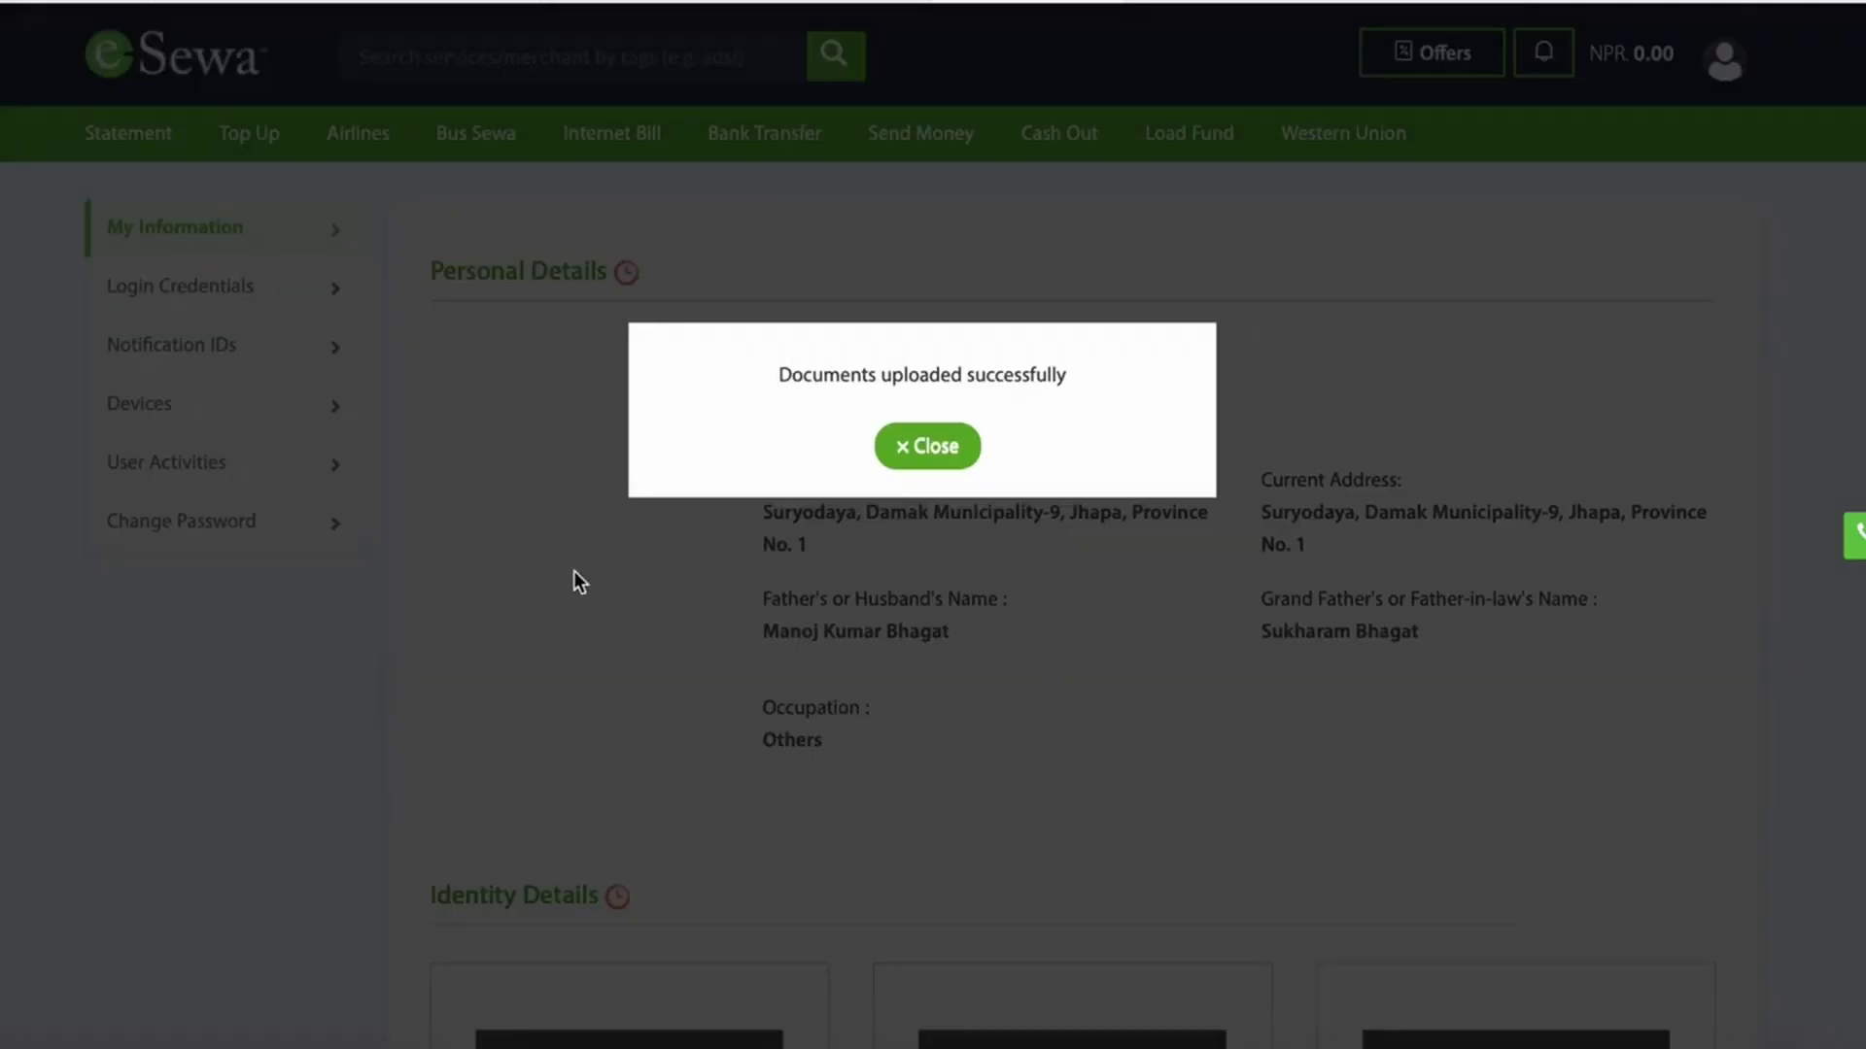
Dismiss the upload success message and review the uploaded photo, passport and other document images.
click(931, 449)
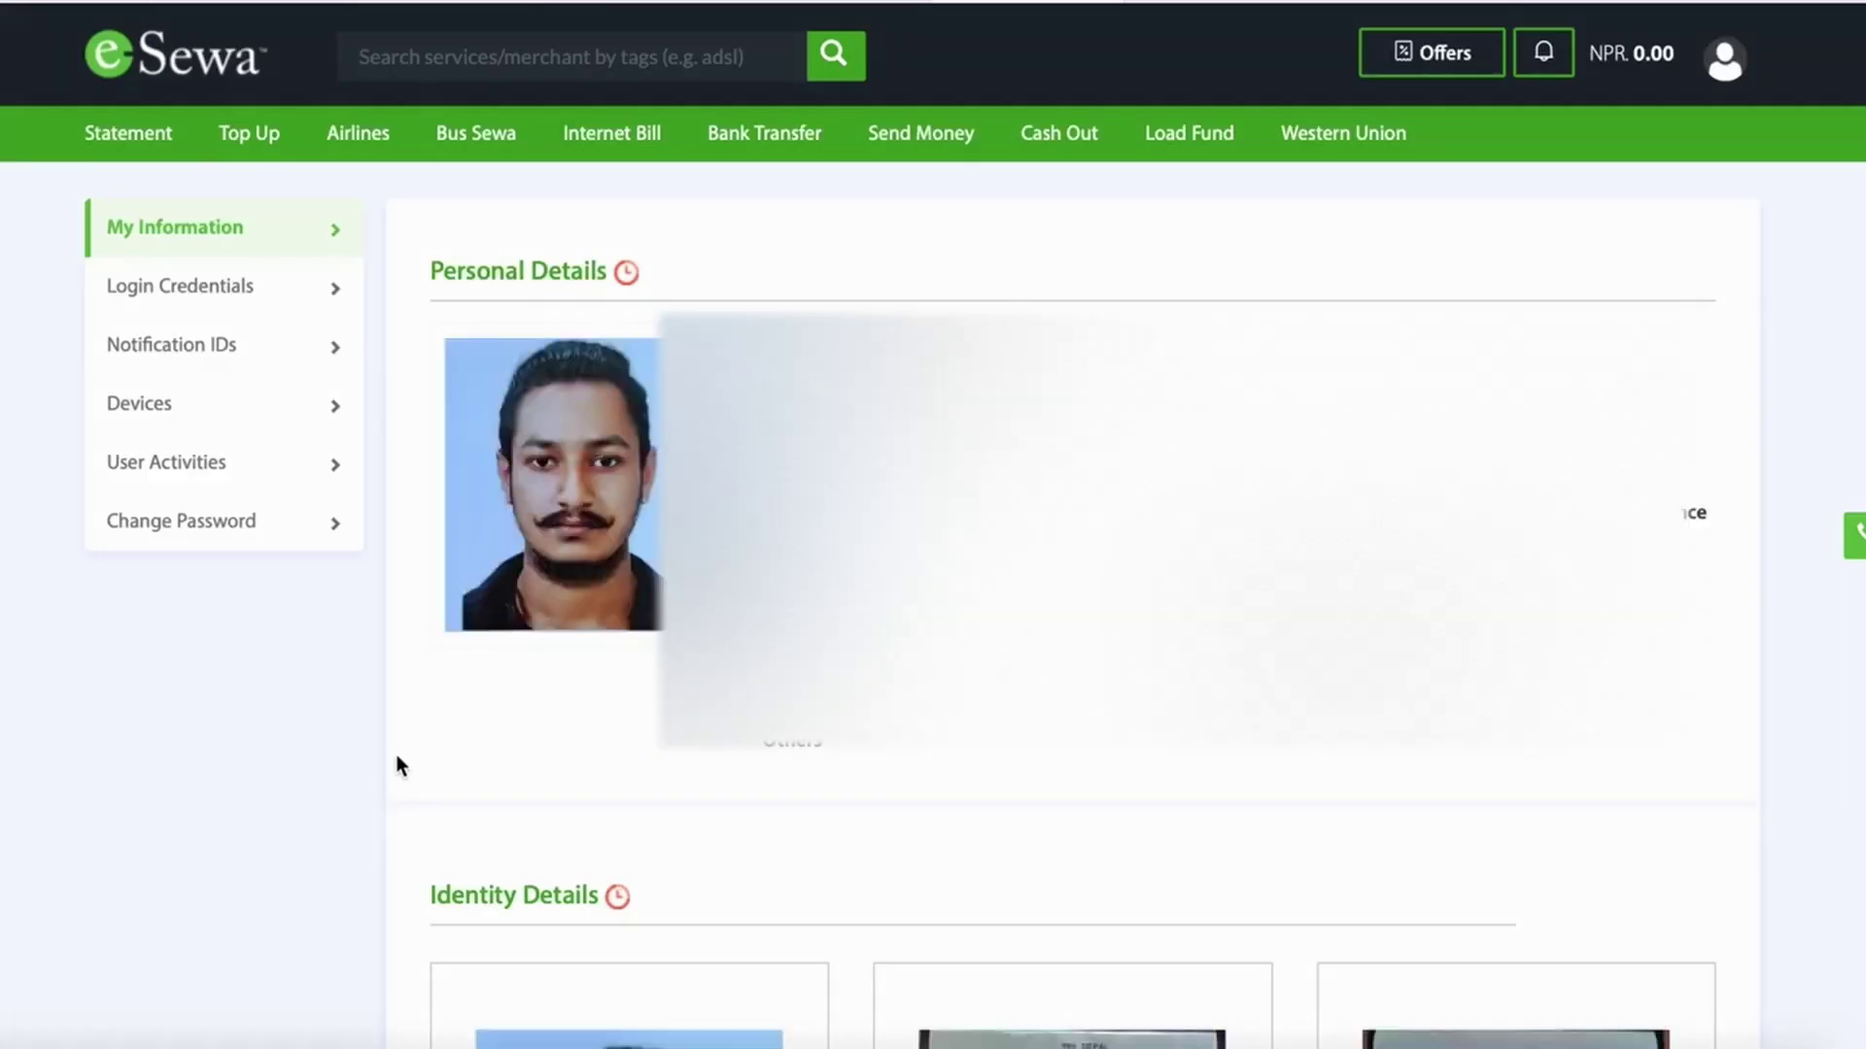
scroll(962, 749, down, 10)
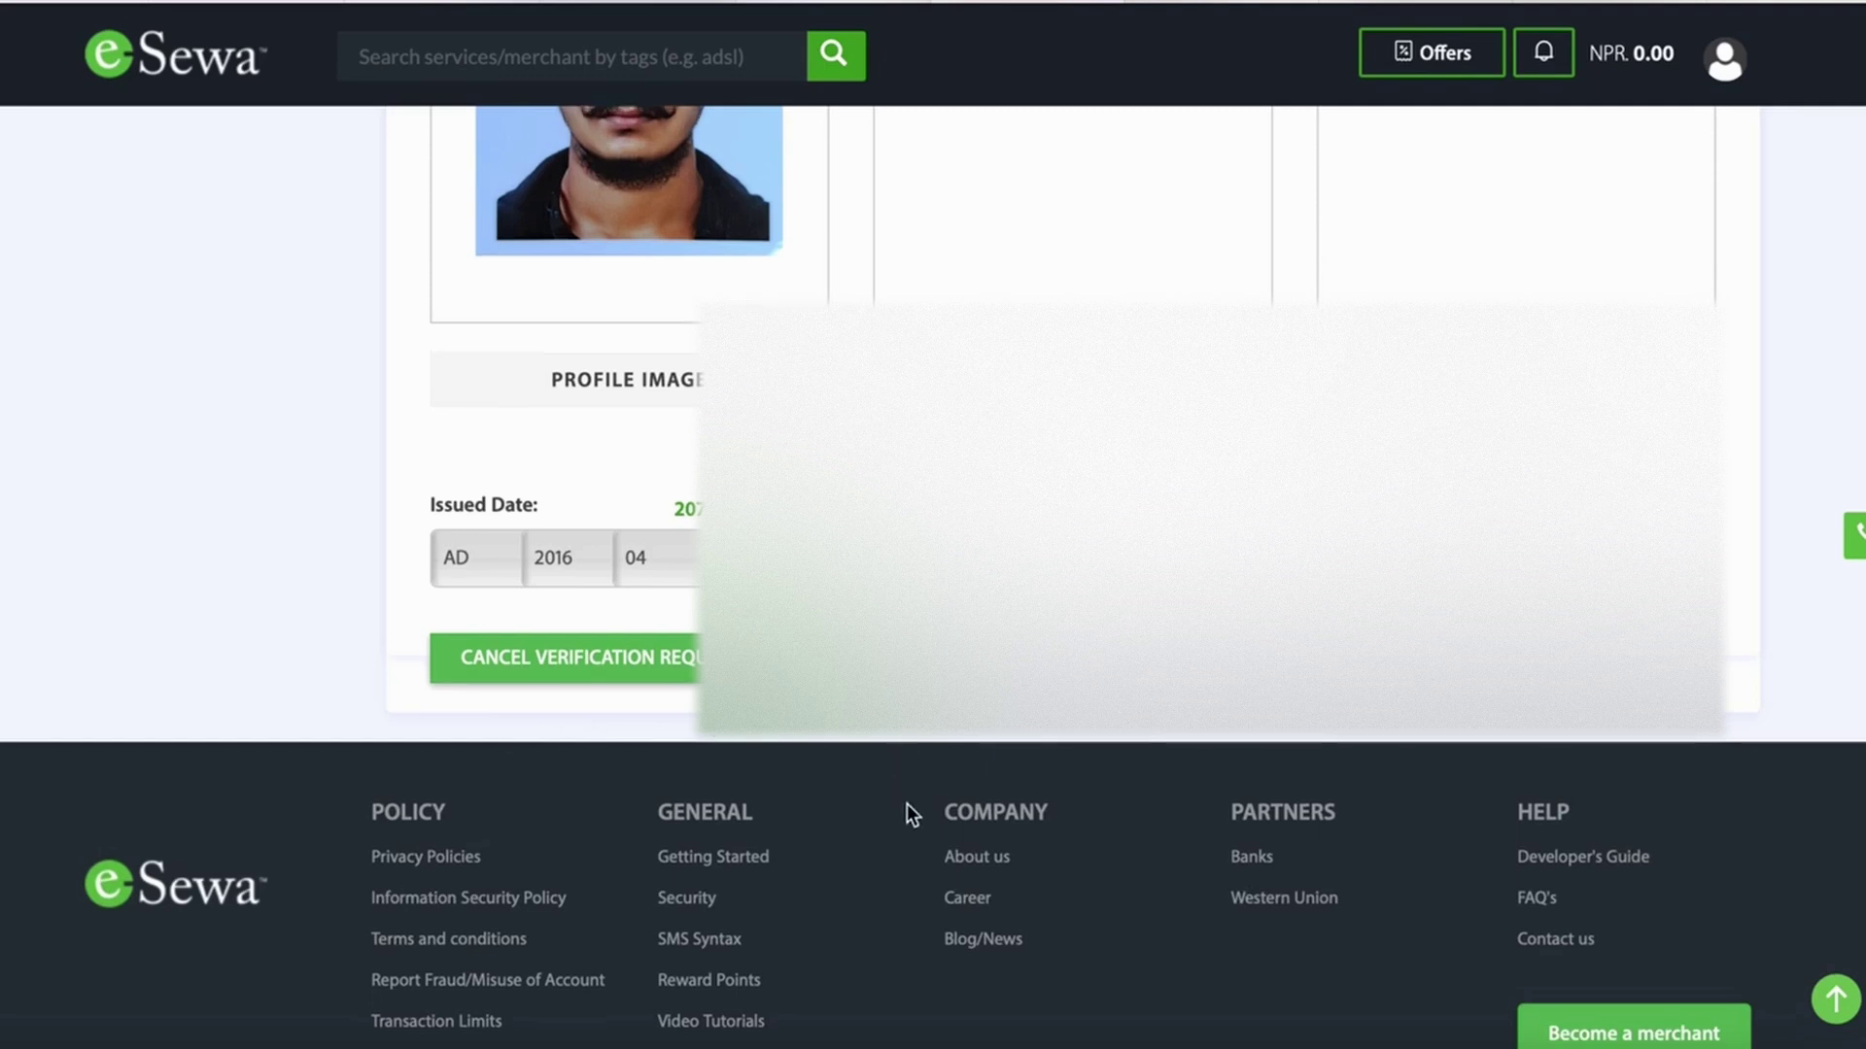
scroll(907, 802, down, 4)
scroll(906, 801, up, 10)
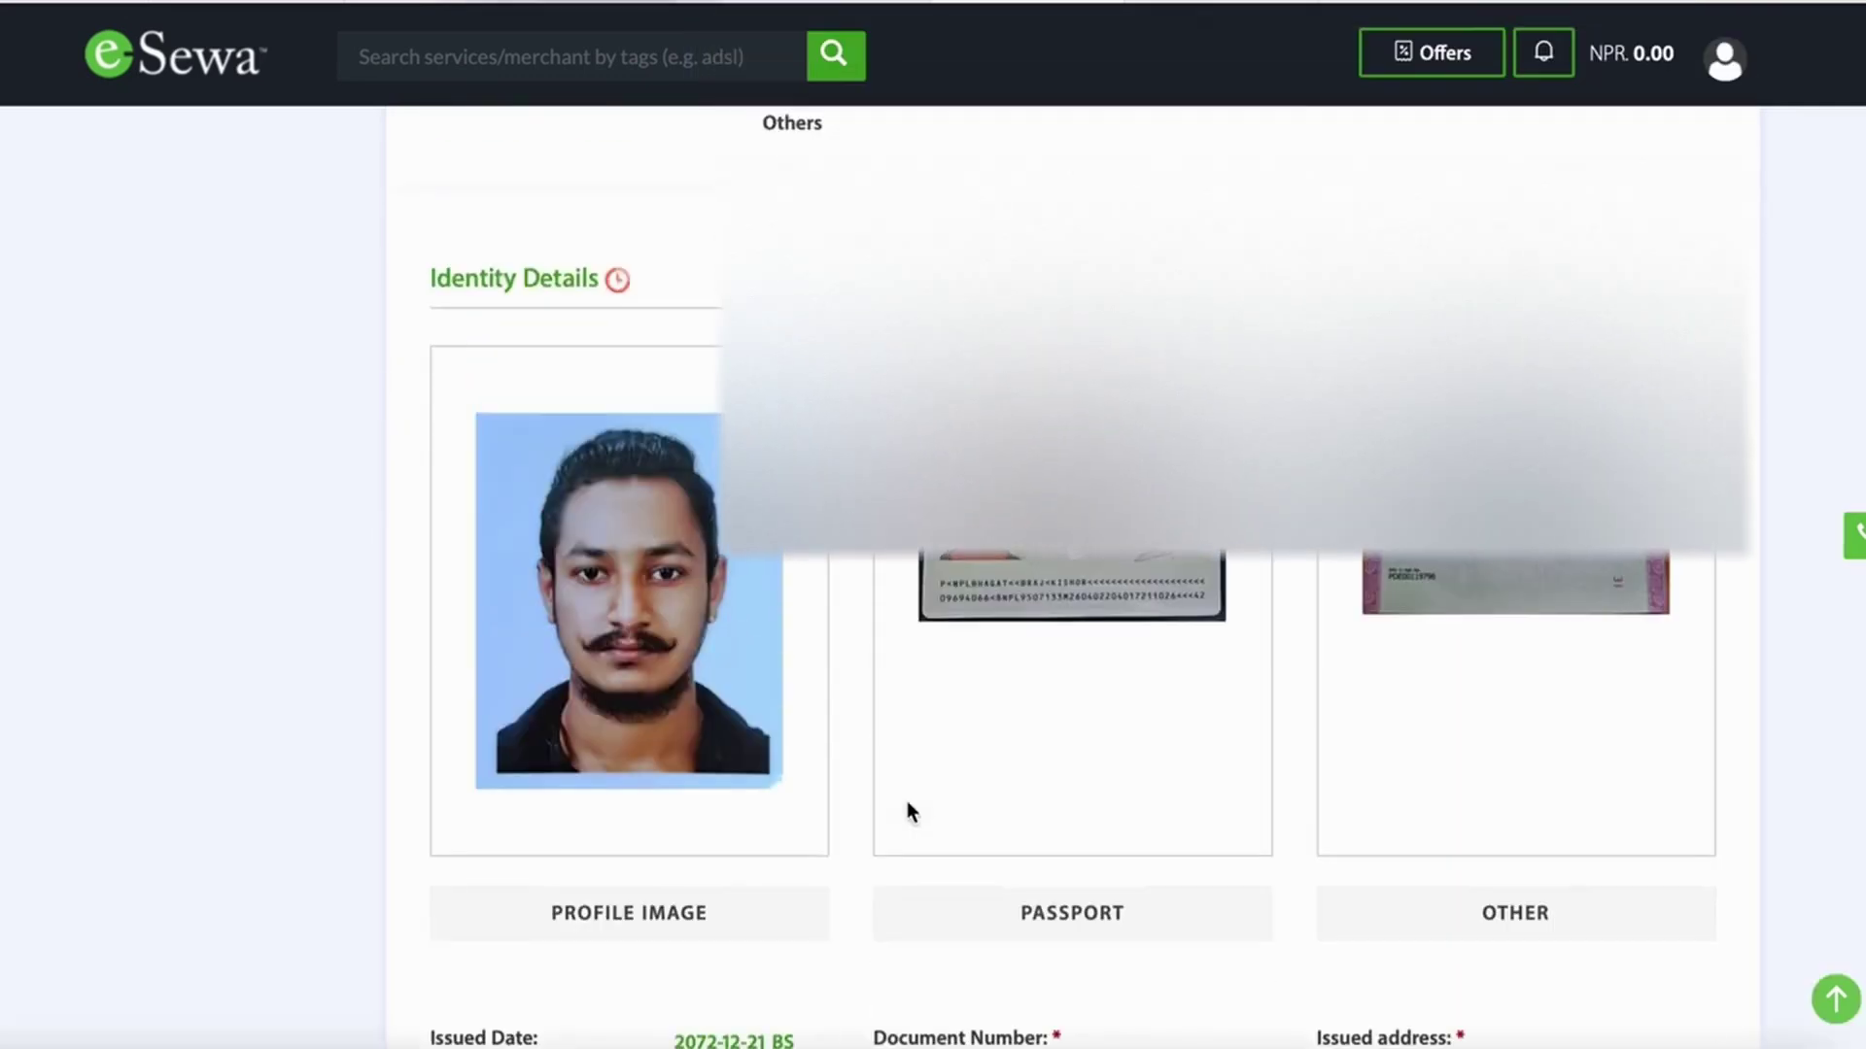